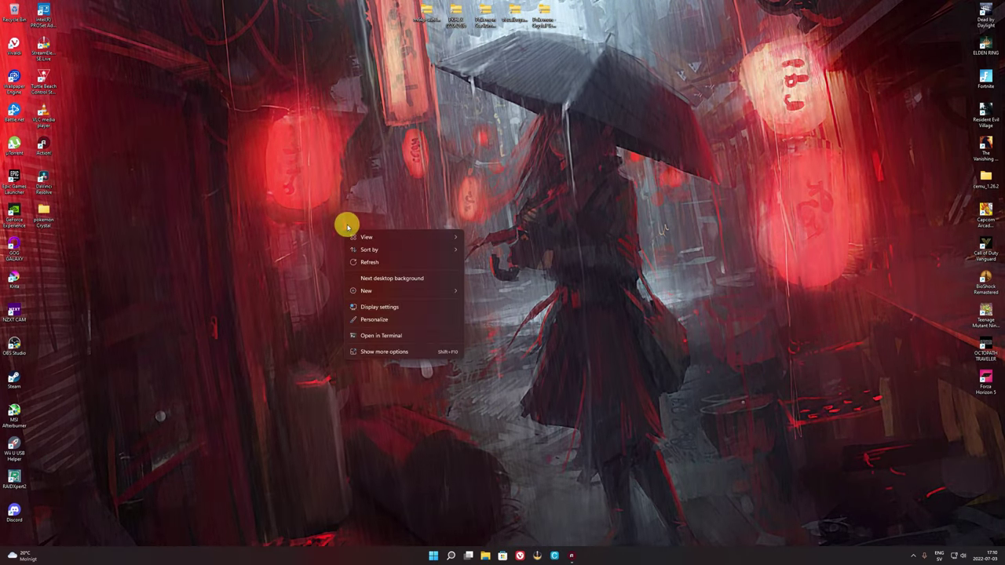
# Step: Extract the m64p-win64 zip archive to the Desktop folder and close the window showing the extracted files
pyautogui.click(380, 277)
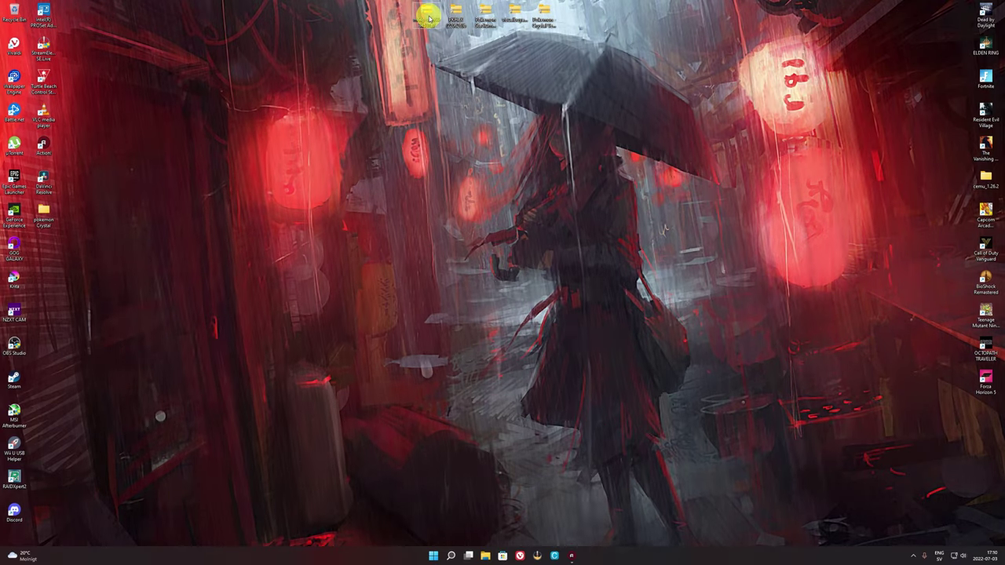
pyautogui.rightClick(428, 14)
pyautogui.moveTo(455, 51)
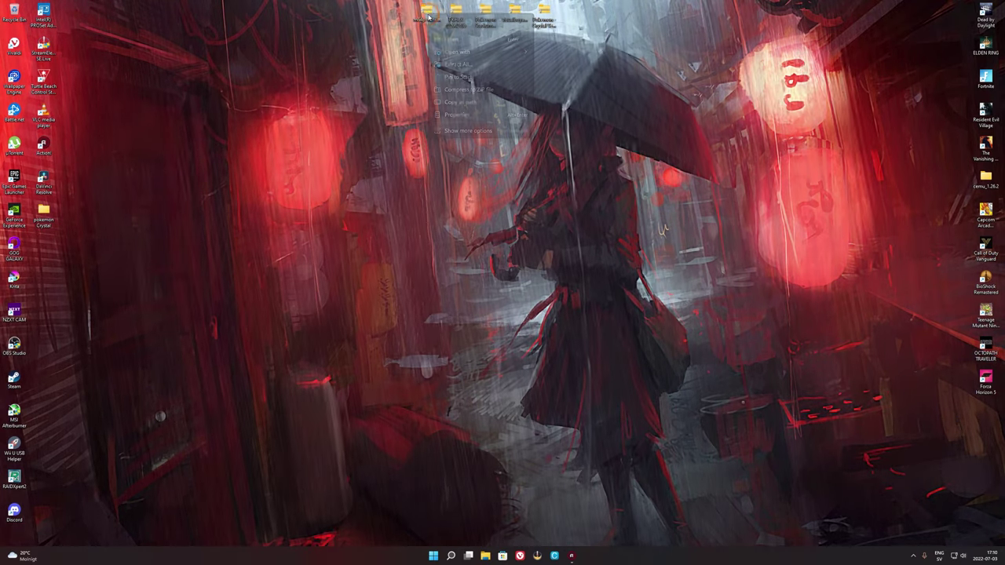
pyautogui.click(457, 63)
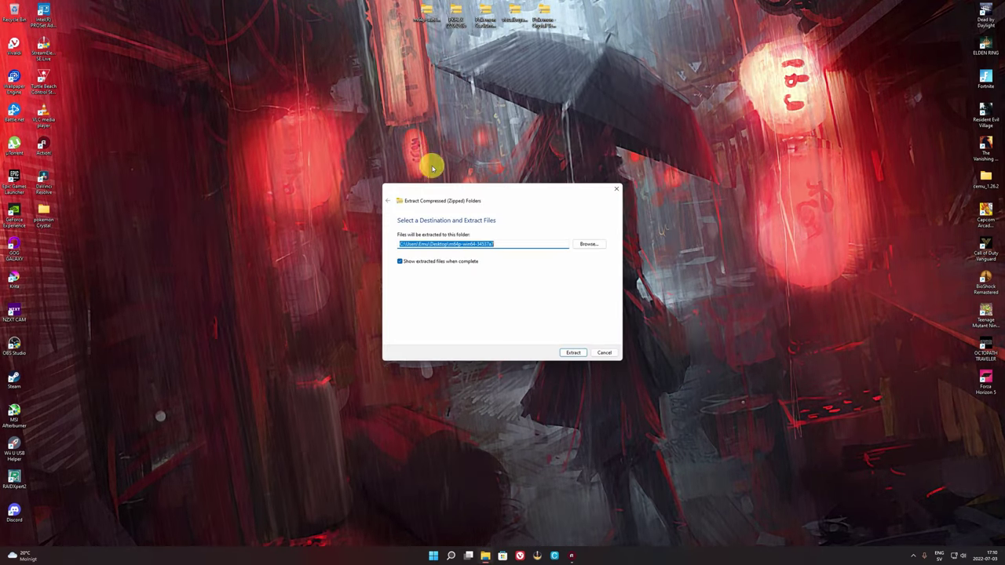
pyautogui.click(589, 245)
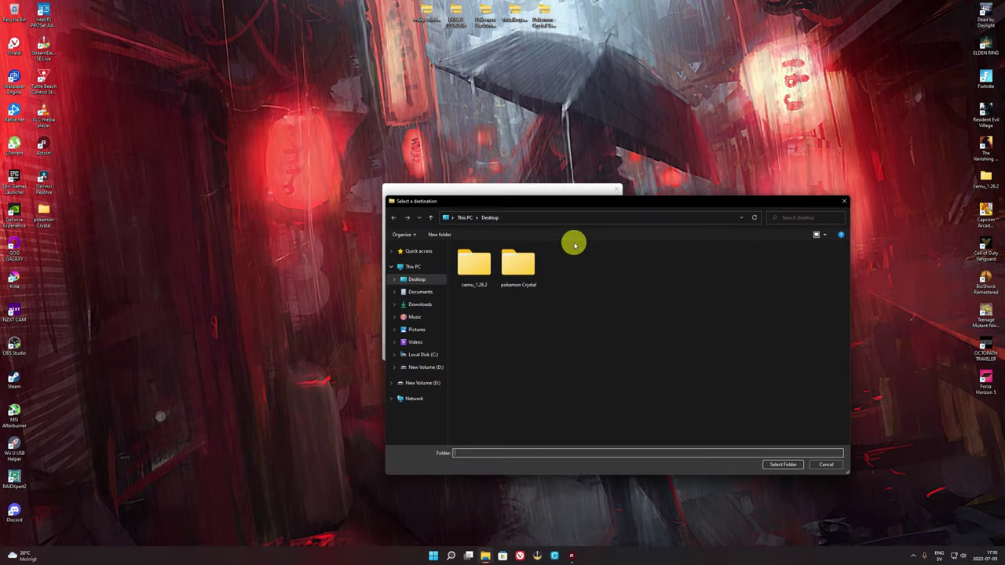
pyautogui.click(417, 280)
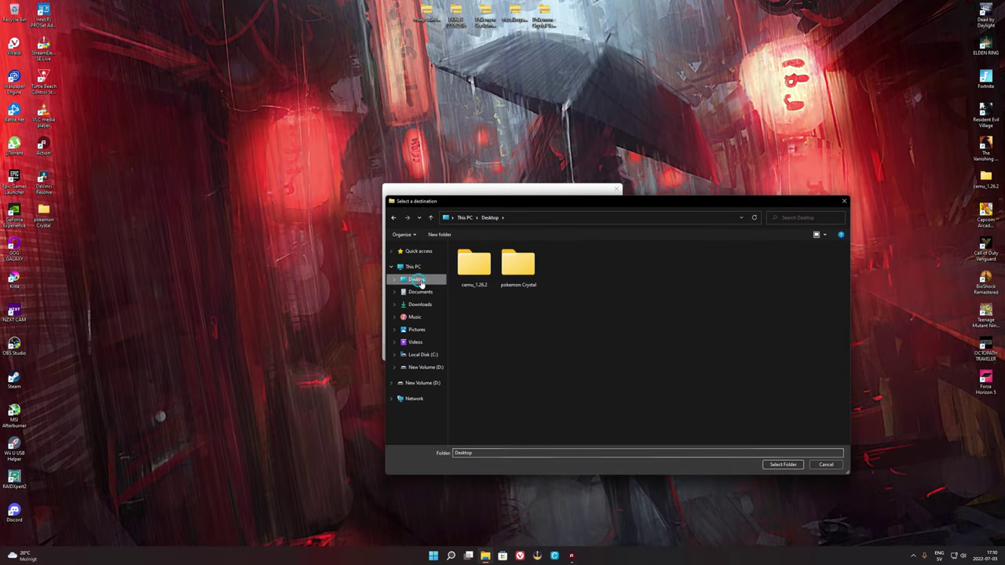
pyautogui.click(783, 464)
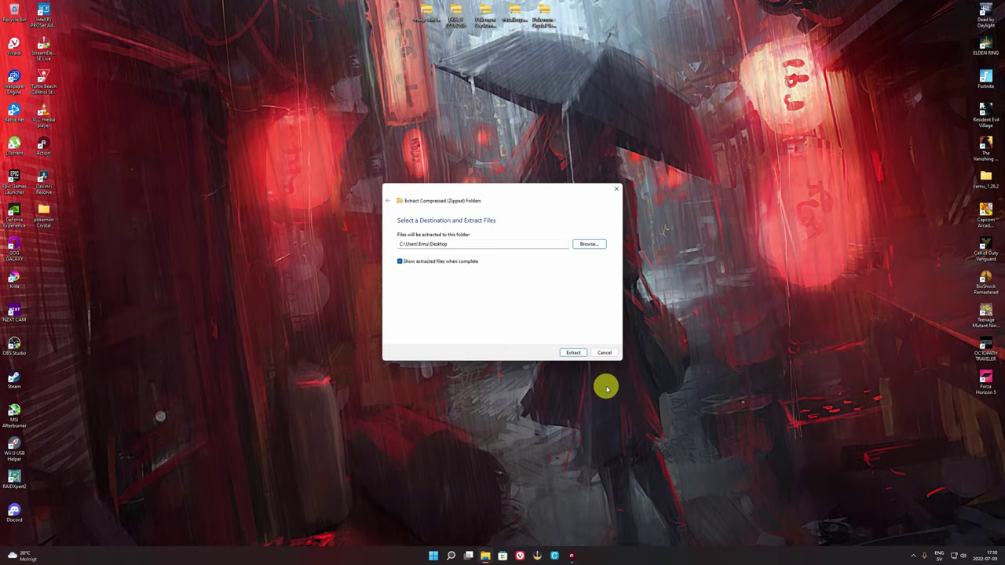
pyautogui.click(573, 352)
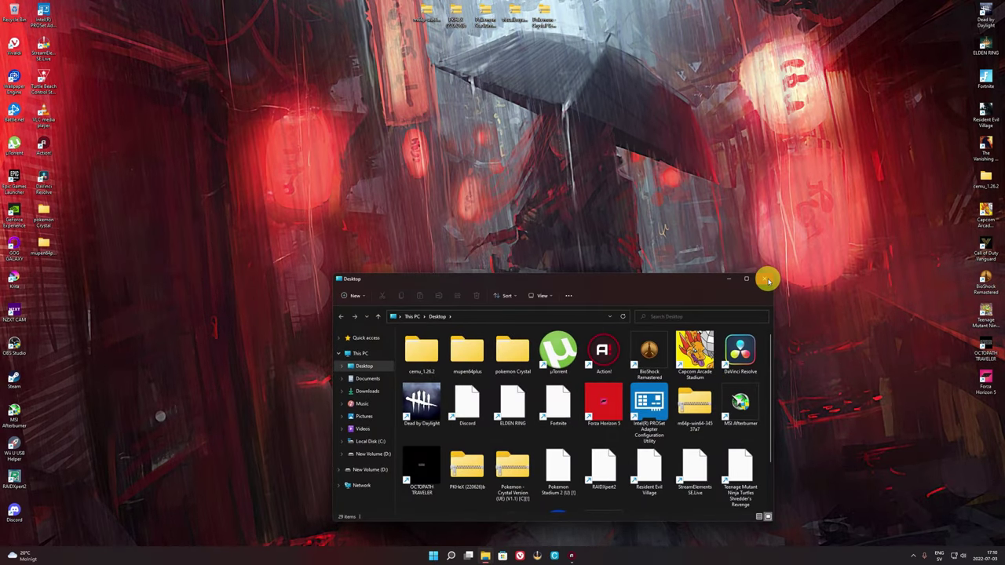
pyautogui.click(767, 280)
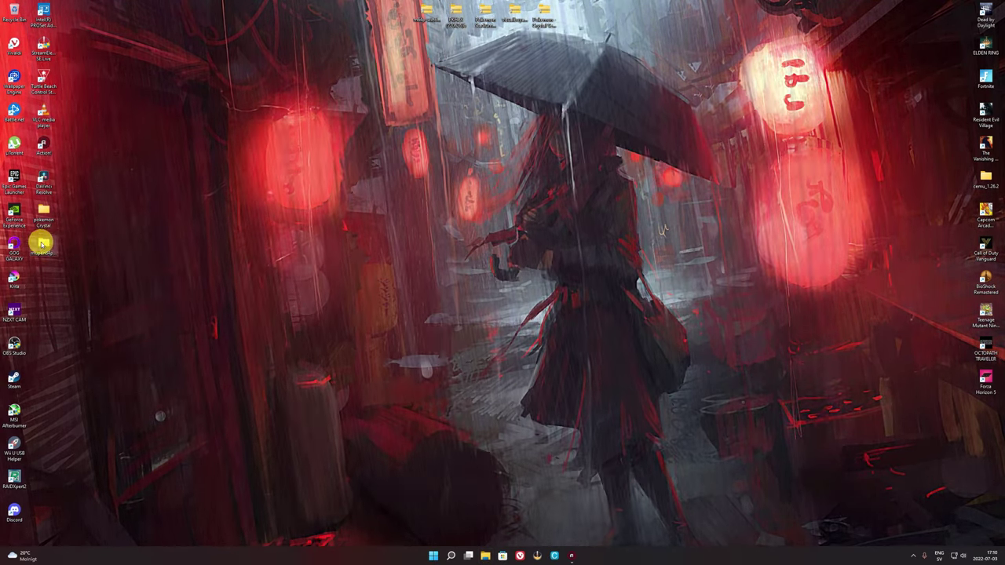
# Step: Put the extracted mupen64plus folder in the archive's place on the desktop and open the folder
pyautogui.moveTo(355, 161); pyautogui.dragTo(423, 81)
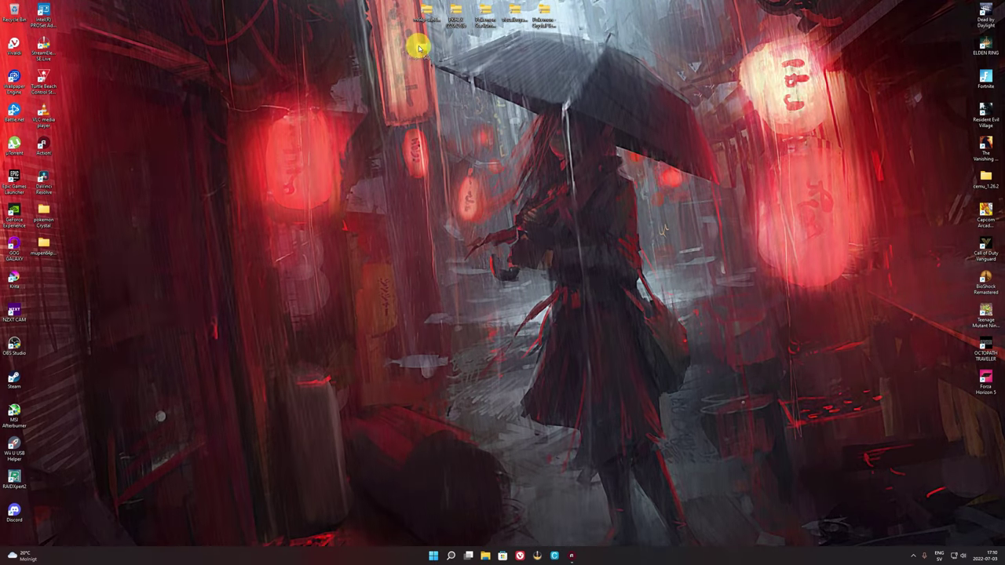
pyautogui.moveTo(422, 45); pyautogui.dragTo(78, 11)
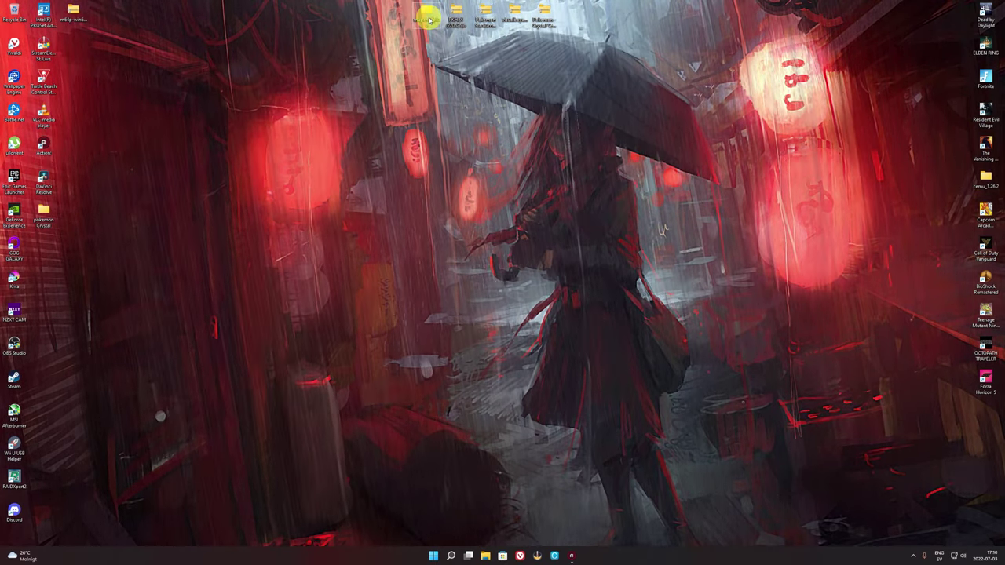
pyautogui.doubleClick(426, 13)
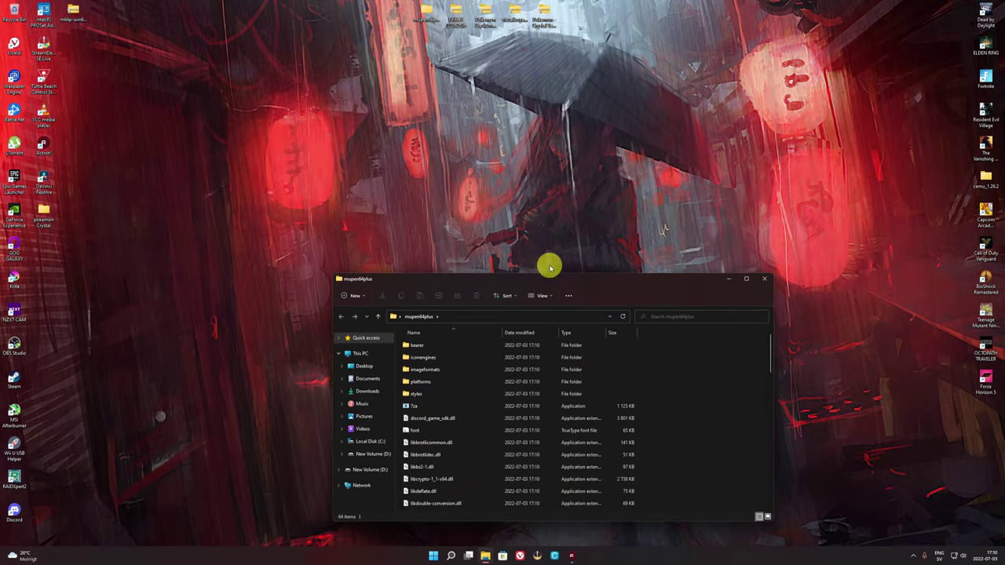
pyautogui.moveTo(550, 283); pyautogui.dragTo(497, 151)
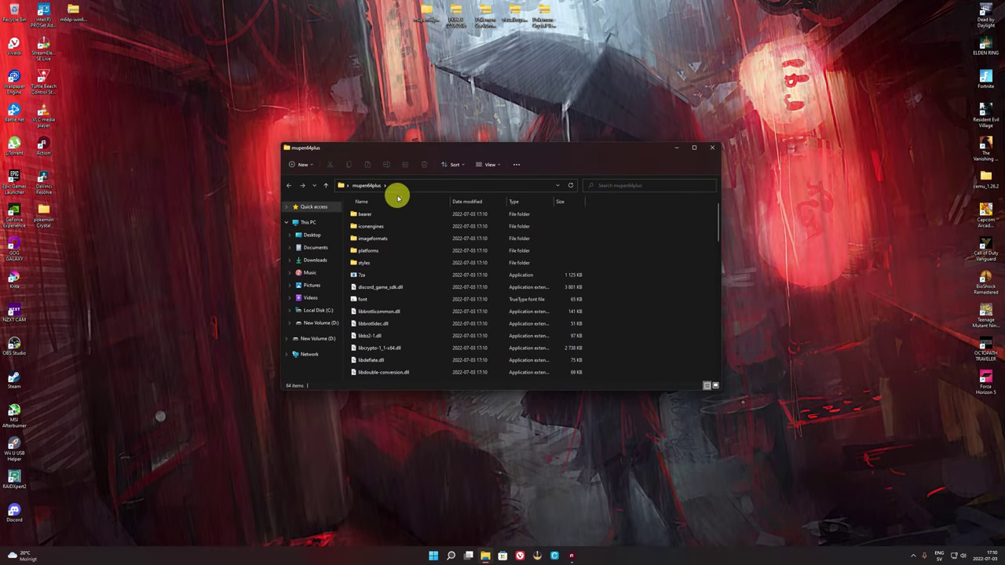
# Step: Launch mupen64plus-gui from the folder, allow it to run past the SmartScreen block, and close the folder window
pyautogui.scroll(-8, 398, 232)
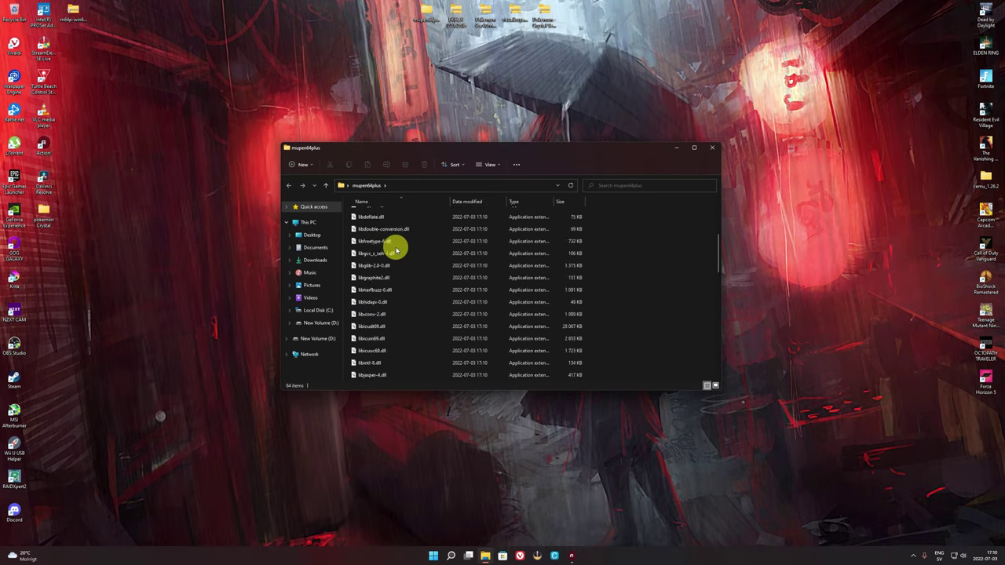
pyautogui.scroll(-5, 391, 257)
pyautogui.click(379, 254)
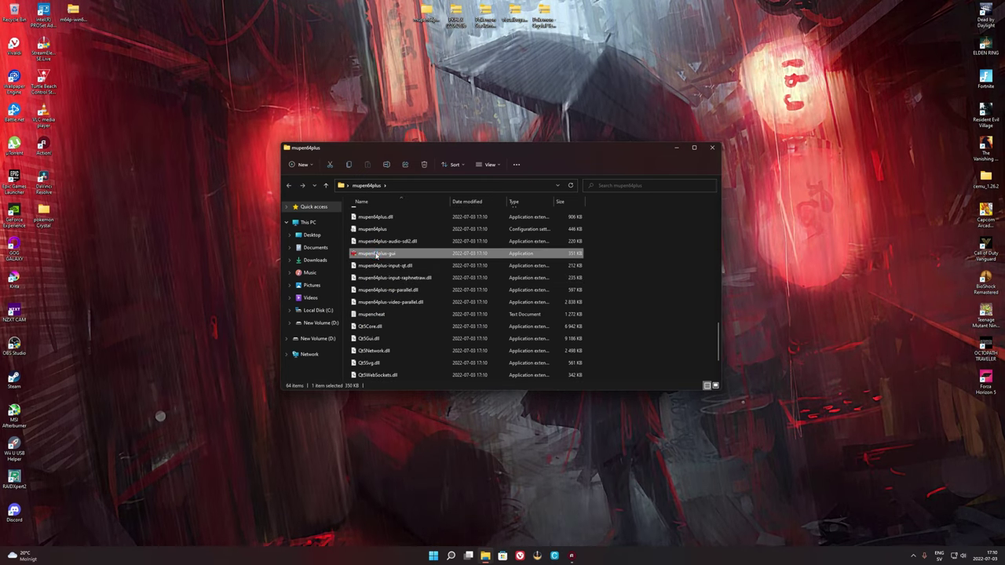
pyautogui.doubleClick(379, 254)
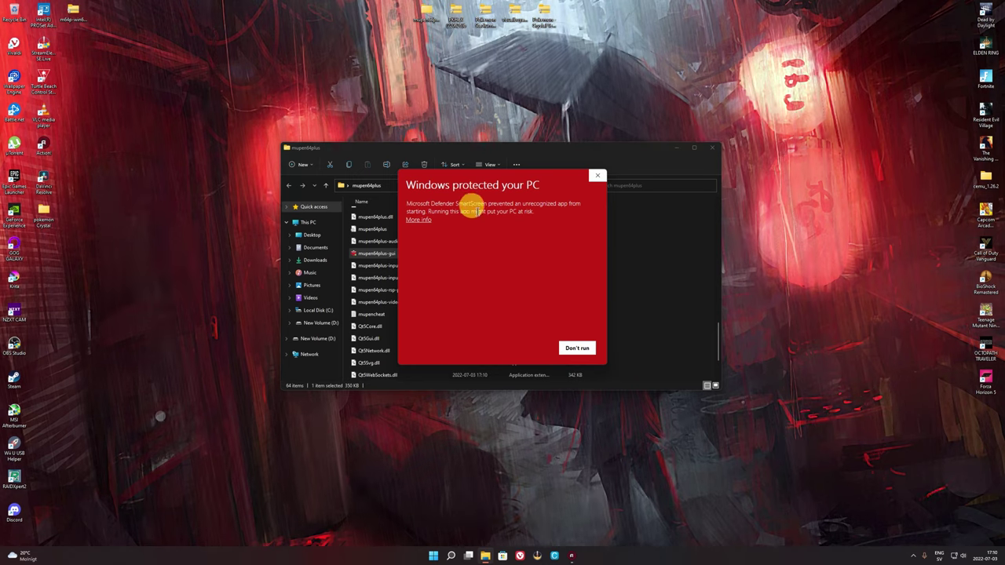
pyautogui.click(418, 220)
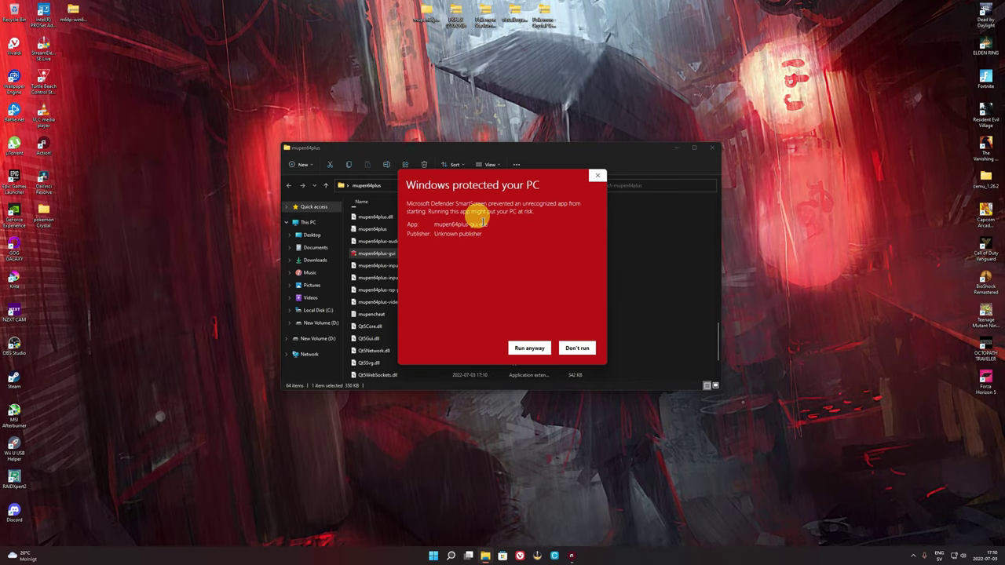
pyautogui.click(529, 347)
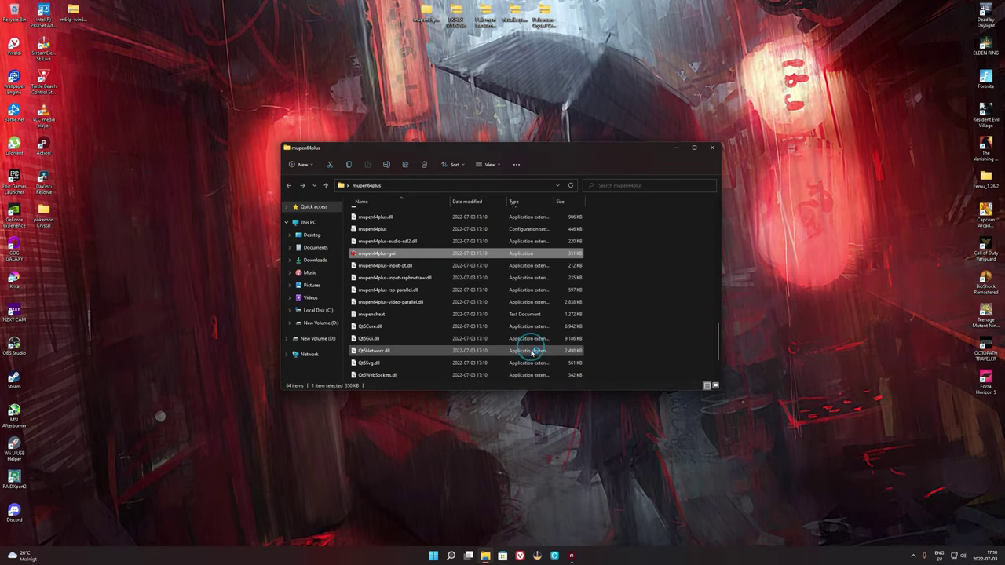
pyautogui.click(707, 152)
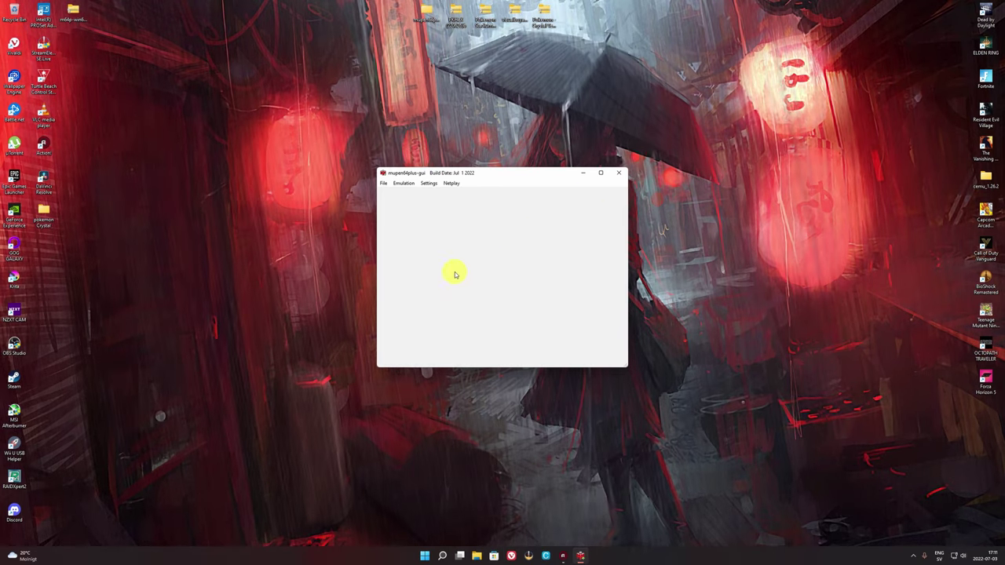
# Step: Open the controller configuration and set Controller 1's Pak to Memory
pyautogui.click(384, 183)
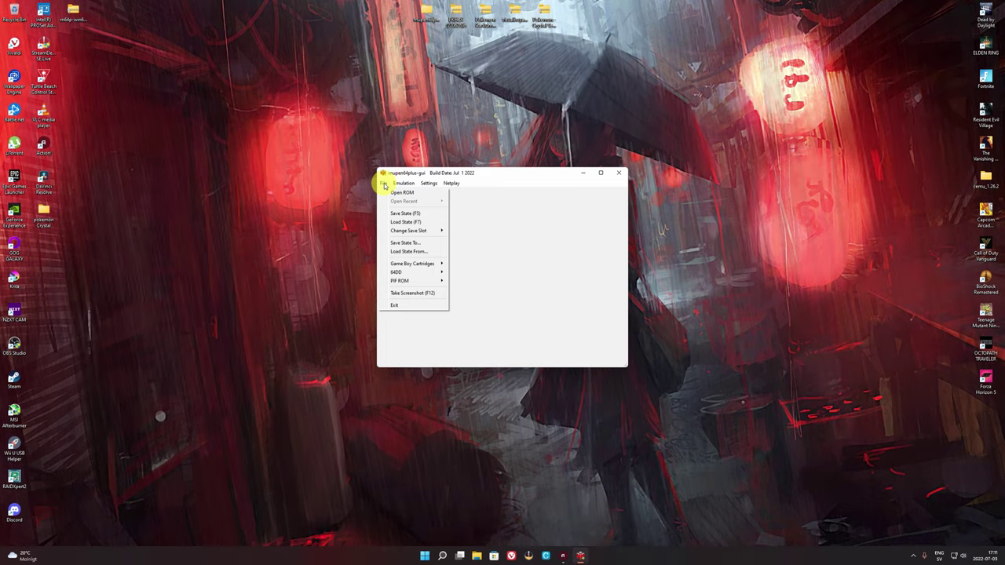
pyautogui.moveTo(429, 183)
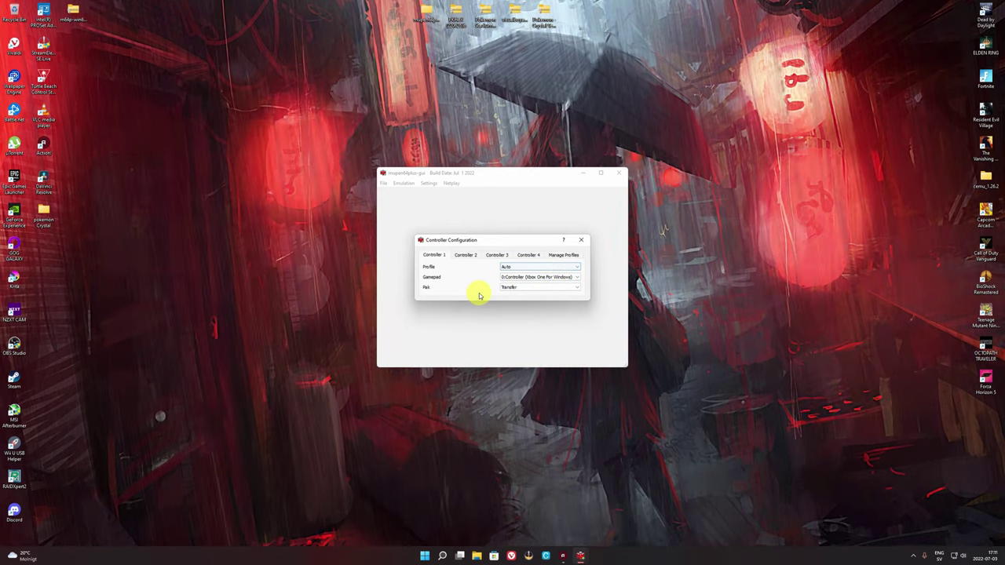
pyautogui.click(545, 287)
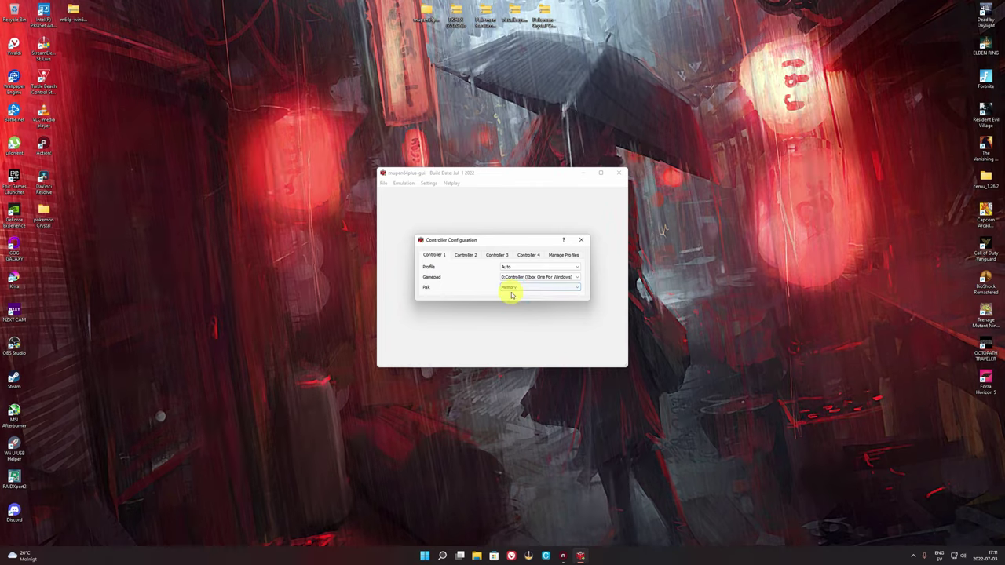
# Step: Start a new gamepad profile from the controller profile management
pyautogui.click(560, 255)
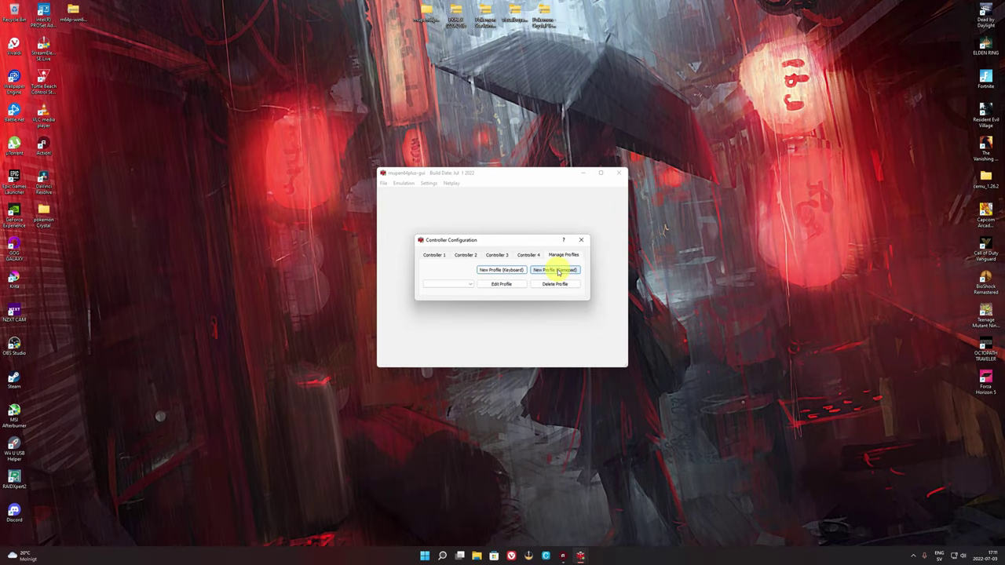
pyautogui.click(555, 271)
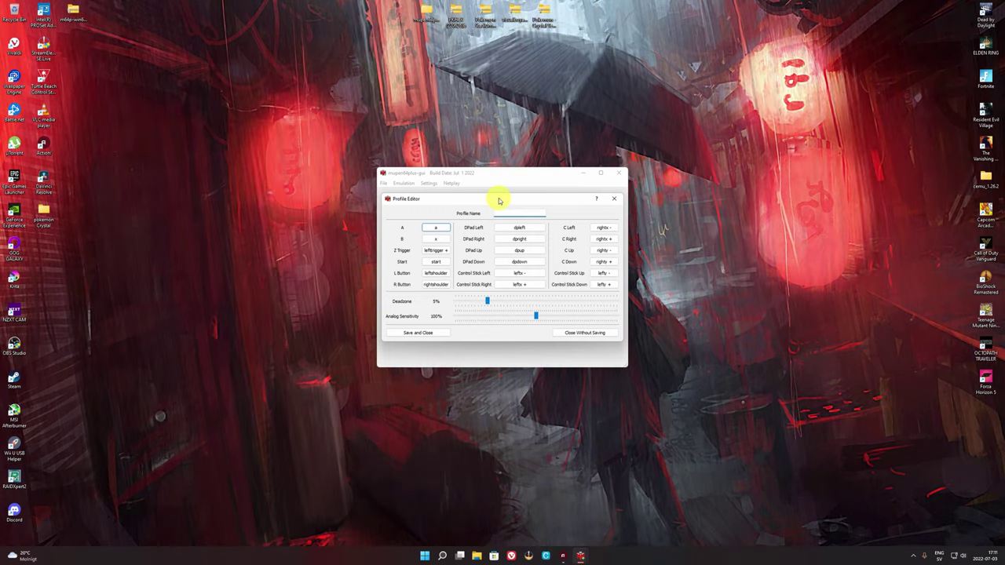
pyautogui.moveTo(497, 200)
pyautogui.mouseDown()
pyautogui.moveTo(699, 188)
pyautogui.moveTo(746, 168)
pyautogui.moveTo(492, 186)
pyautogui.moveTo(498, 198)
pyautogui.mouseUp()
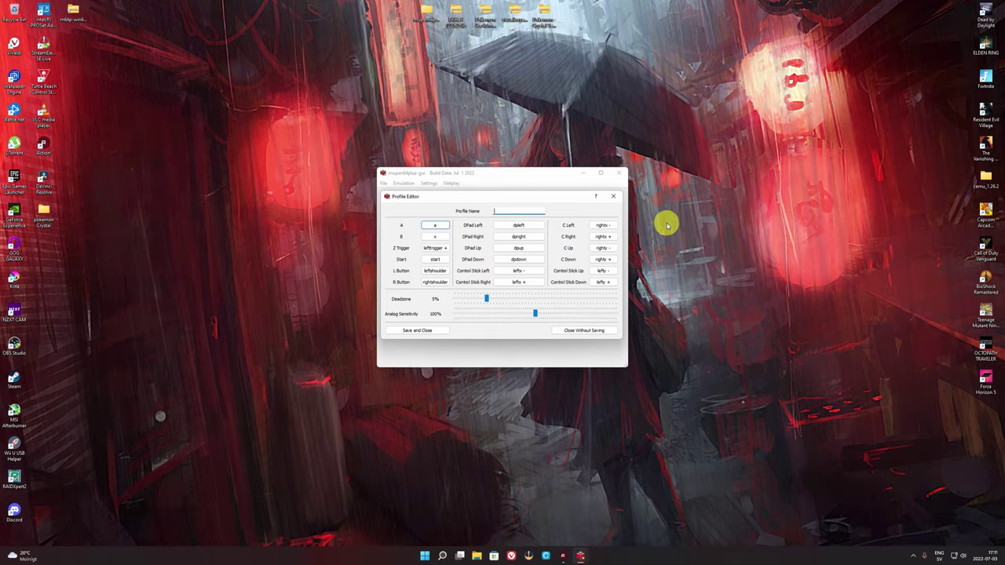
# Step: Map A to Button 0, B to Button 2, Z Trigger to Axis 4 +, Start to Button 7, L to Button 4 and R to Button 5
pyautogui.click(436, 227)
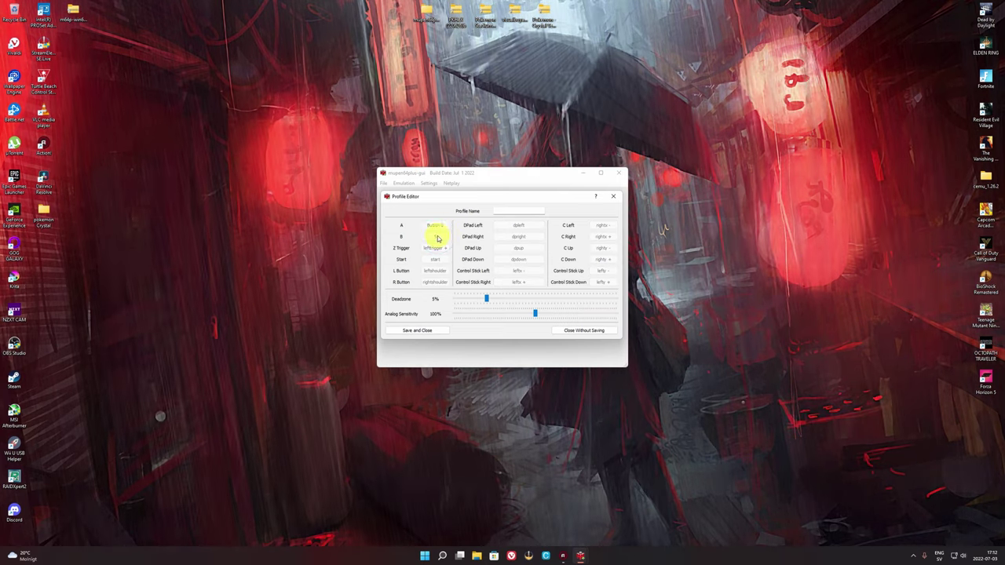
pyautogui.click(433, 248)
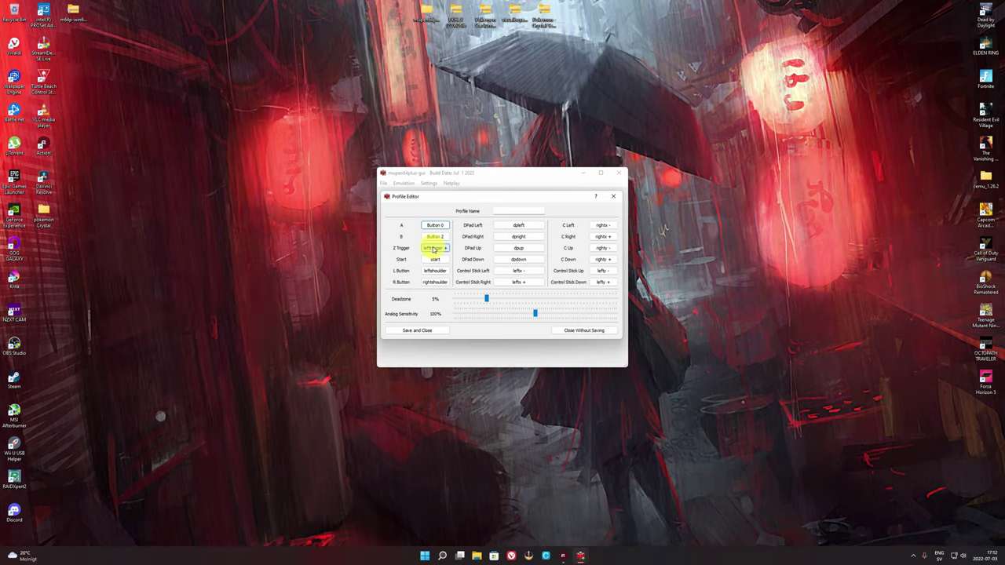
pyautogui.click(432, 248)
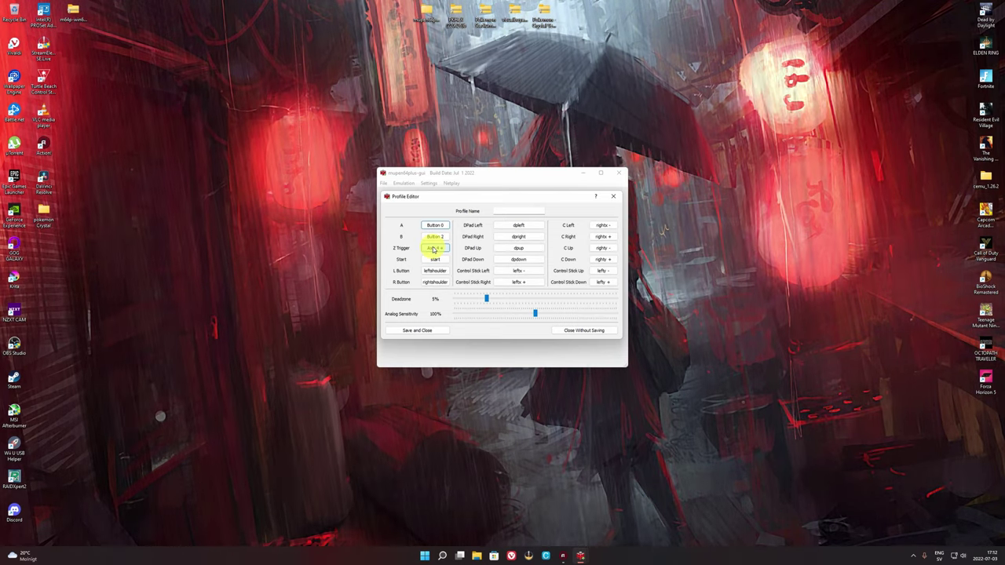
pyautogui.click(438, 259)
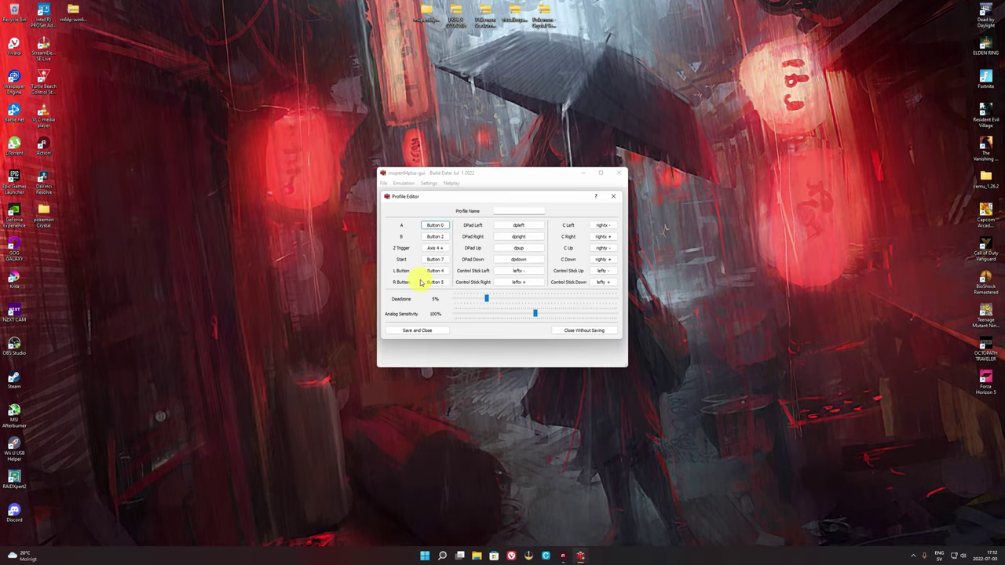
# Step: Map DPad Left to Axis 0 -, DPad Right to Axis 0 +, DPad Up to Axis 1 - and DPad Down to Axis 1 +
pyautogui.click(520, 227)
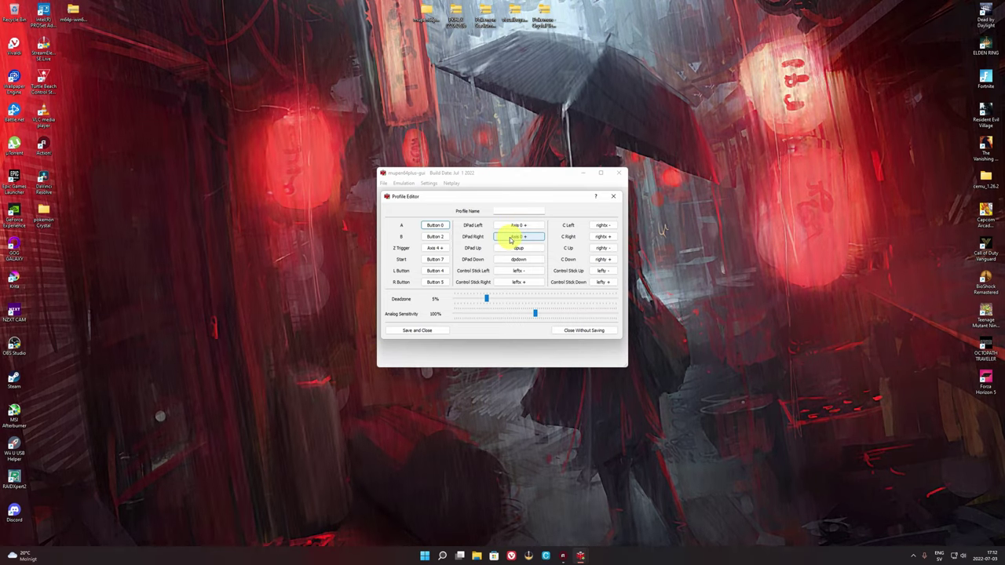
pyautogui.click(516, 225)
pyautogui.click(518, 238)
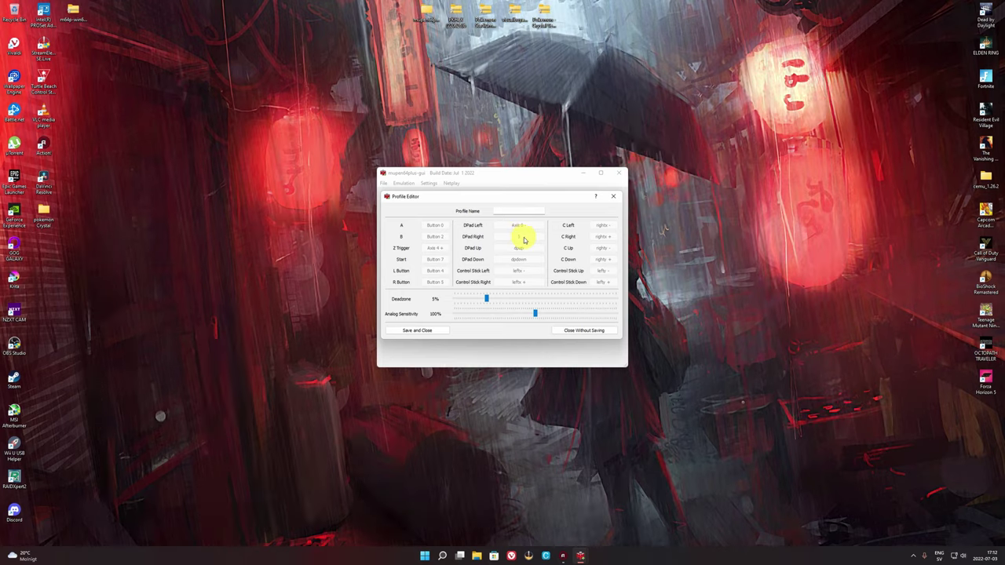
pyautogui.click(517, 249)
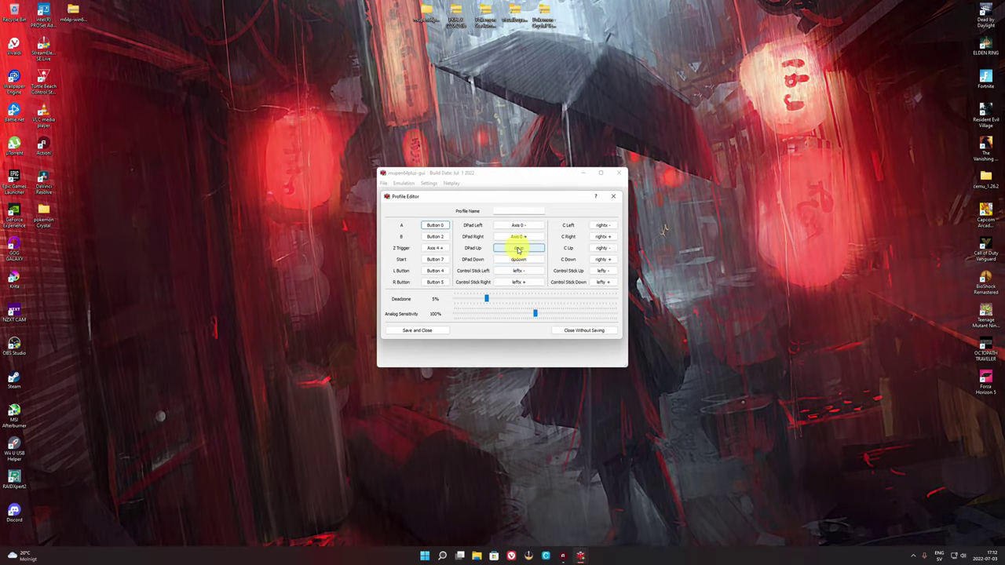
pyautogui.click(518, 249)
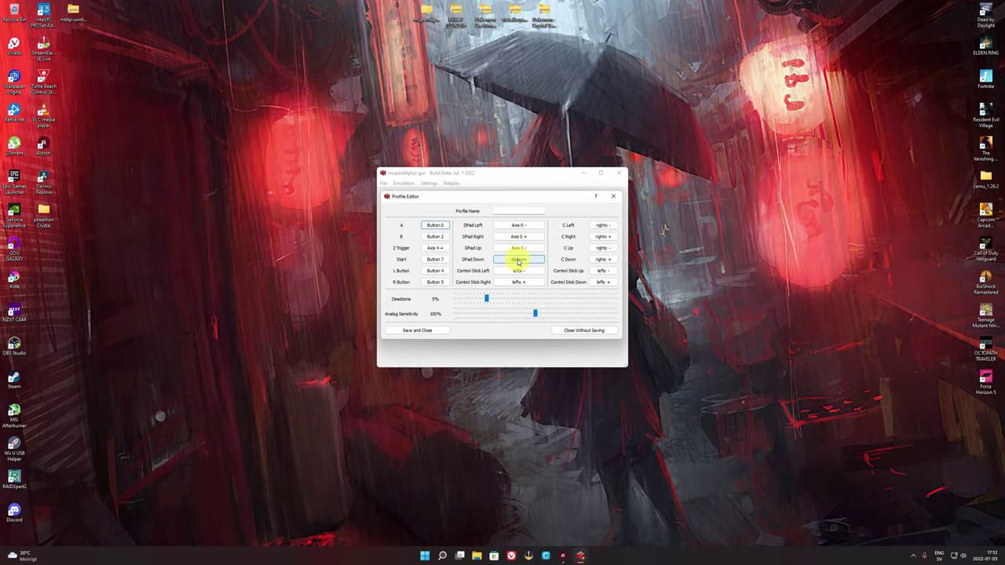
pyautogui.click(517, 261)
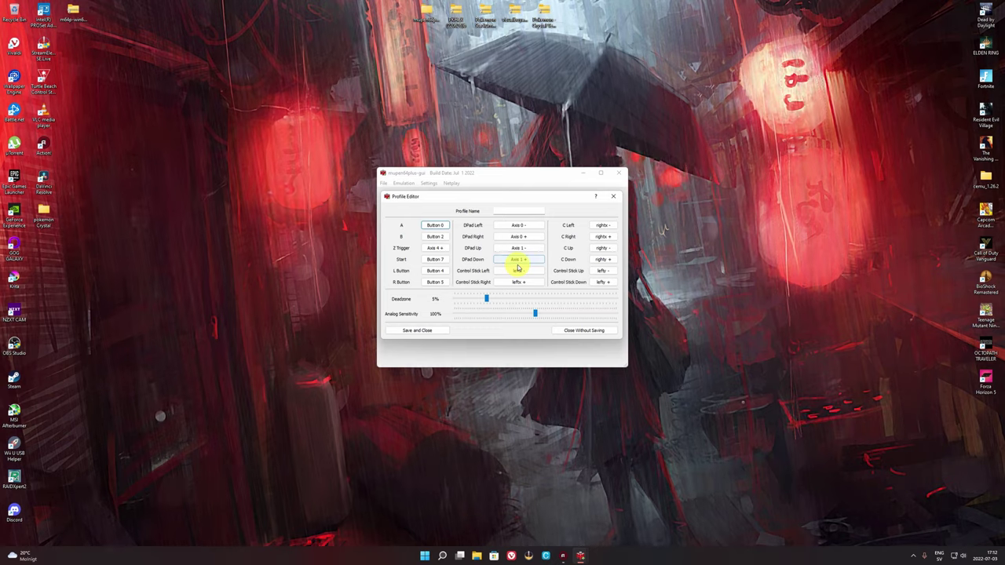
# Step: Map Control Stick Left to Axis 2 - and Control Stick Right to Axis 2 +
pyautogui.click(517, 270)
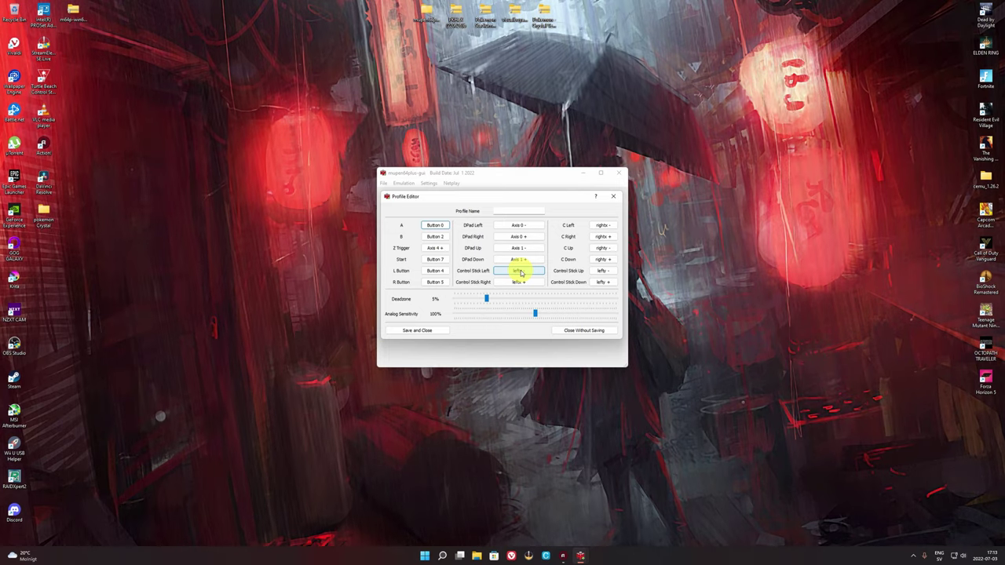
pyautogui.click(520, 271)
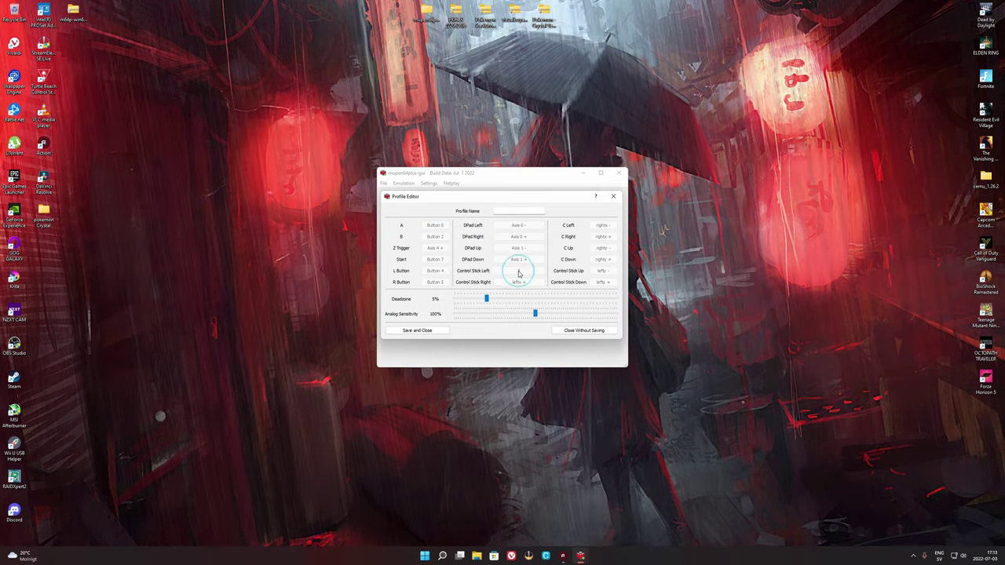
pyautogui.click(518, 281)
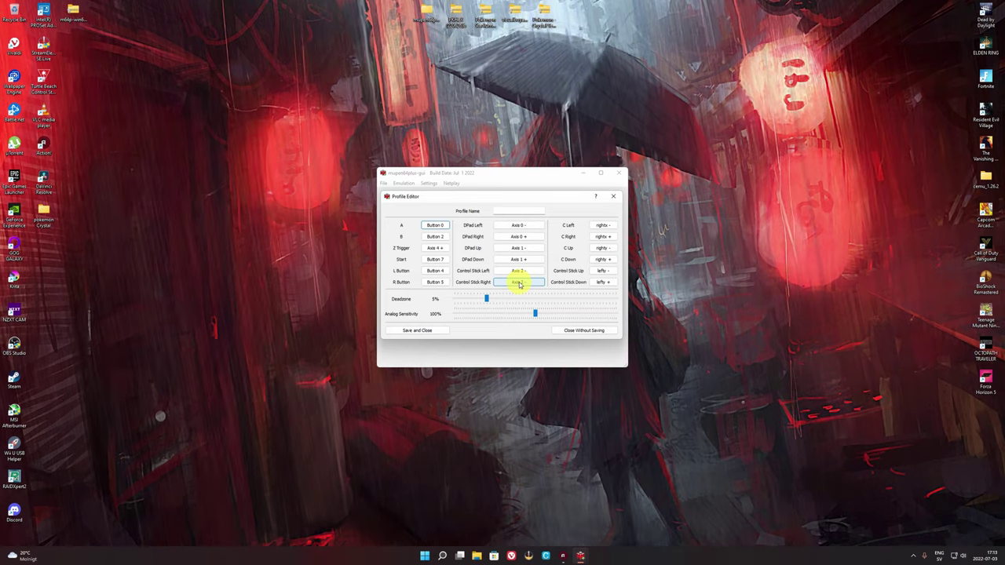
# Step: Map C Left, Right, Up and Down to Hat 0 8, 0 2, 0 1 and 0 4, and Control Stick Up and Down to Axis 3 - and +
pyautogui.click(602, 225)
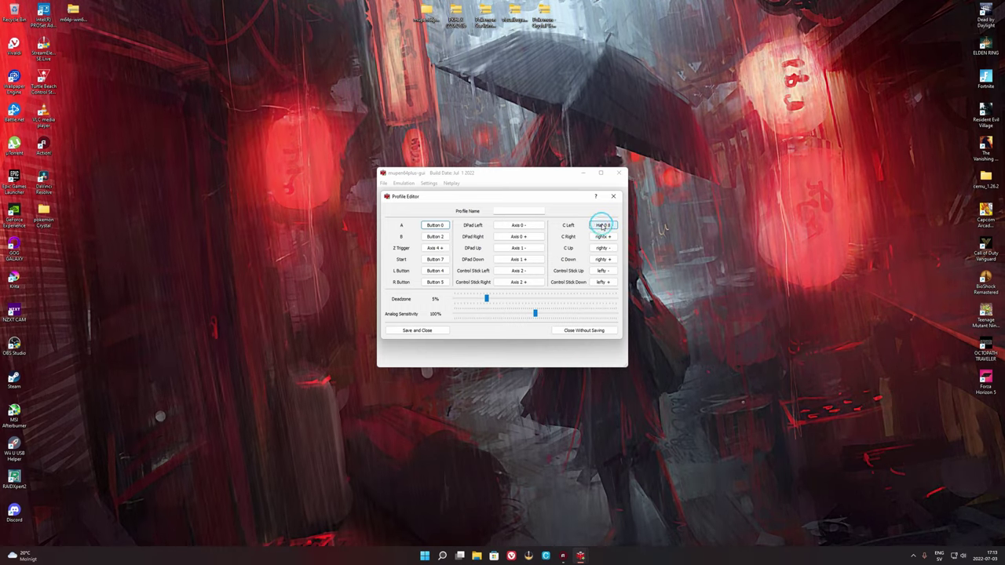
pyautogui.click(604, 225)
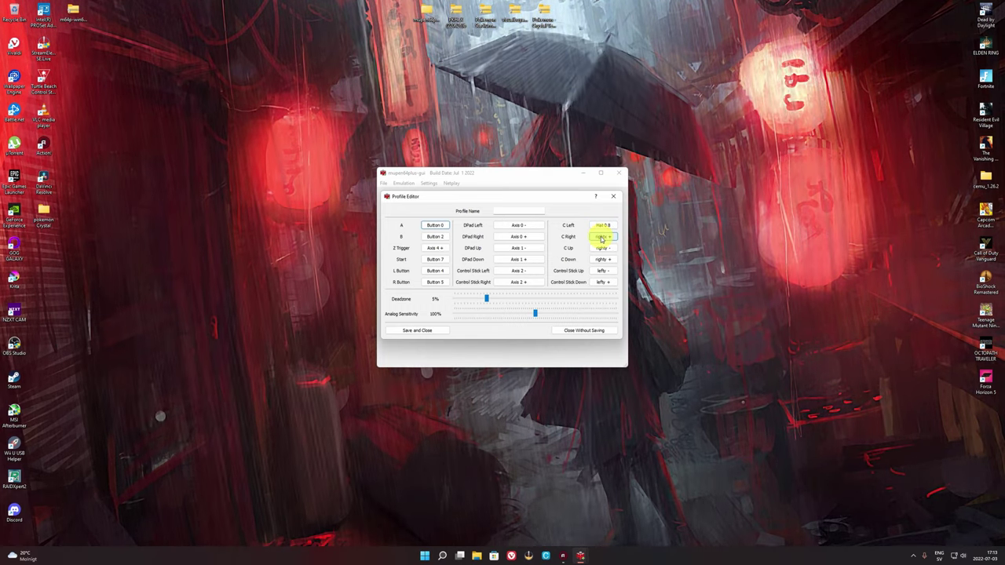
pyautogui.click(602, 236)
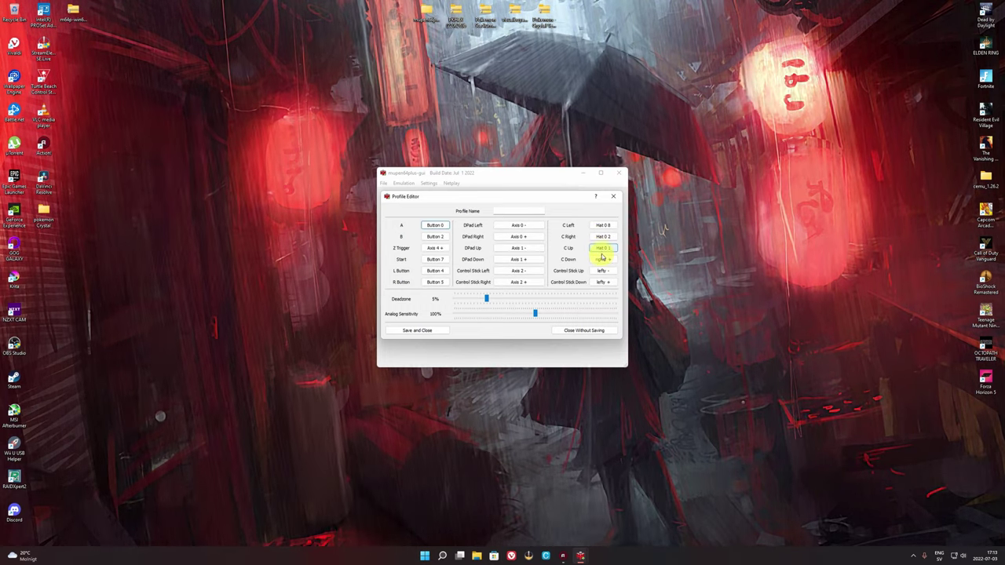
pyautogui.click(602, 259)
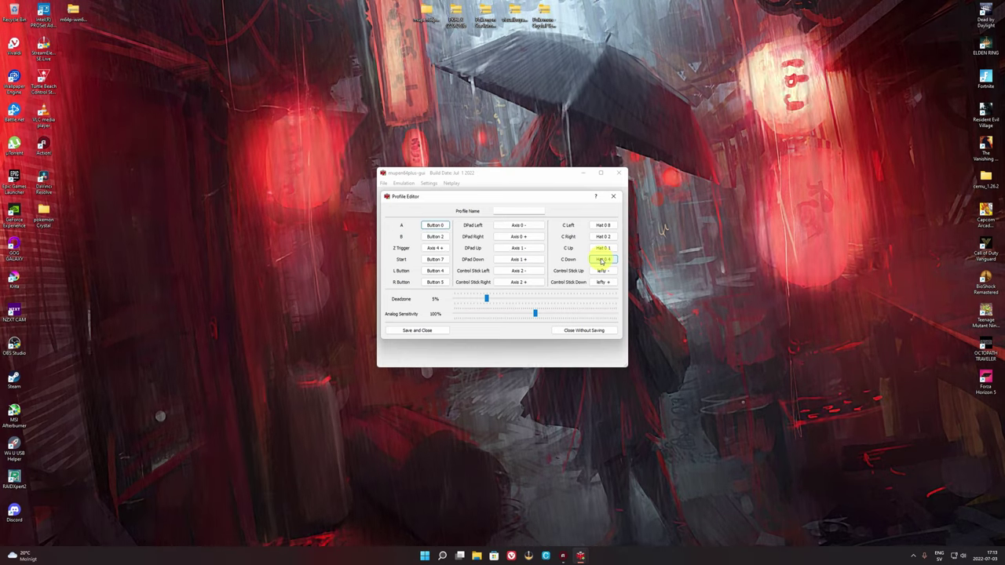
pyautogui.click(603, 272)
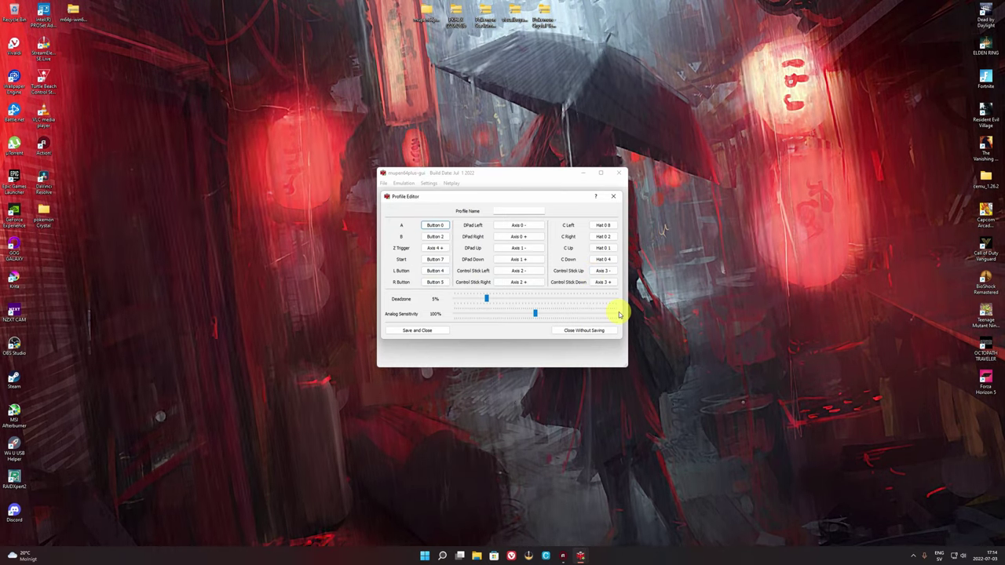
# Step: Name the gamepad profile EmuGaming and save it
pyautogui.click(510, 208)
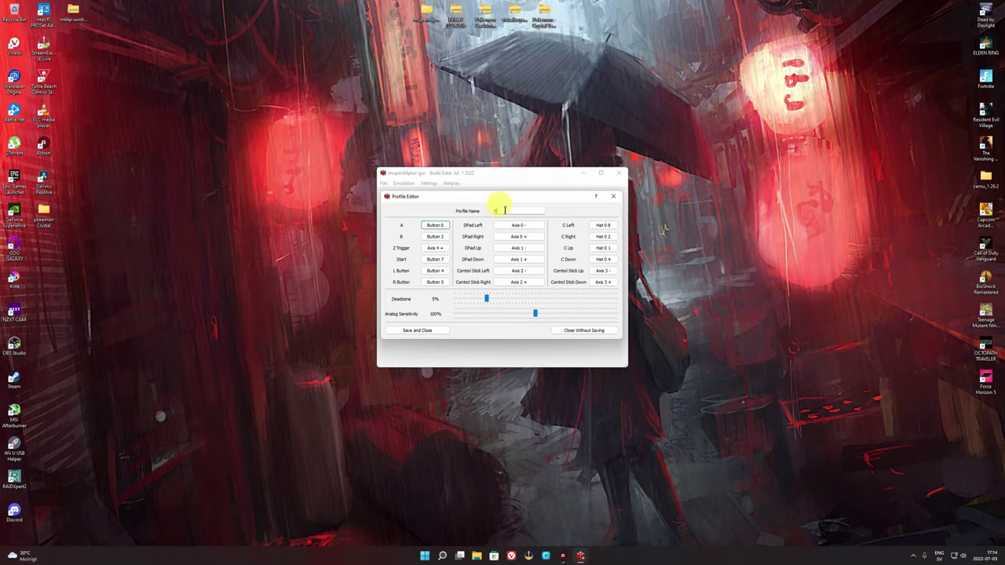
pyautogui.write('t')
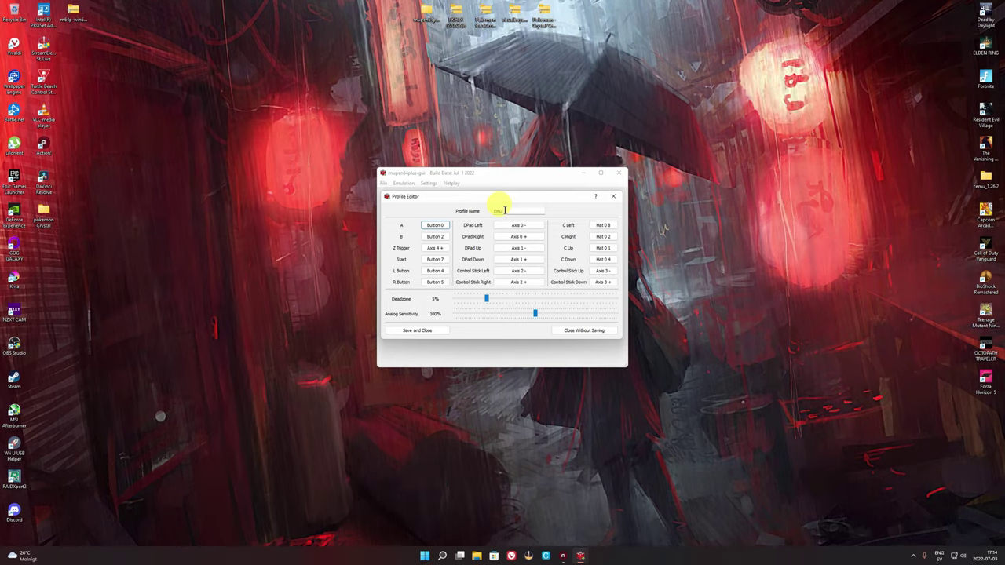
pyautogui.write('ation')
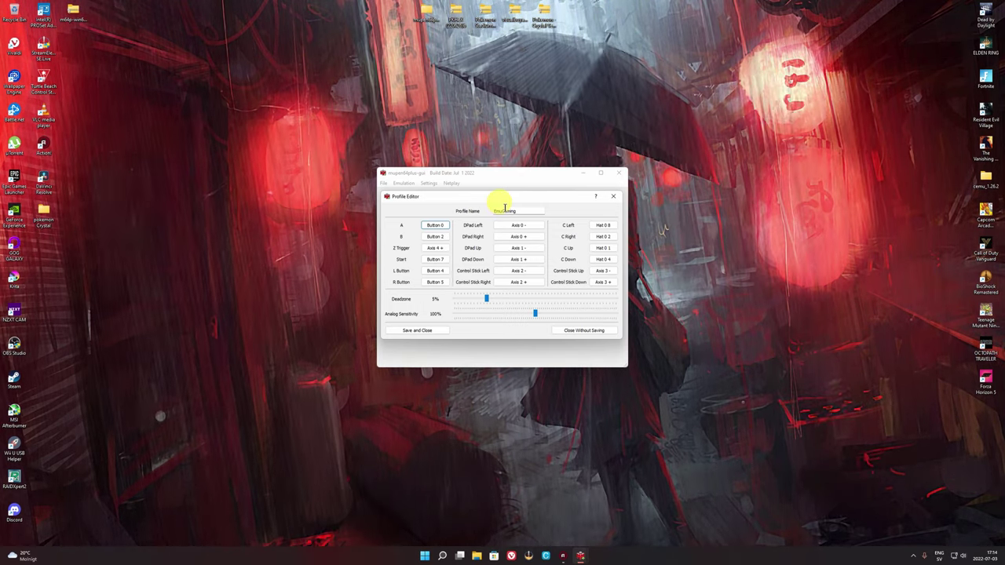
pyautogui.click(427, 329)
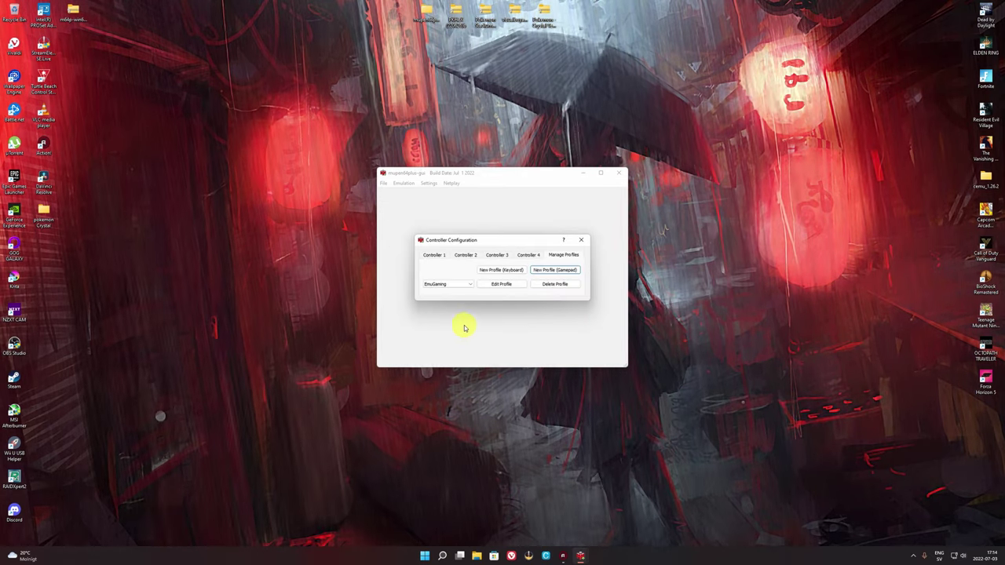
# Step: Assign the EmuGaming profile to Controller 1, set its Pak to Transfer, and close the controller configuration
pyautogui.click(434, 255)
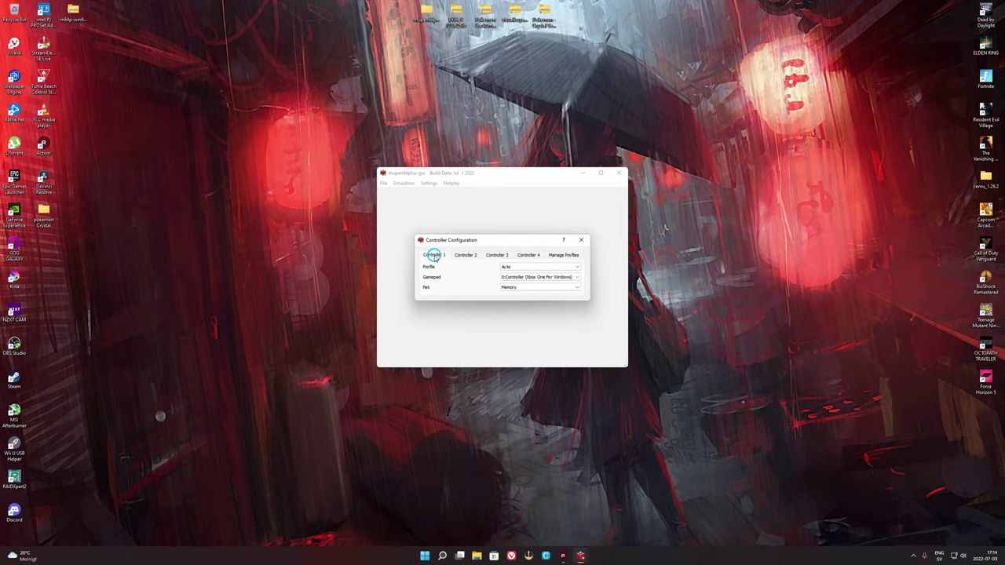
pyautogui.click(527, 278)
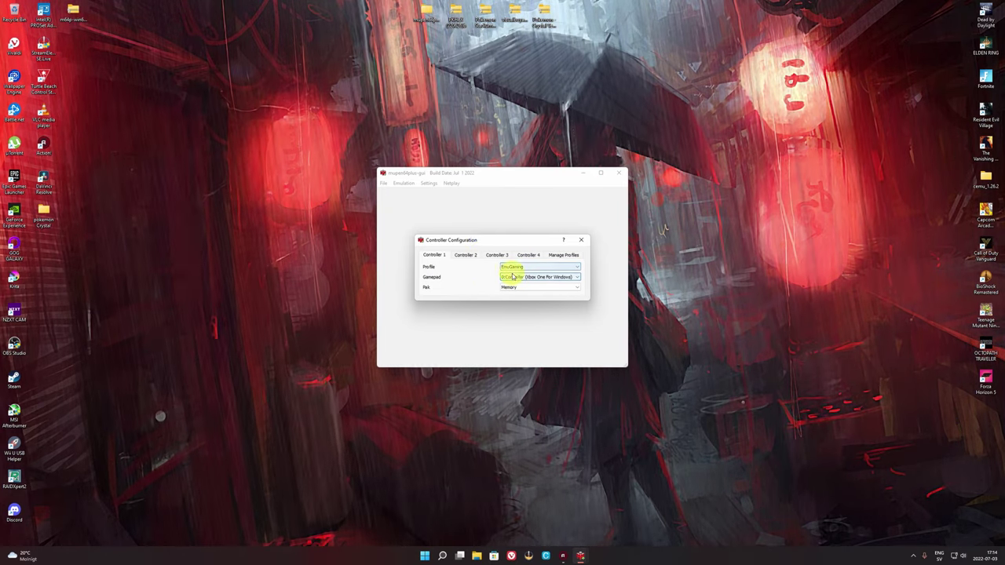
pyautogui.click(530, 288)
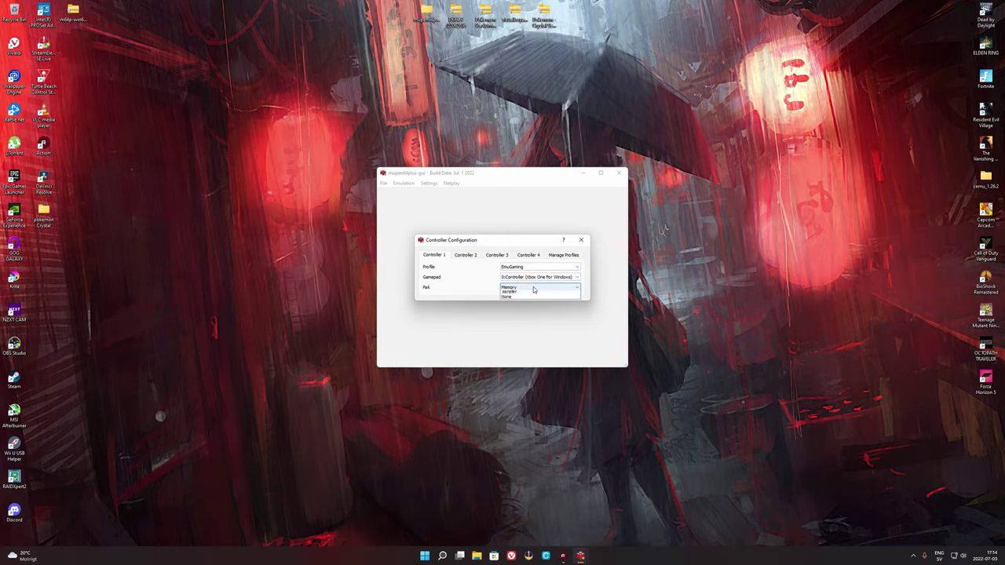
pyautogui.click(524, 304)
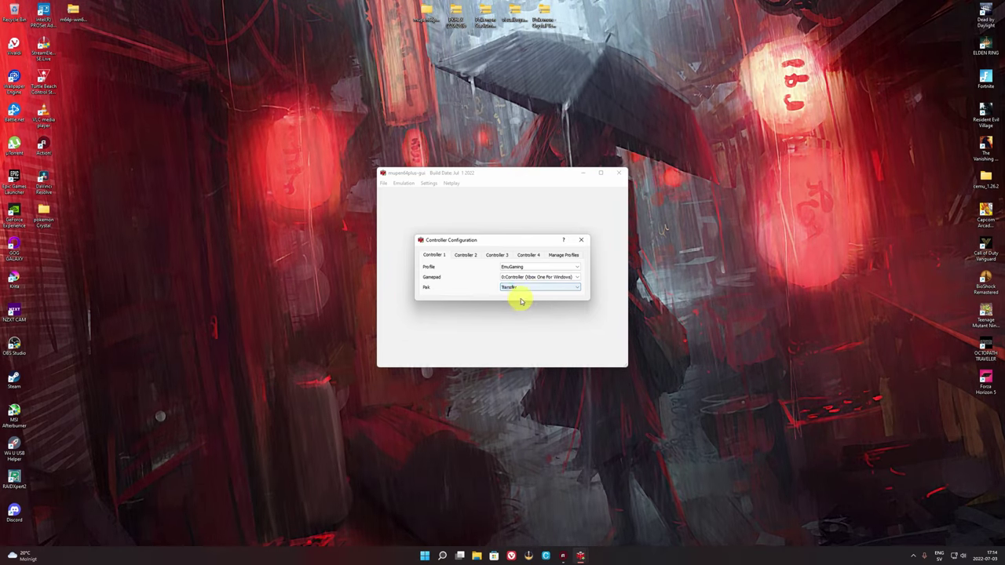
pyautogui.click(536, 288)
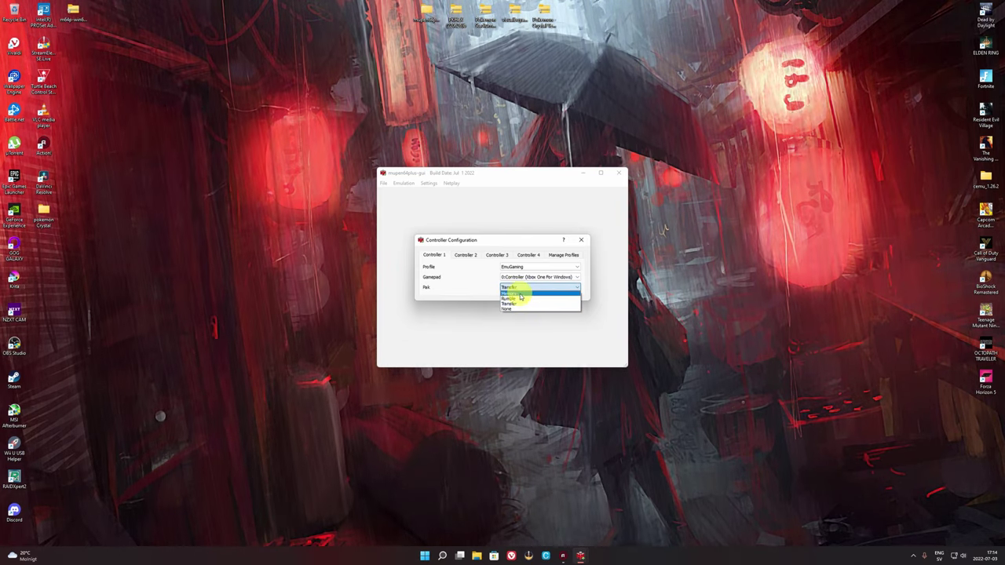
pyautogui.click(516, 304)
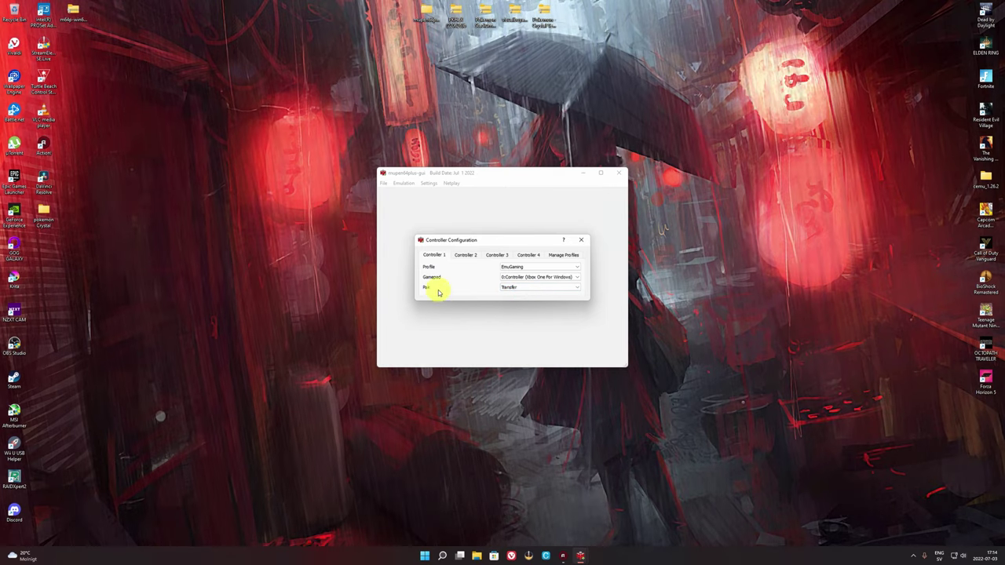
pyautogui.click(581, 240)
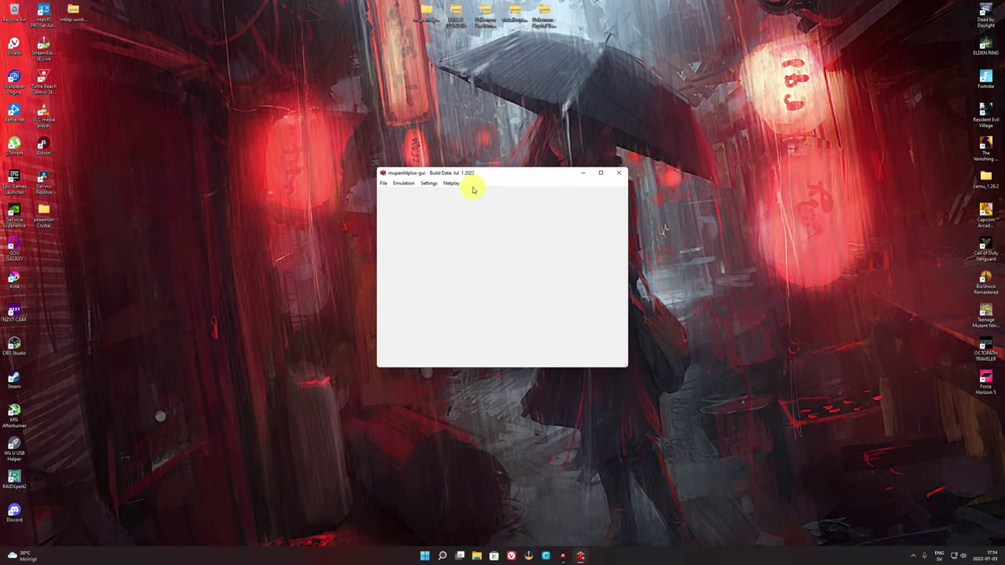
# Step: Open the ParaLLEl video settings and set Upscaling to 4
pyautogui.moveTo(468, 156); pyautogui.dragTo(482, 143)
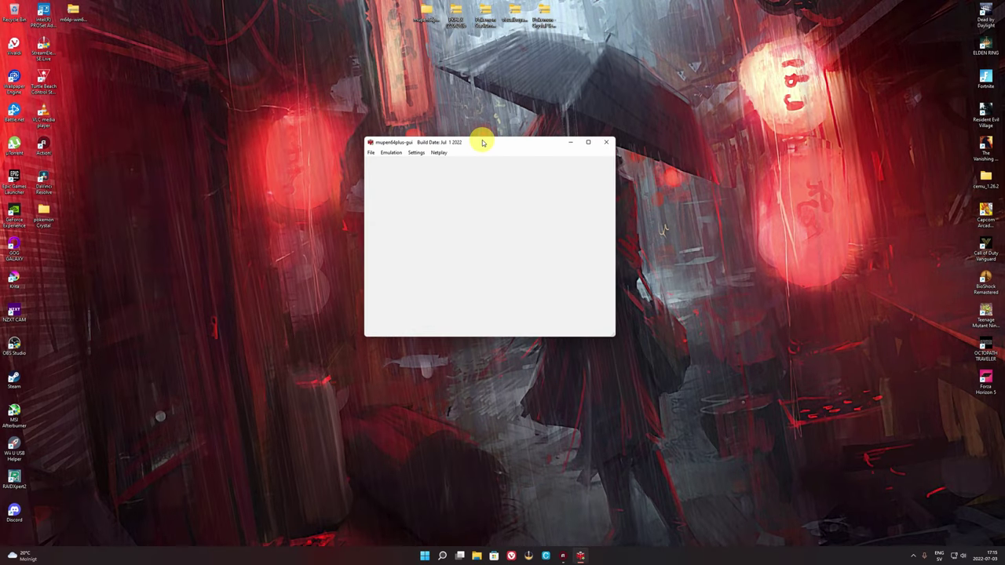
pyautogui.click(416, 153)
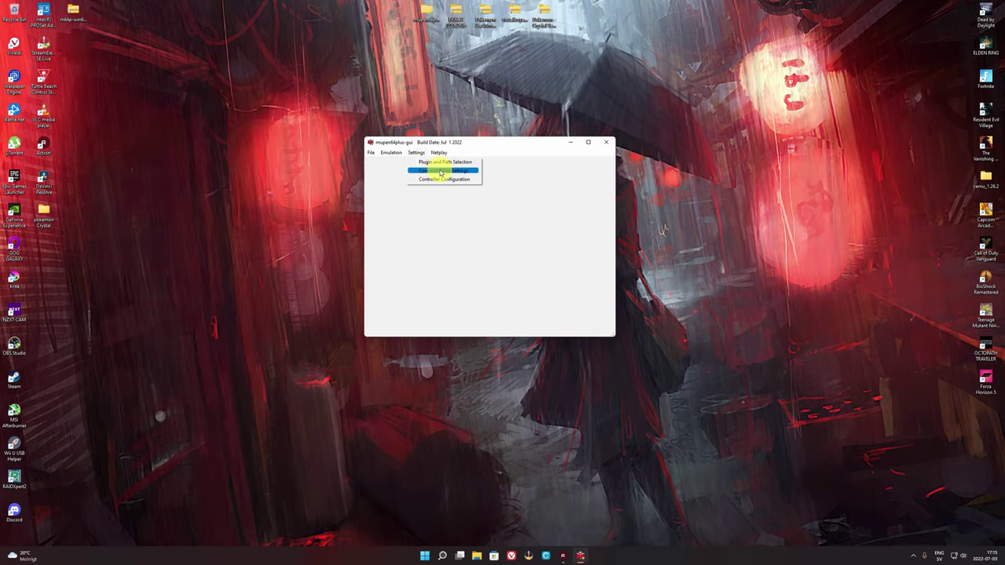
pyautogui.click(428, 170)
pyautogui.click(449, 181)
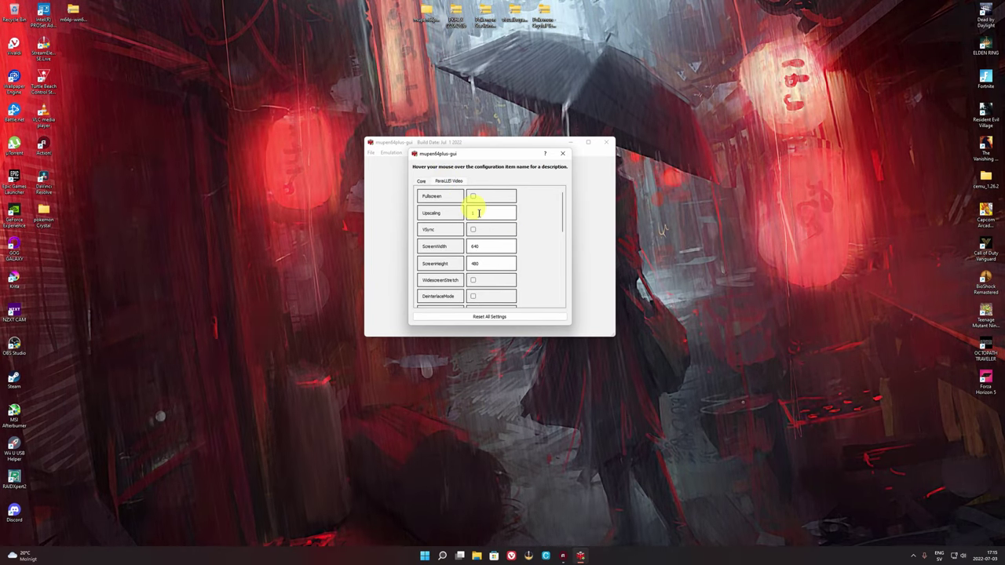
pyautogui.click(481, 212)
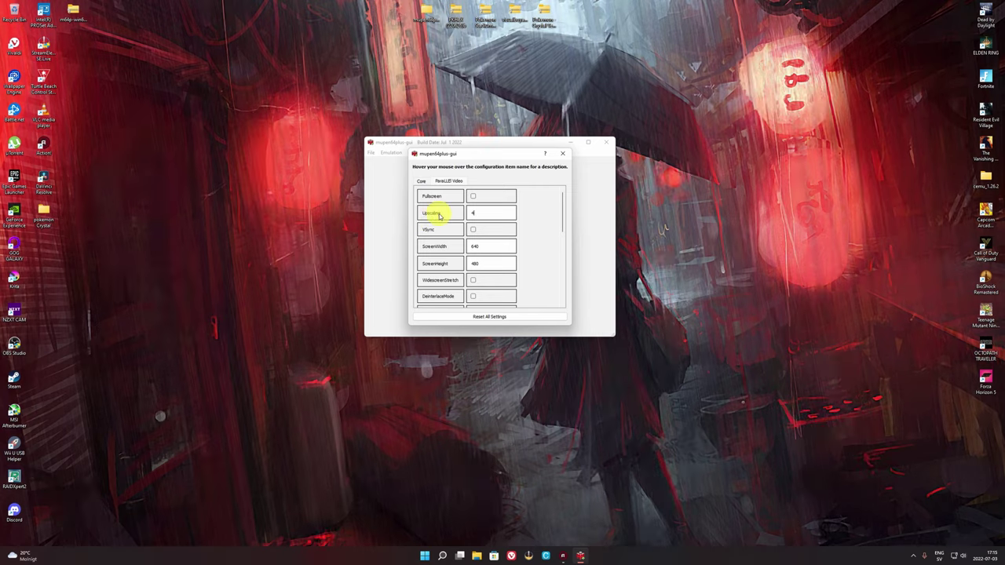
pyautogui.moveTo(439, 216)
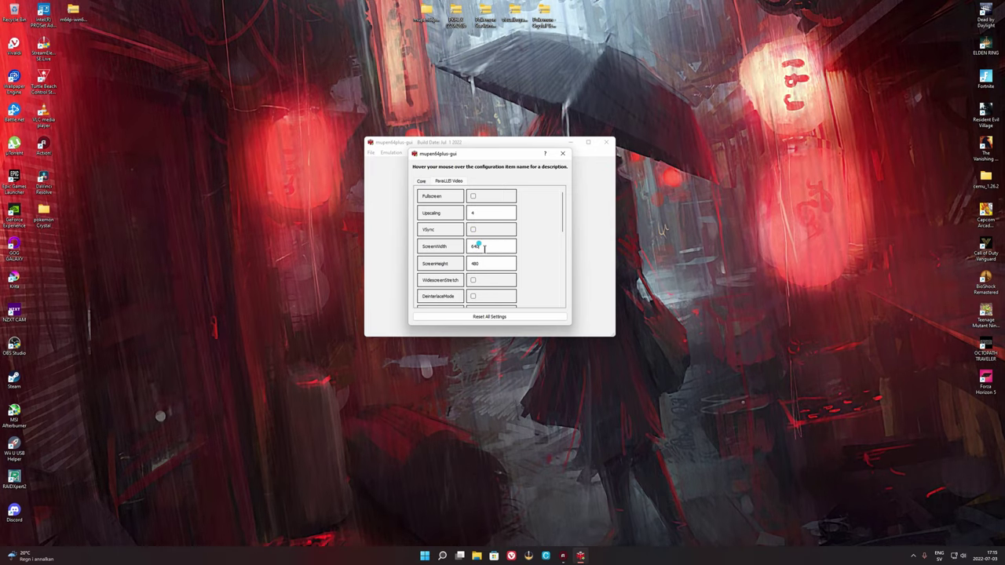
# Step: Set ScreenWidth to 2560 and ScreenHeight to 1440, and close the video settings
pyautogui.doubleClick(478, 249)
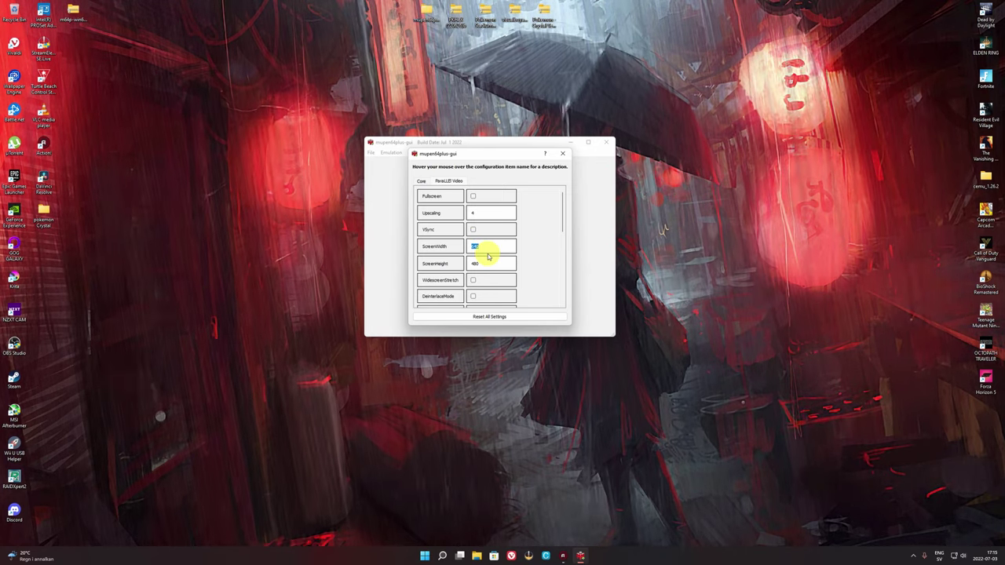
pyautogui.write('2560')
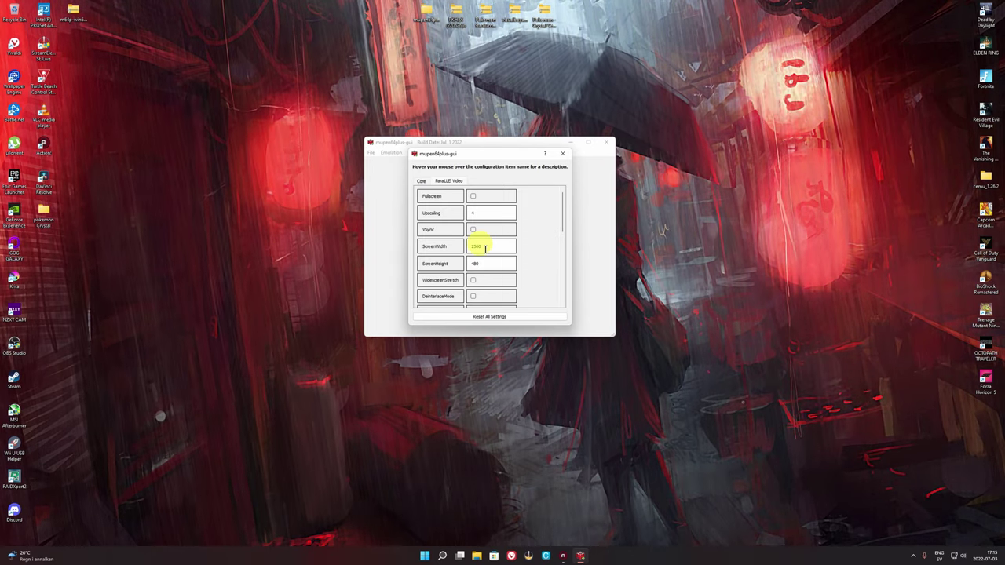
pyautogui.doubleClick(480, 264)
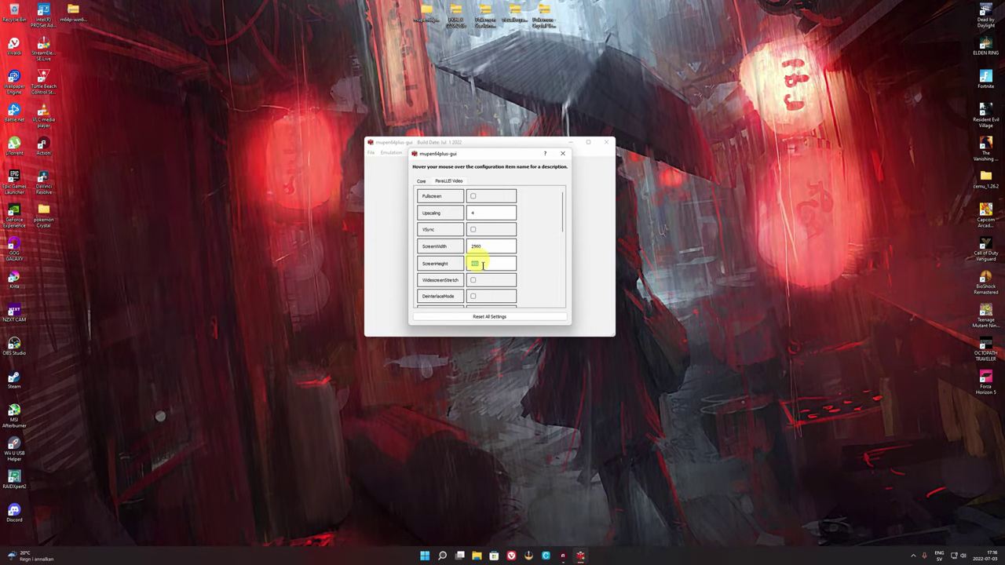
pyautogui.write('14')
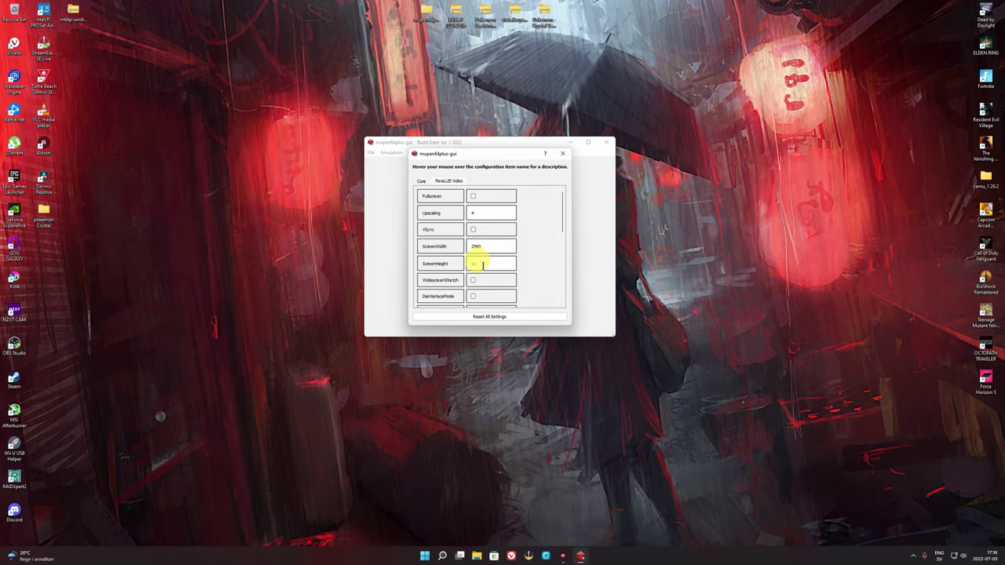
pyautogui.write('40')
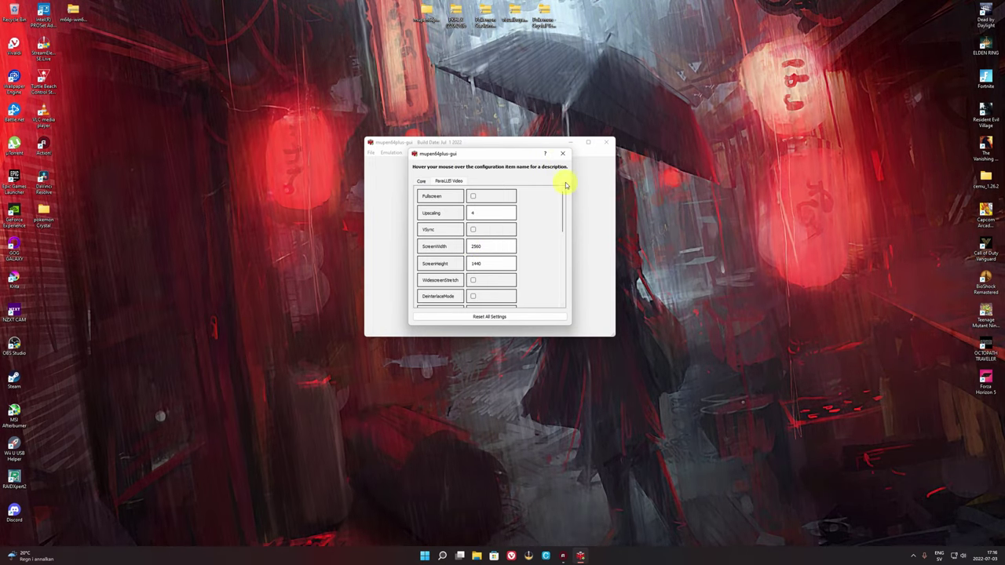
pyautogui.click(562, 153)
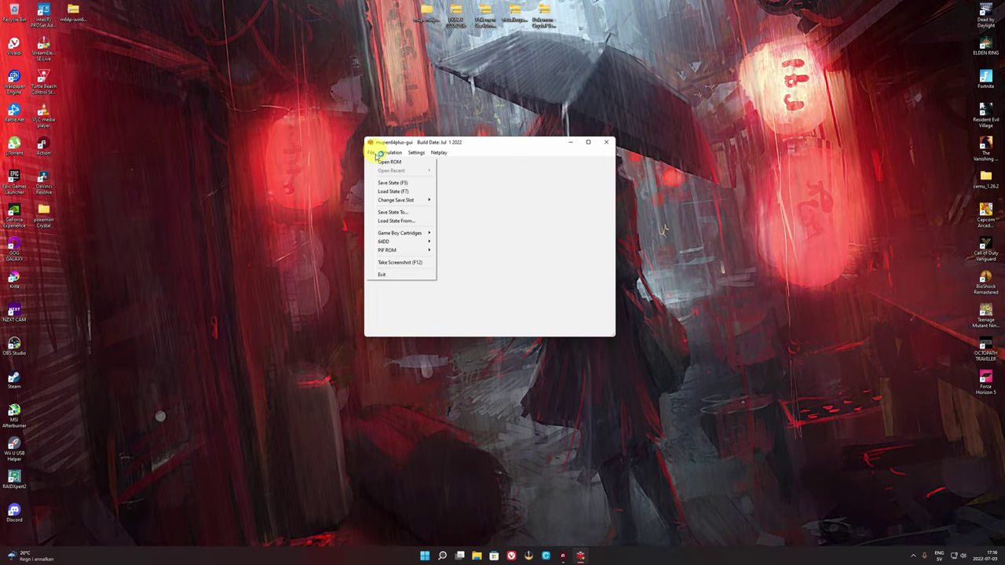
# Step: Open the pokemon Crystal folder on the desktop to check its game and save files
pyautogui.click(672, 188)
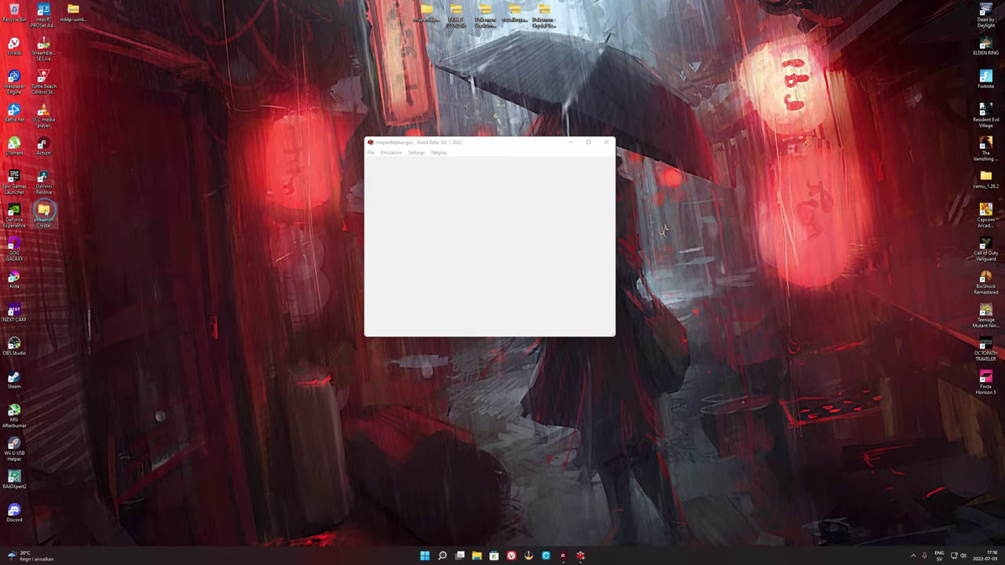
pyautogui.doubleClick(44, 210)
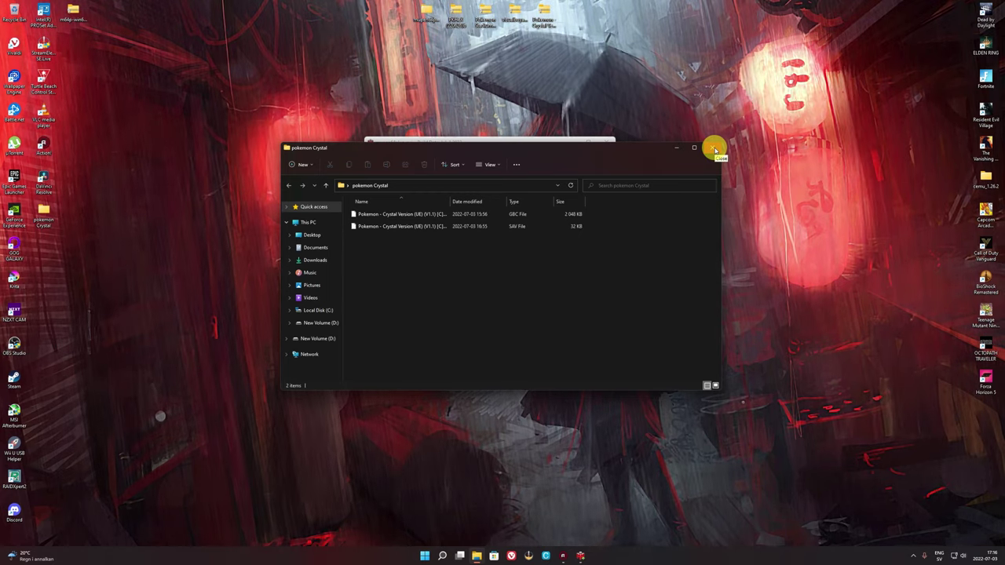
# Step: Load the Pokemon - Crystal Version .gbc file from the desktop's pokemon Crystal folder as the Player 1 Game Boy cartridge ROM
pyautogui.click(372, 153)
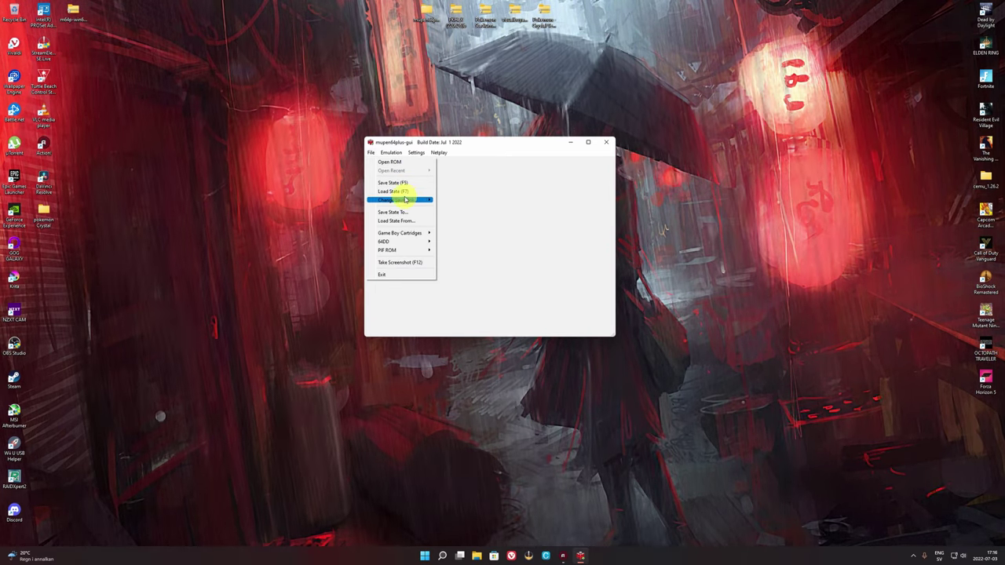
pyautogui.moveTo(396, 231)
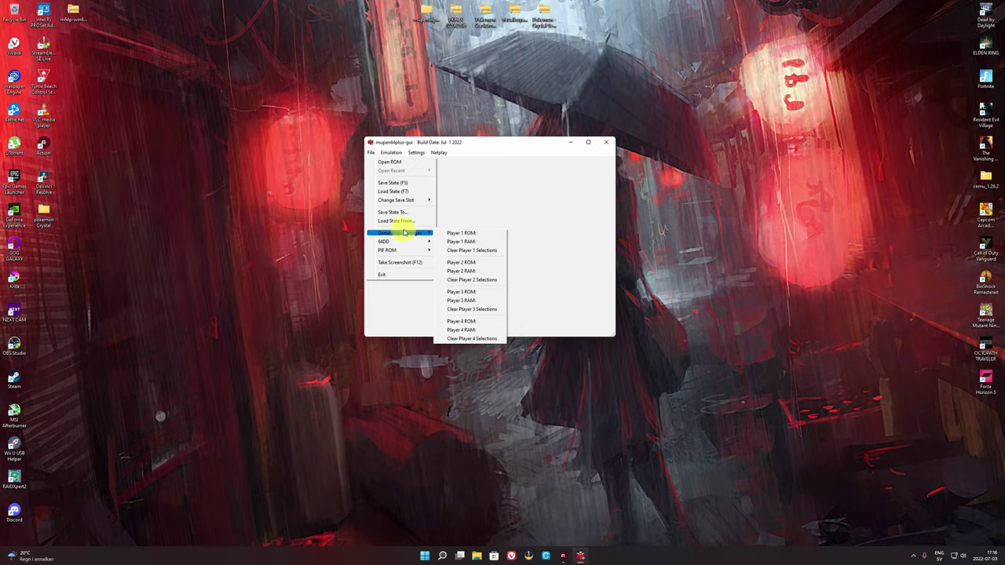
pyautogui.click(471, 232)
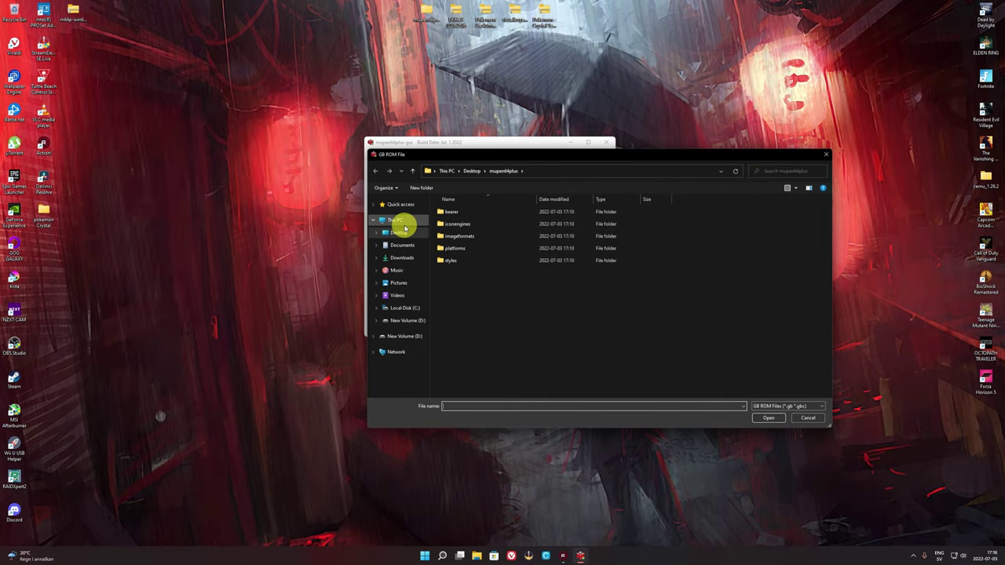
pyautogui.click(400, 233)
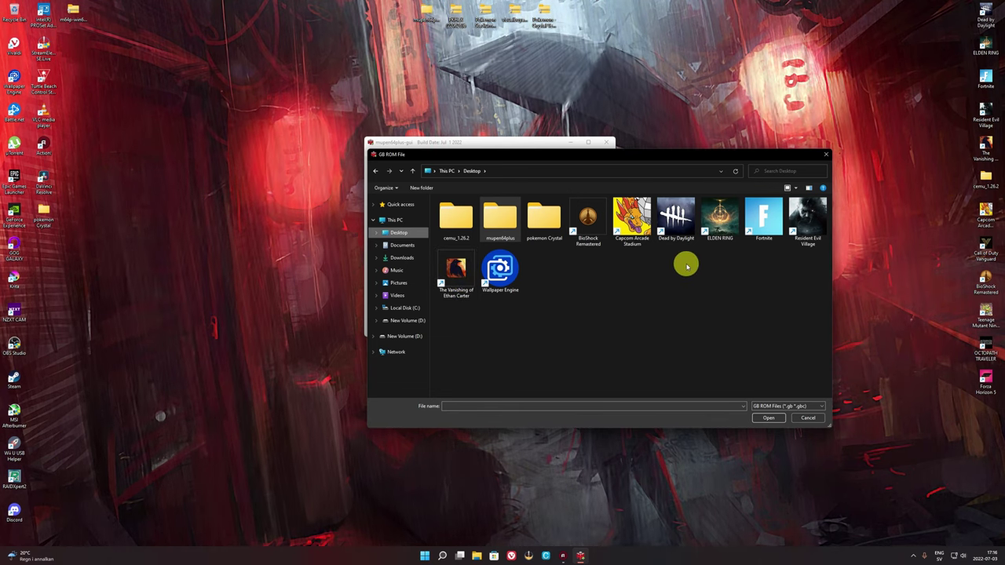
pyautogui.doubleClick(546, 223)
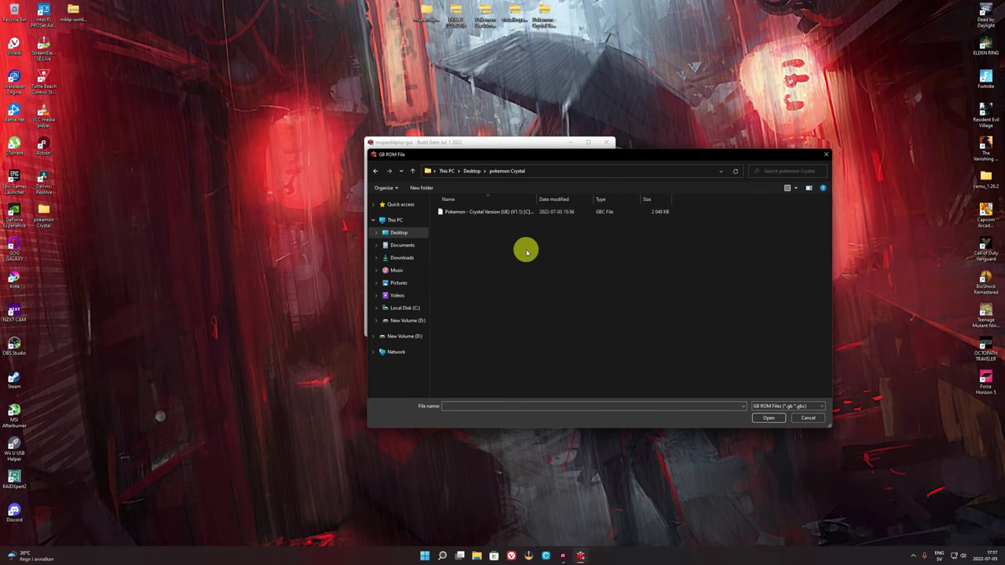
pyautogui.click(498, 212)
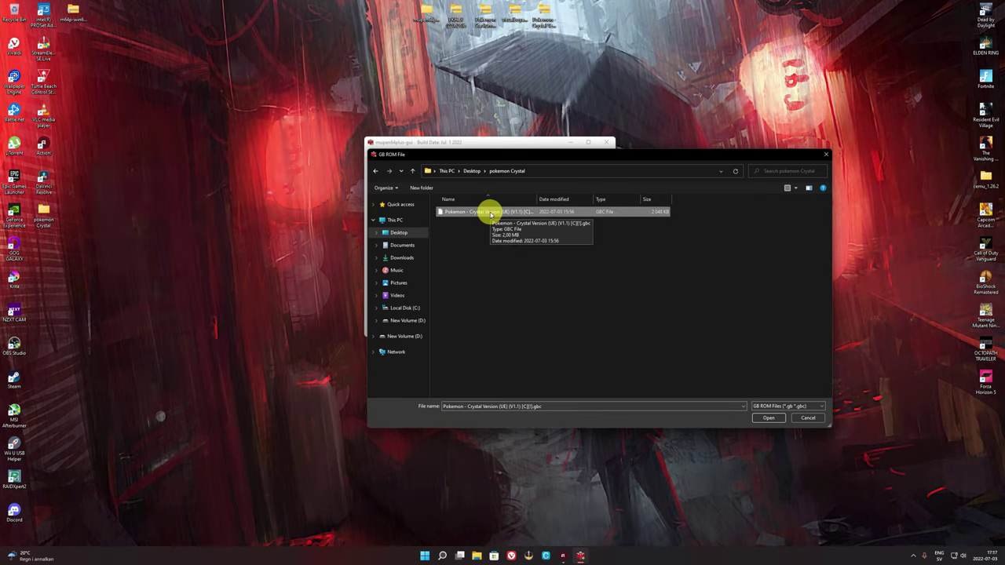
pyautogui.doubleClick(490, 213)
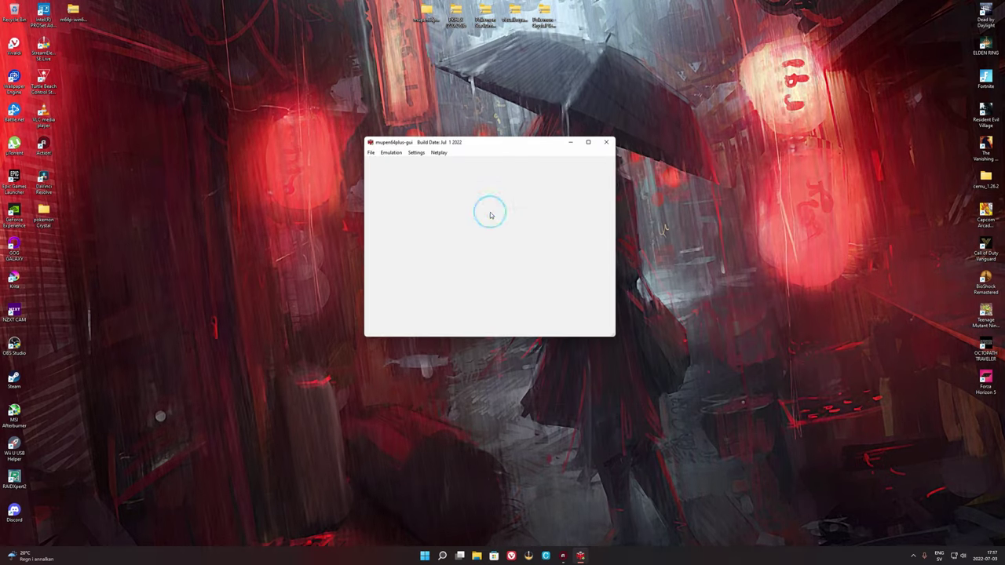
# Step: Load the Pokemon - Crystal Version .sav file as the Player 1 Game Boy cartridge RAM, and close the emulator
pyautogui.click(372, 153)
pyautogui.moveTo(400, 234)
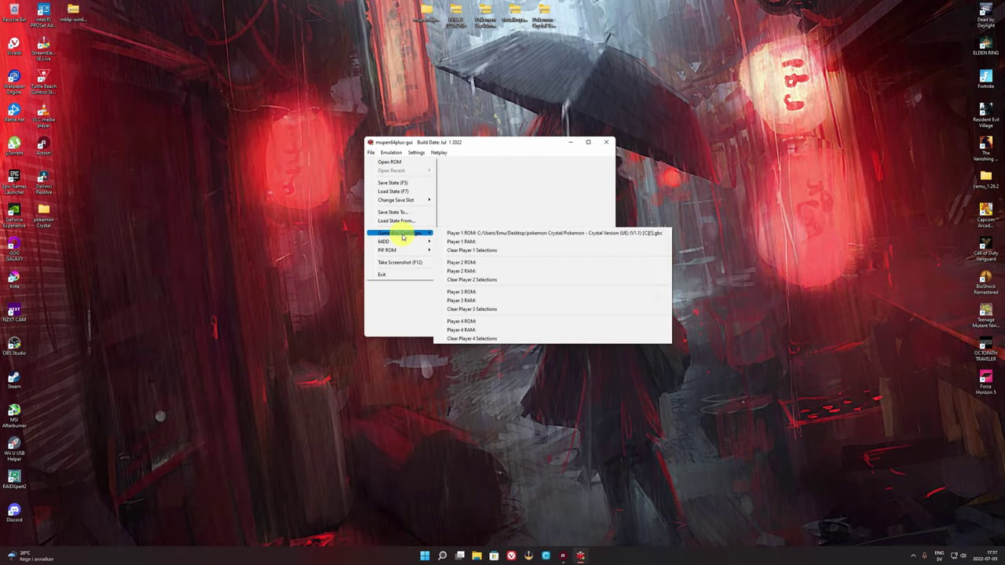
pyautogui.click(482, 242)
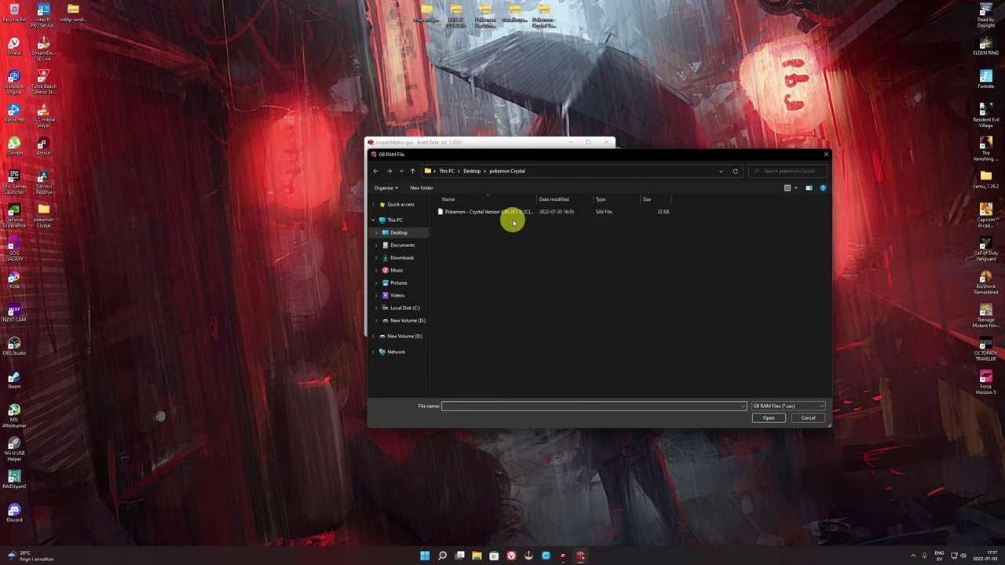
pyautogui.click(495, 213)
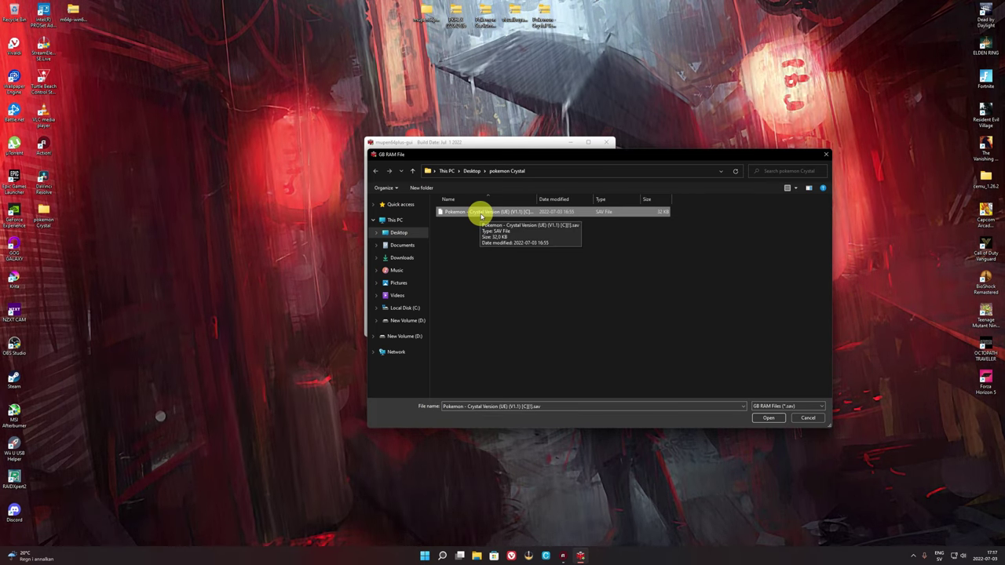
pyautogui.doubleClick(481, 213)
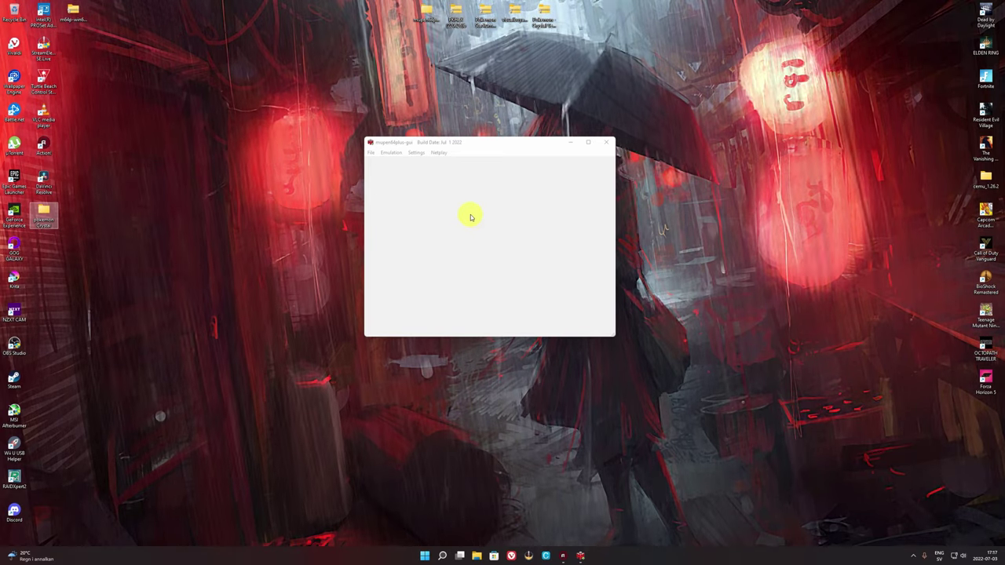
pyautogui.click(608, 144)
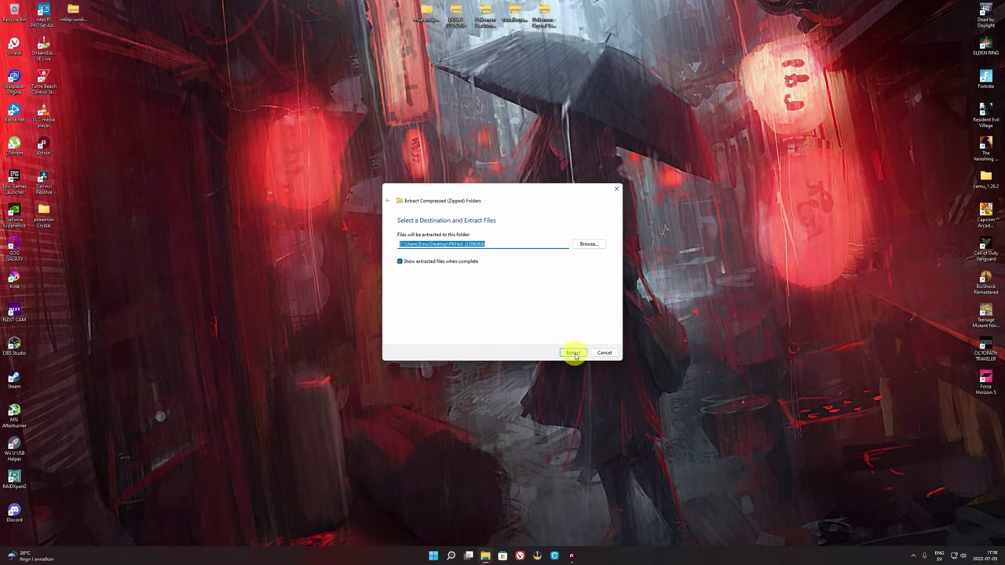
pyautogui.click(599, 246)
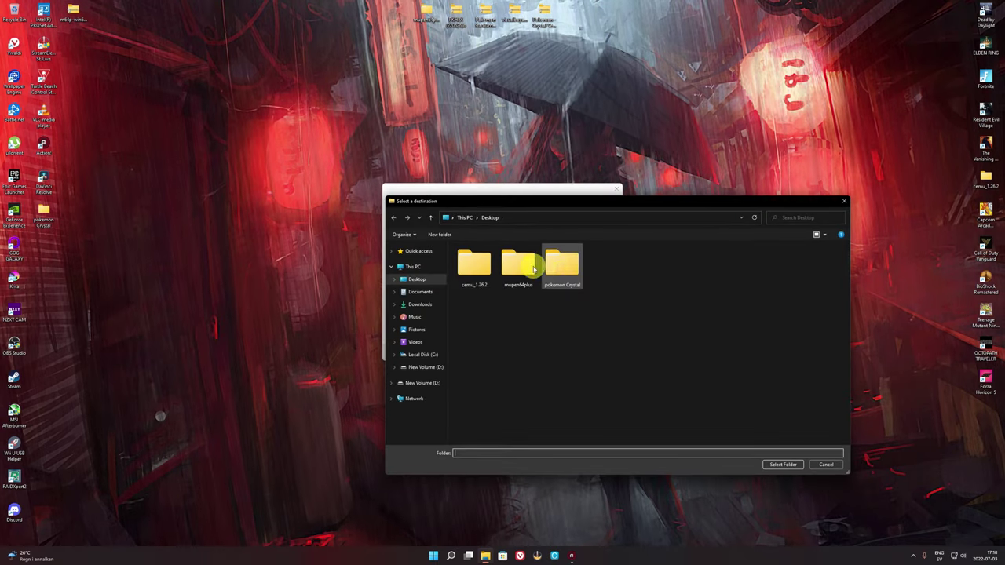
pyautogui.click(415, 279)
pyautogui.click(782, 465)
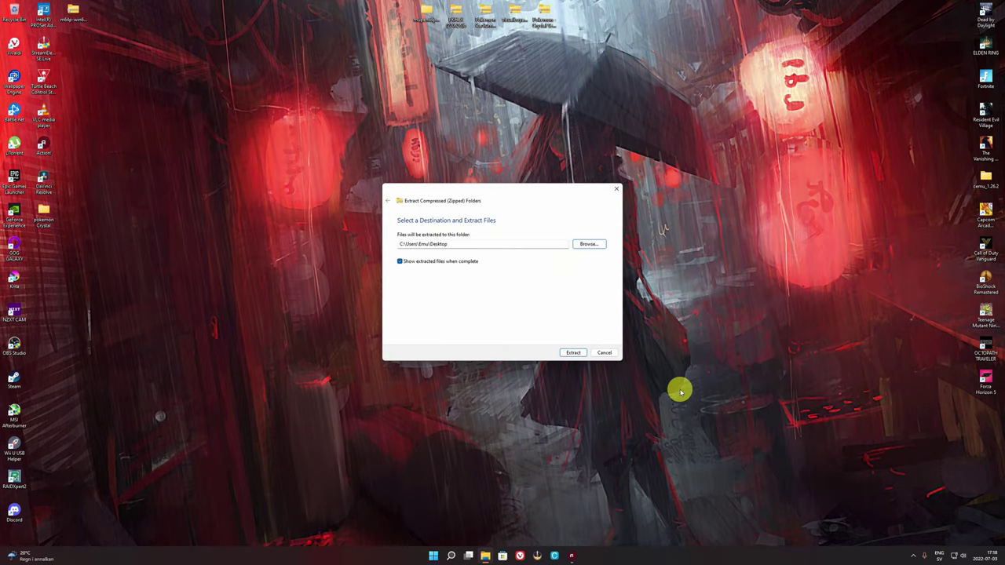
# Step: Create a new folder named Pkhex on the Desktop while choosing the extraction destination
pyautogui.click(589, 244)
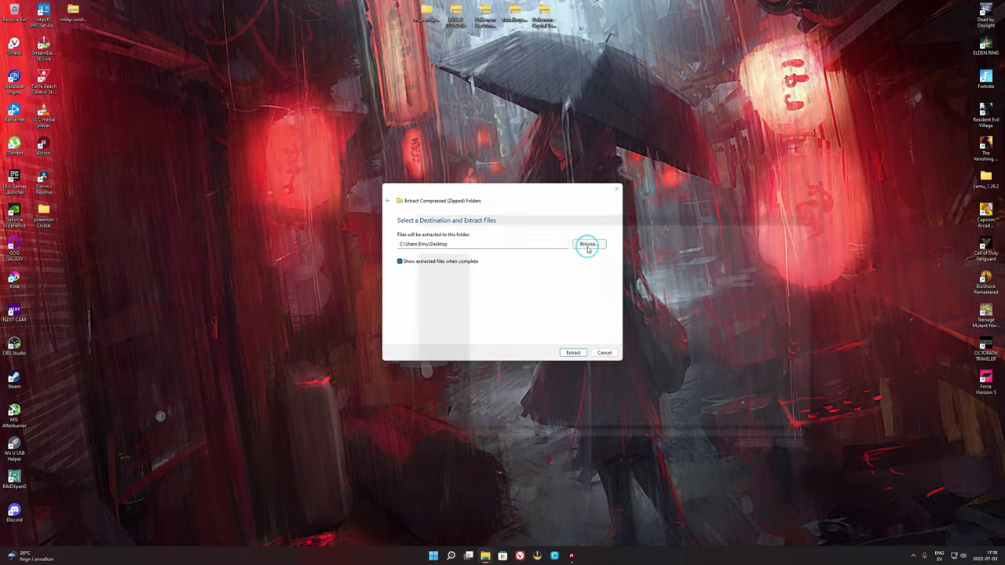
pyautogui.click(405, 280)
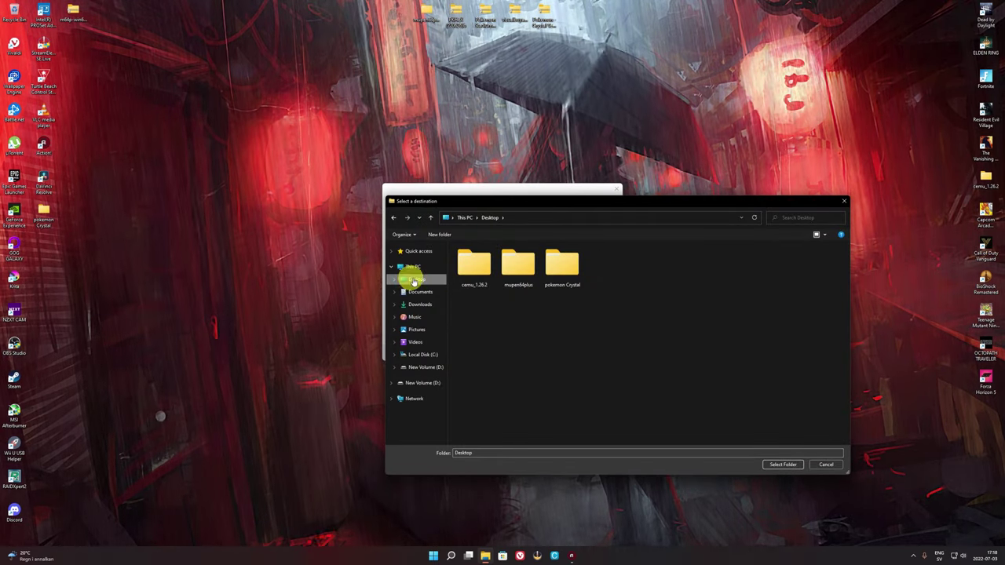
pyautogui.rightClick(489, 345)
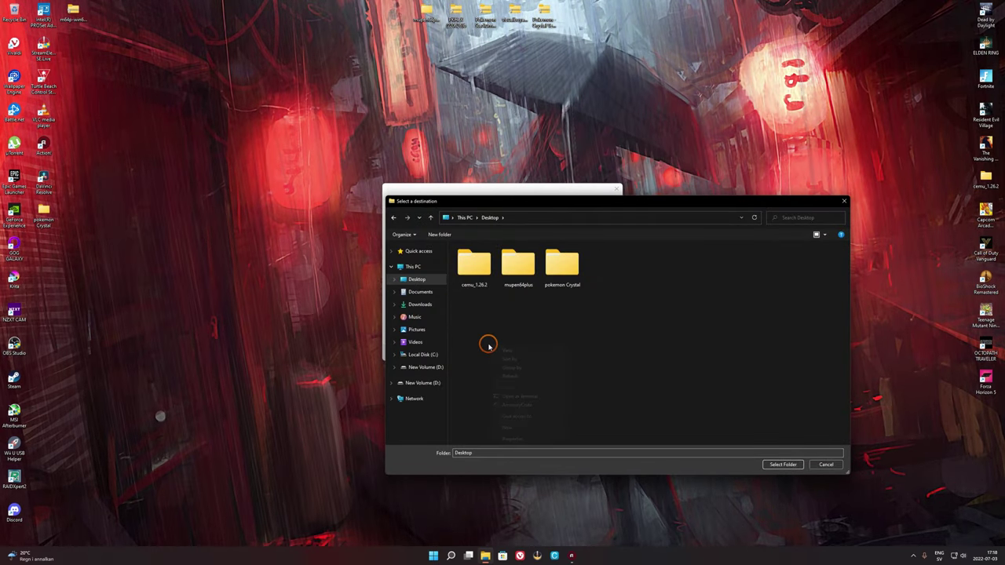
pyautogui.moveTo(525, 427)
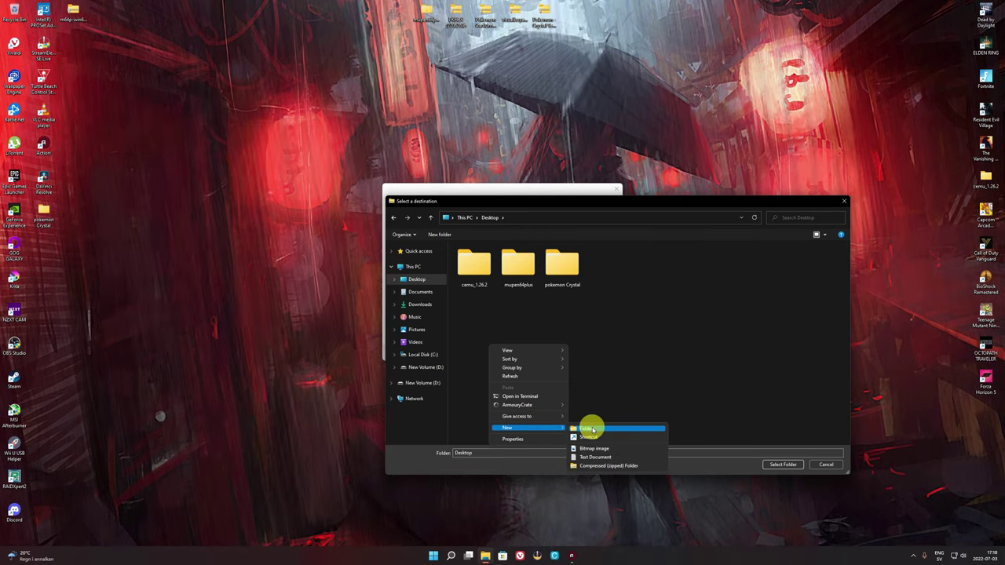
pyautogui.click(593, 428)
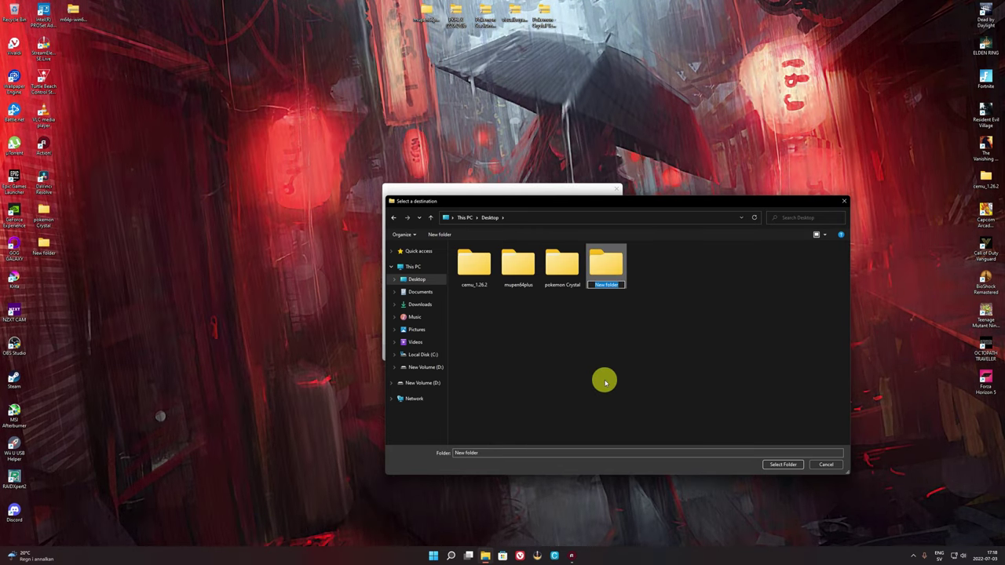
pyautogui.write('P')
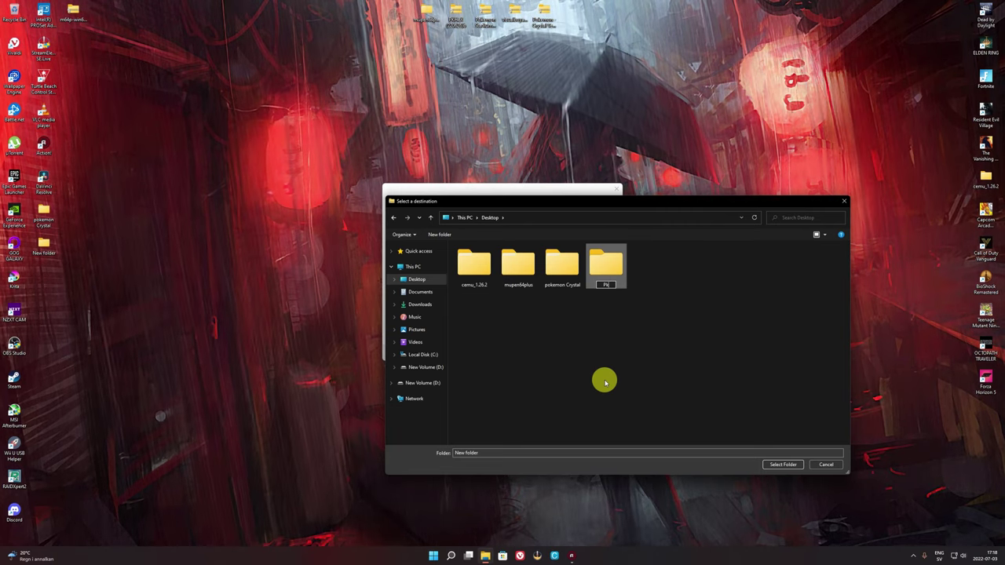
pyautogui.write('khex')
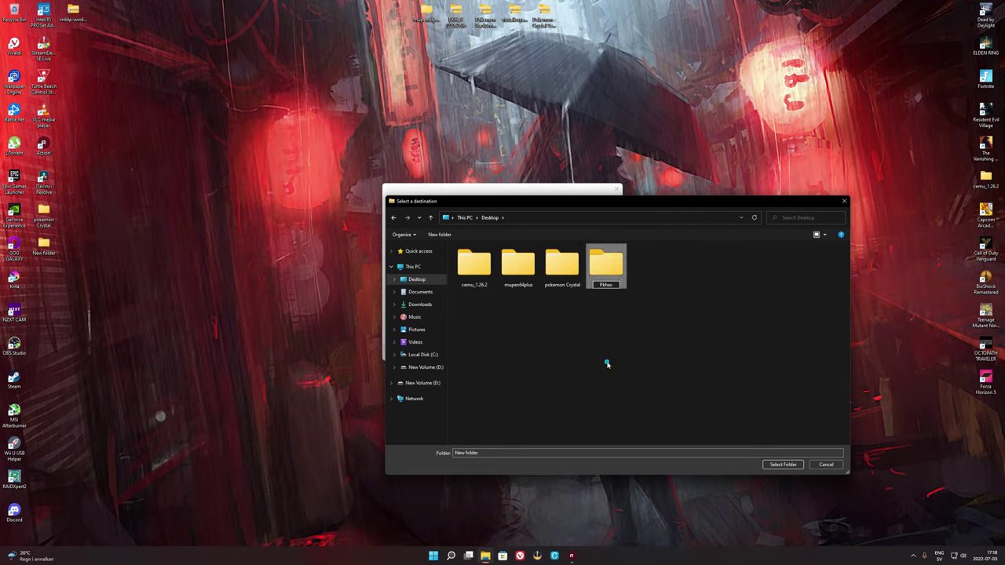
# Step: Extract the PKHeX archive into the Pkhex folder, and put that folder in the archive's former place on the desktop
pyautogui.doubleClick(606, 265)
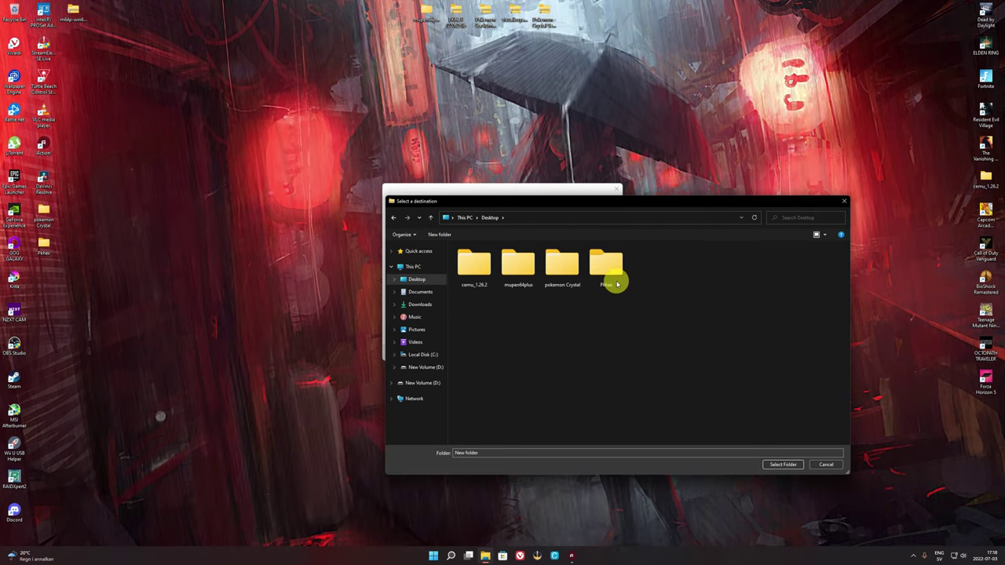
pyautogui.click(782, 464)
pyautogui.click(571, 352)
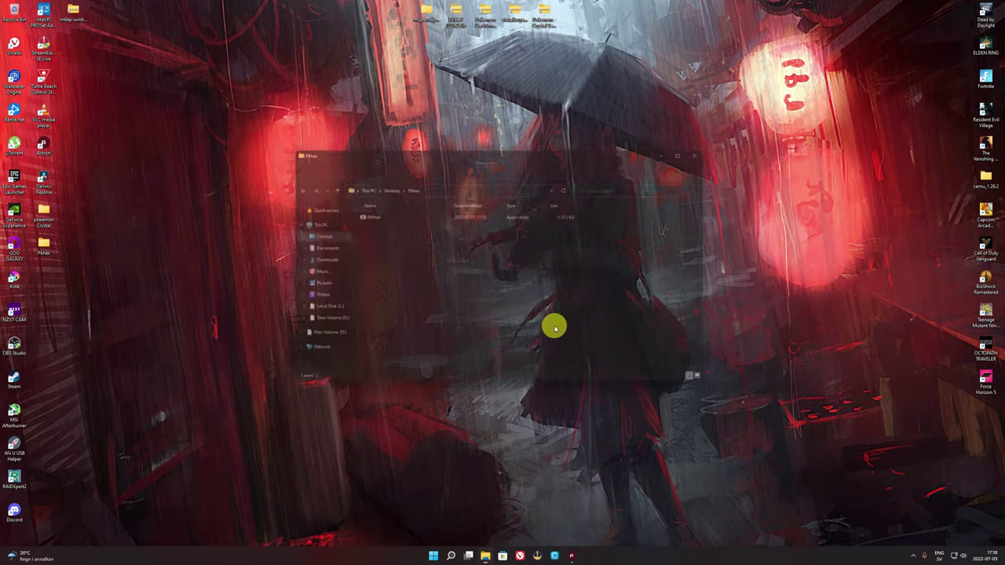
pyautogui.click(712, 147)
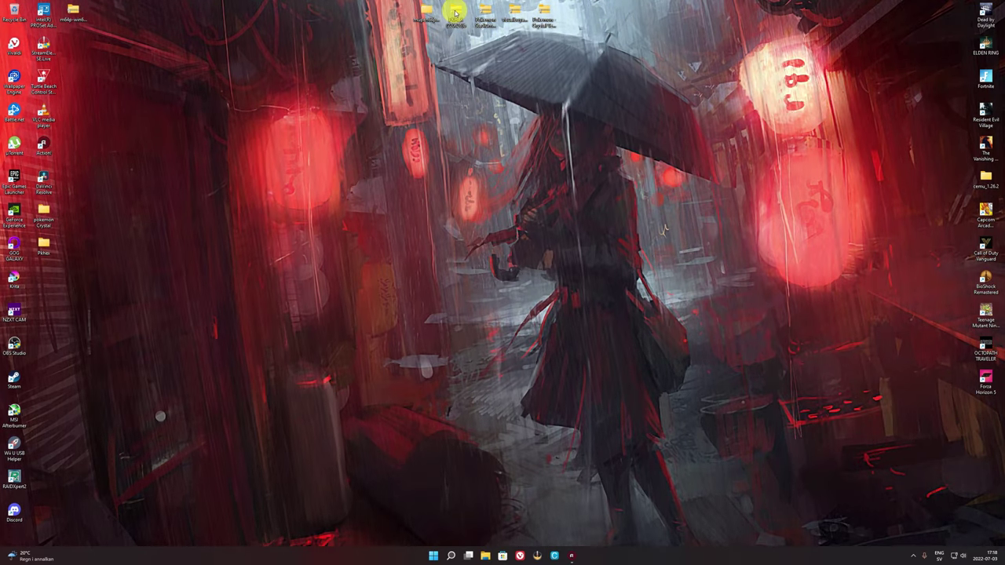
pyautogui.moveTo(408, 75); pyautogui.dragTo(71, 63)
pyautogui.moveTo(45, 245); pyautogui.dragTo(463, 22)
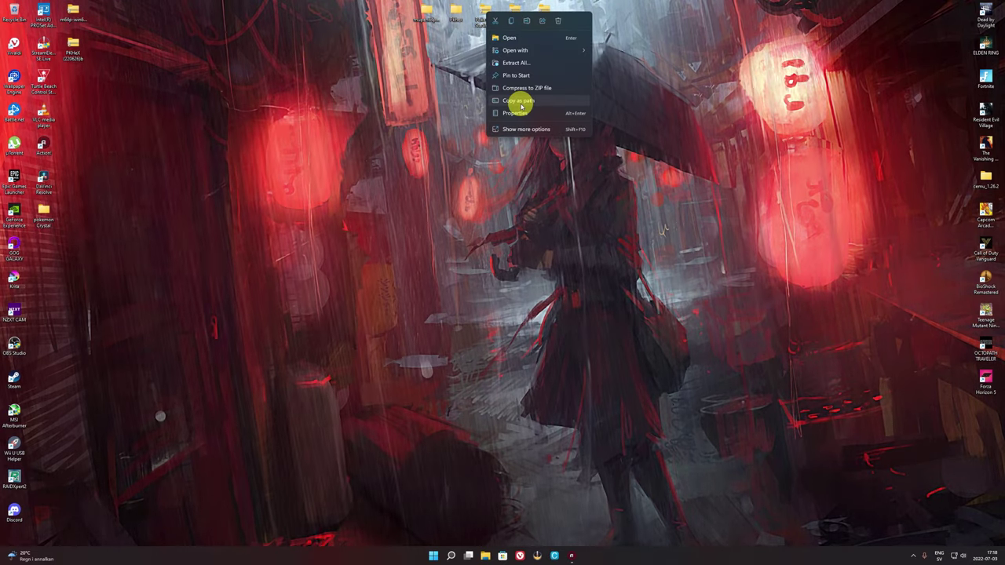
# Step: Extract the Pokemon Stadium 2 archive into its default desktop folder, and swap the desktop positions of the archive and the extracted folder
pyautogui.moveTo(522, 108); pyautogui.dragTo(518, 64)
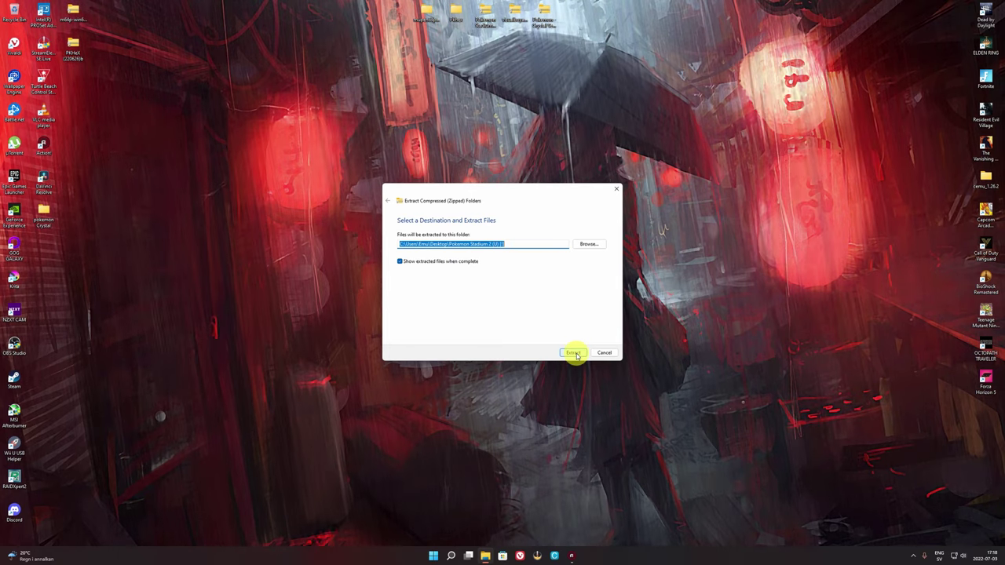
pyautogui.click(575, 353)
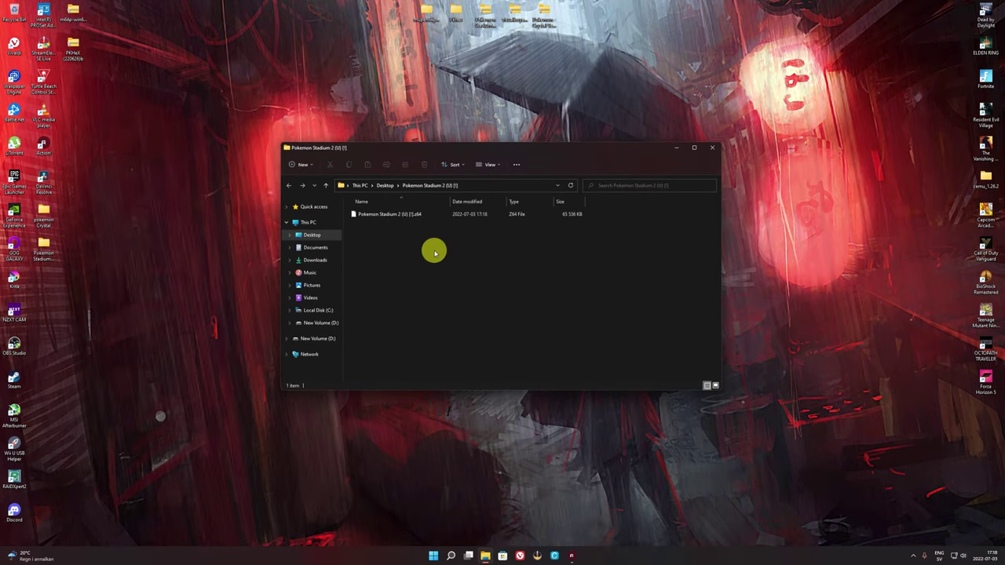
pyautogui.click(710, 148)
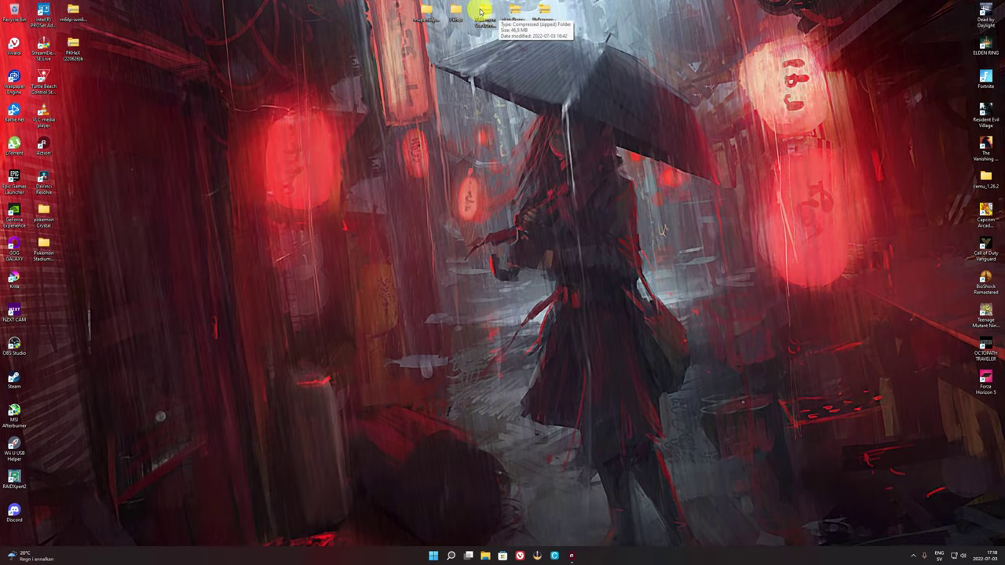
pyautogui.moveTo(480, 11); pyautogui.dragTo(67, 81)
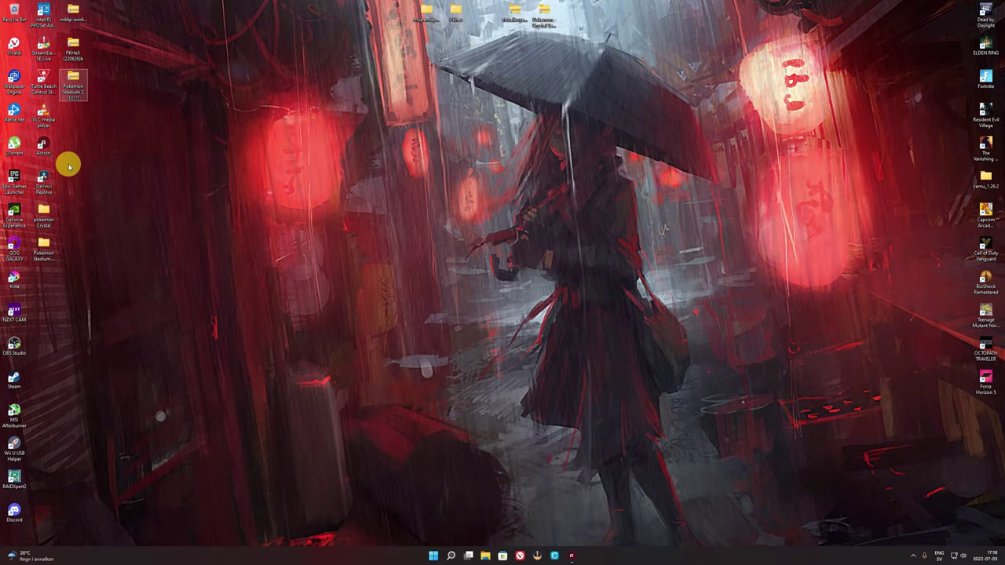
pyautogui.moveTo(43, 250); pyautogui.dragTo(481, 17)
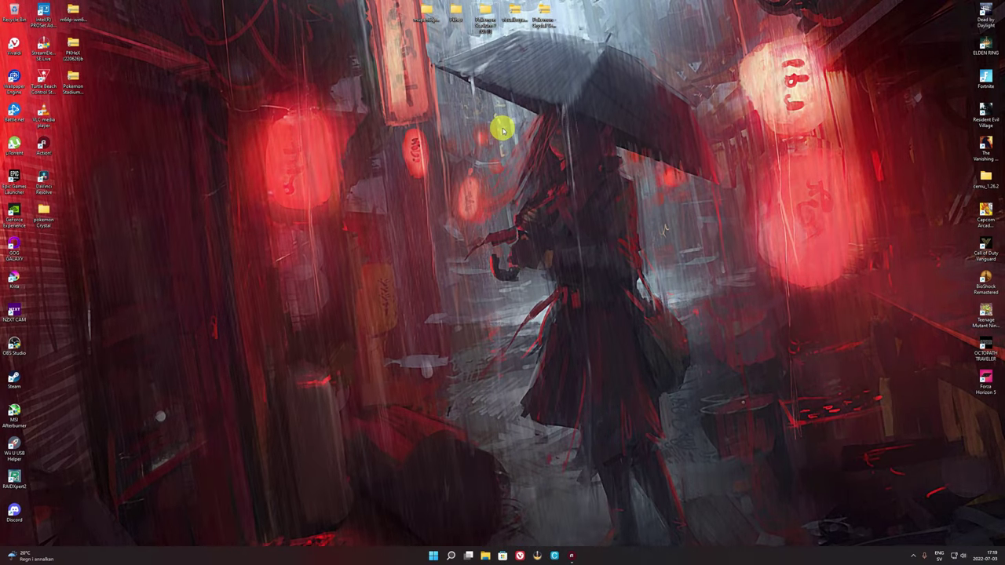
pyautogui.click(518, 11)
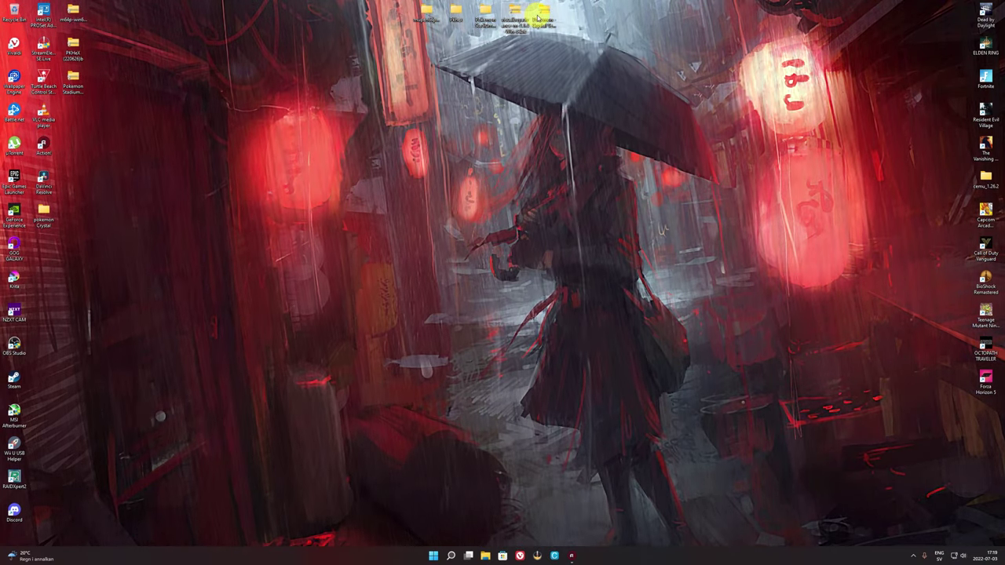
pyautogui.click(544, 14)
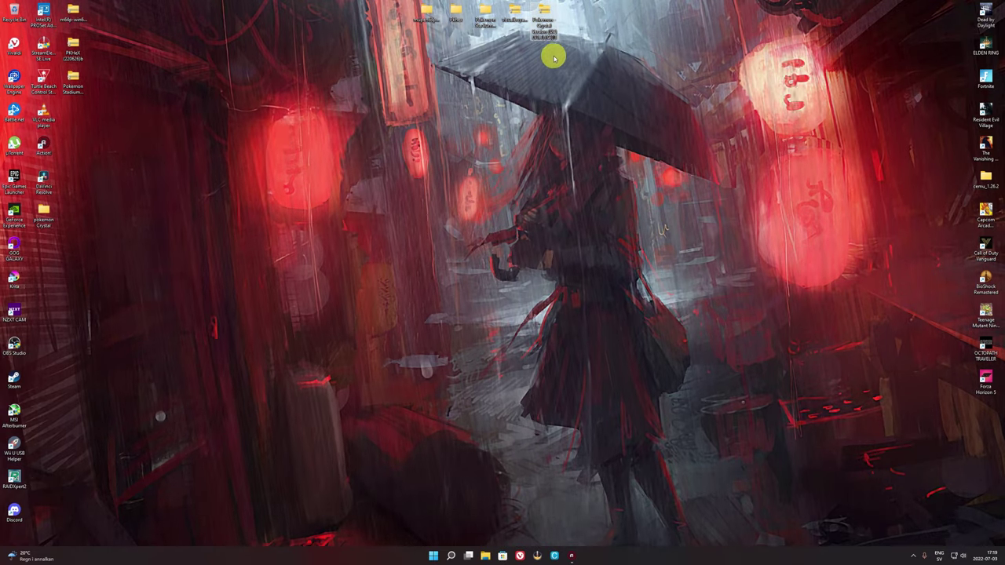
pyautogui.click(514, 12)
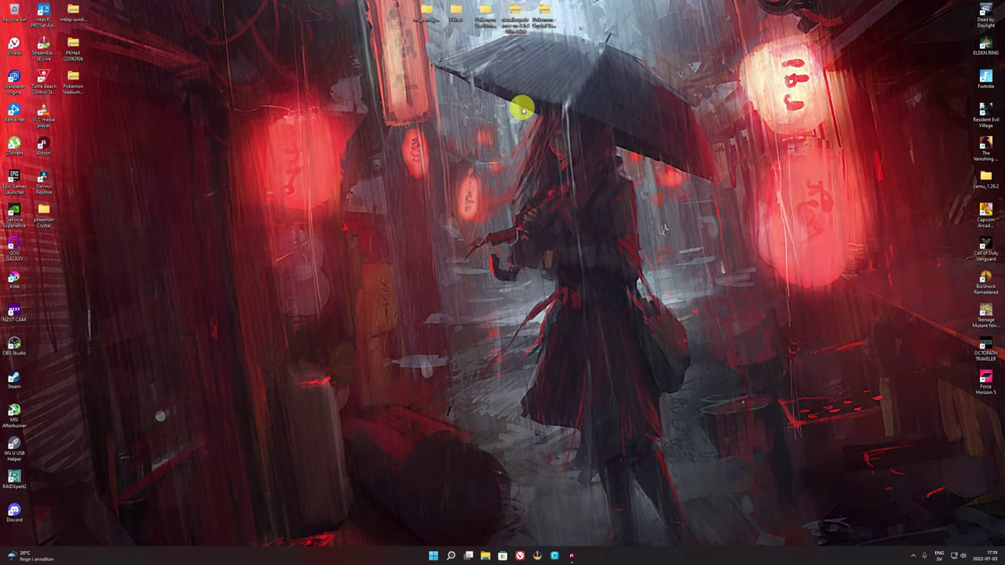
pyautogui.click(542, 18)
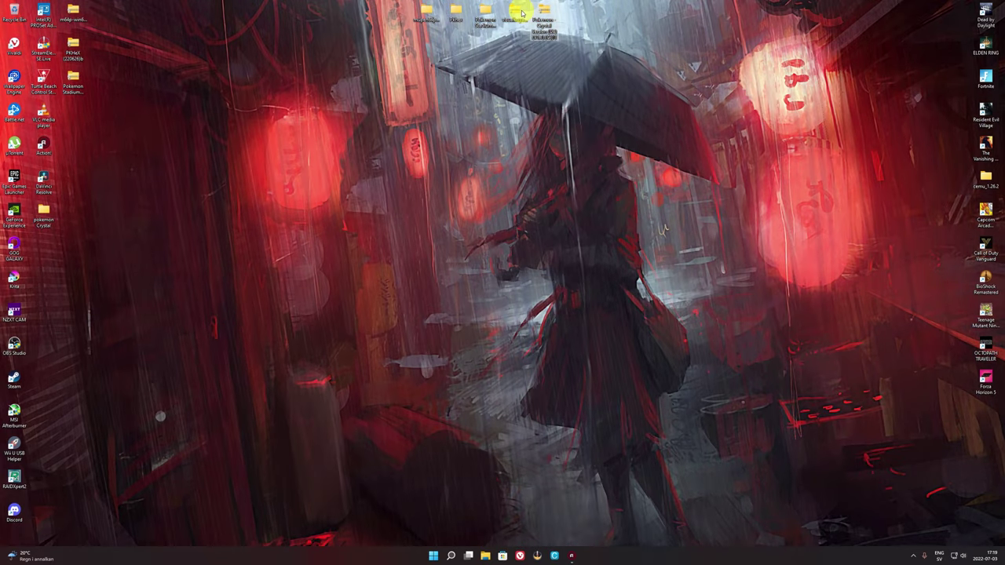
pyautogui.click(515, 16)
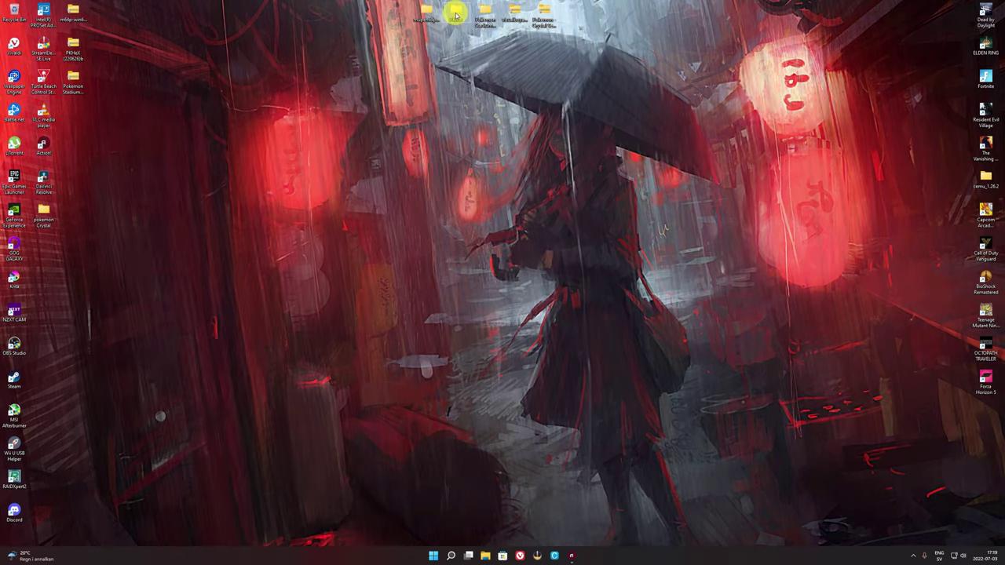
# Step: Launch PKHeX from the Pkhex folder past the SmartScreen warning, create its automatic backup folder, and close the Pkhex folder window
pyautogui.doubleClick(456, 15)
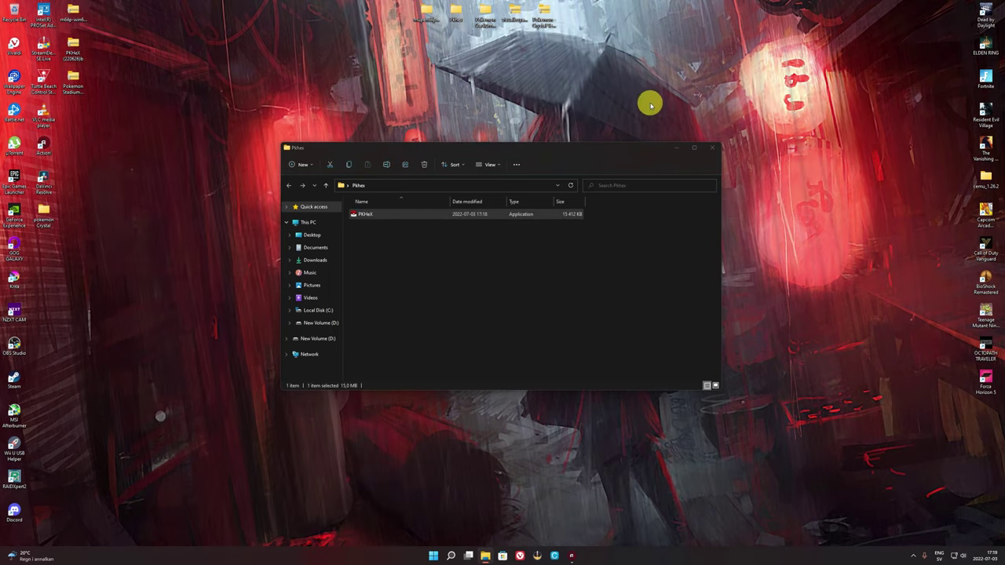
pyautogui.click(418, 221)
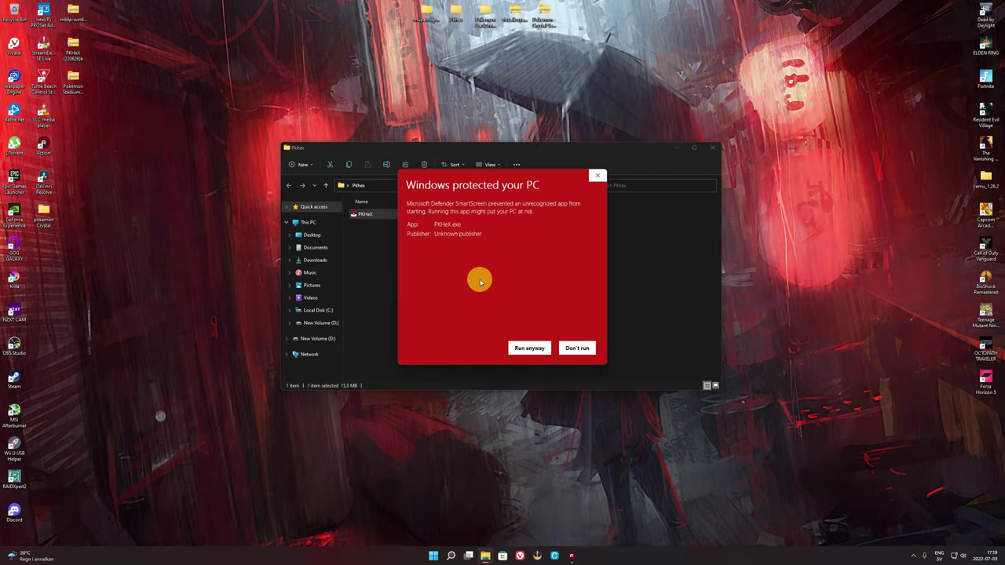
pyautogui.click(523, 347)
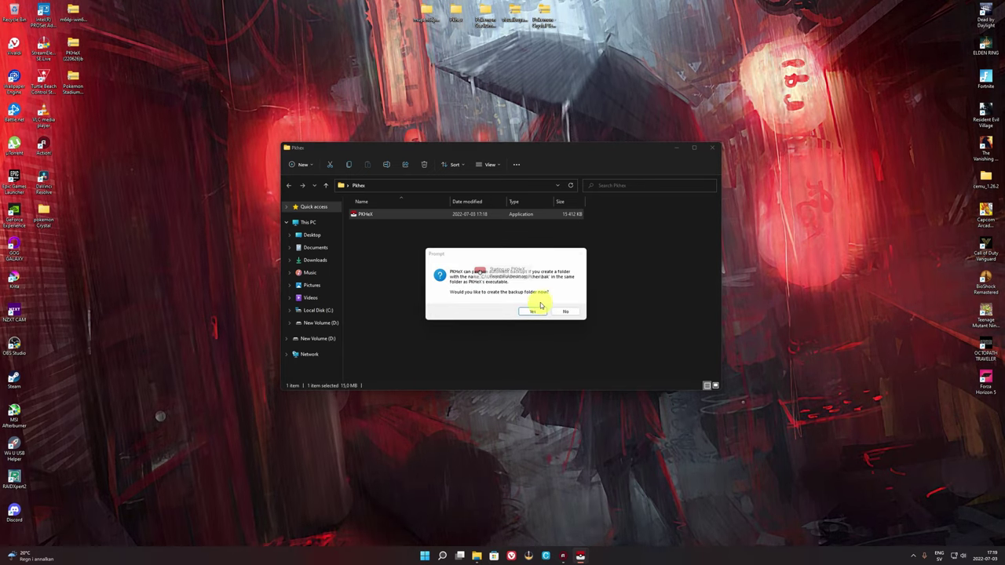
pyautogui.moveTo(511, 252); pyautogui.dragTo(531, 305)
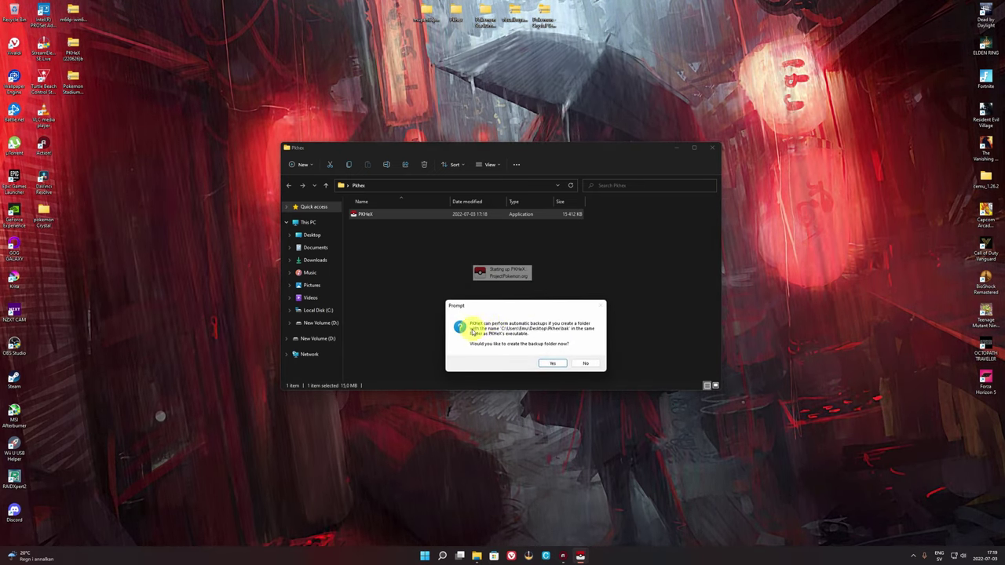
pyautogui.click(555, 365)
pyautogui.click(554, 312)
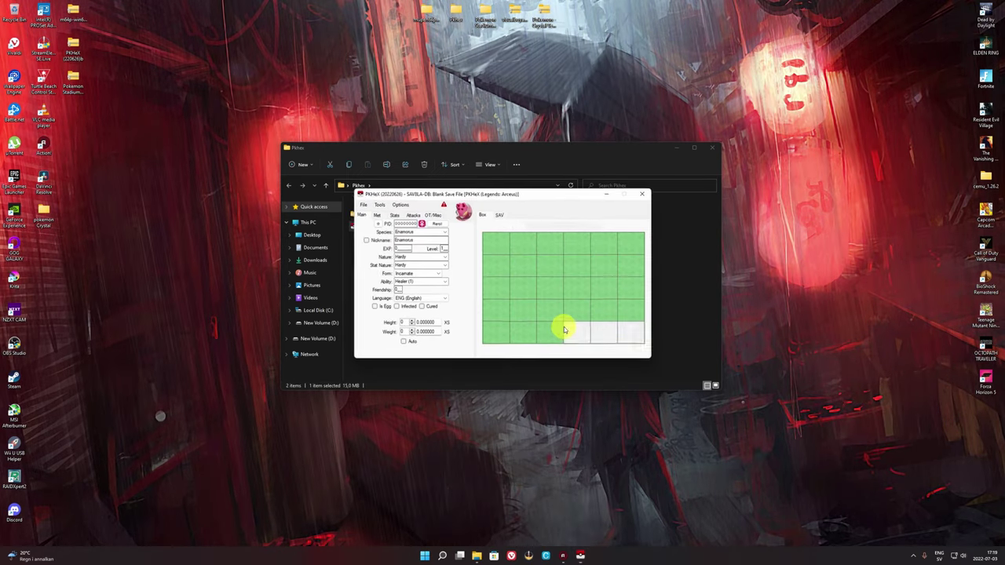
pyautogui.click(712, 149)
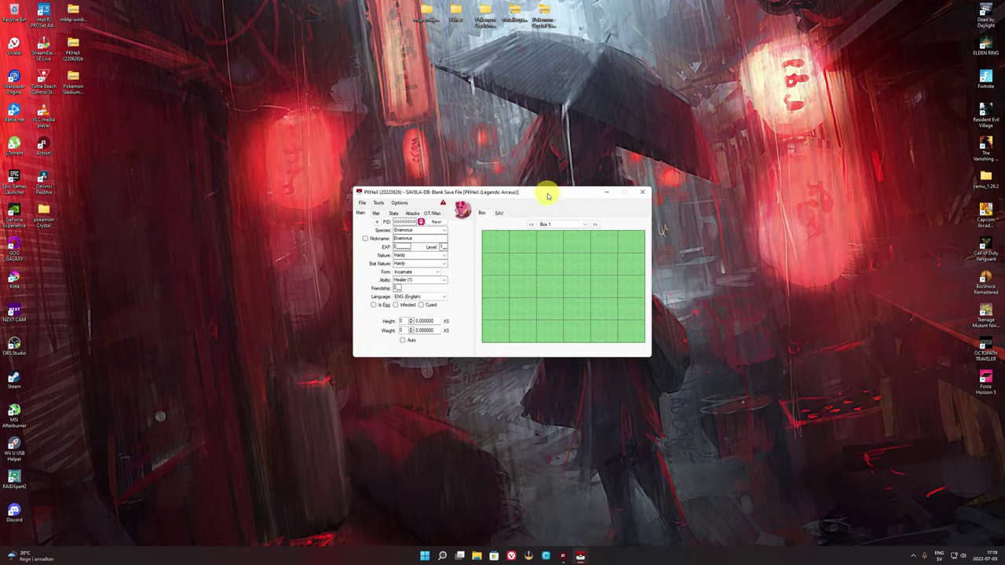
# Step: Load the Pokemon - Crystal Version .sav file from the pokemon Crystal folder into PKHeX, and close that folder
pyautogui.moveTo(547, 196); pyautogui.dragTo(523, 70)
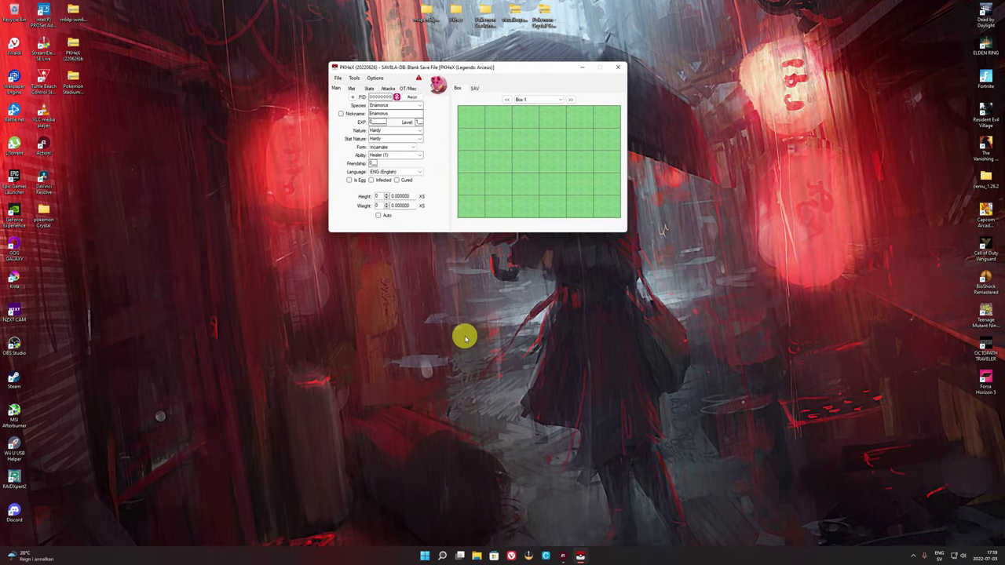
pyautogui.doubleClick(44, 212)
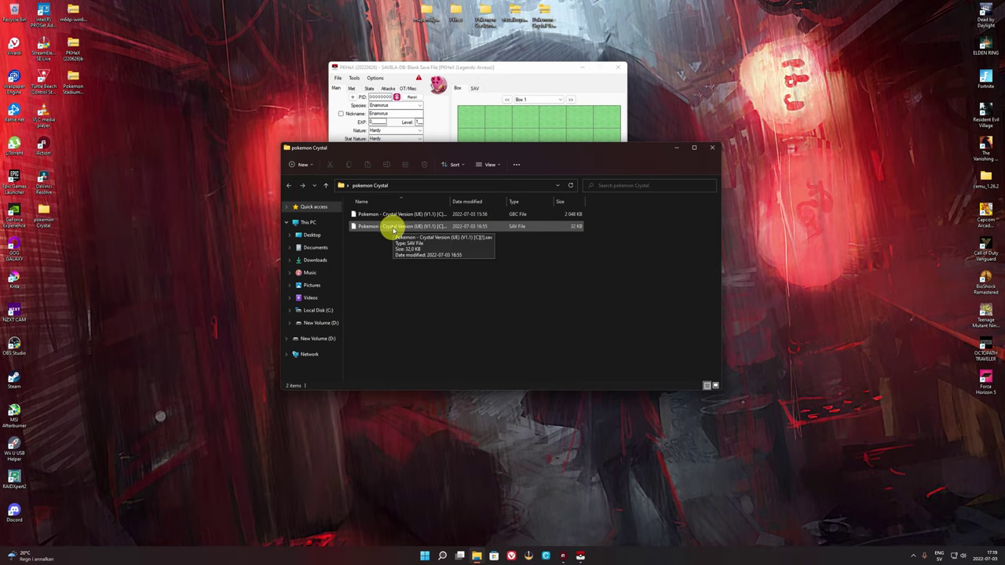
pyautogui.click(635, 57)
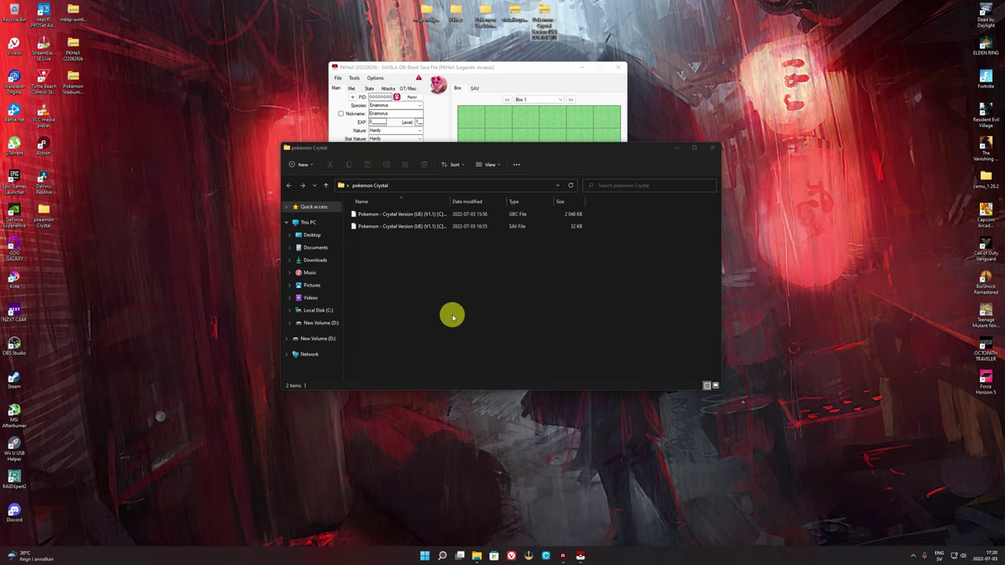
pyautogui.click(385, 226)
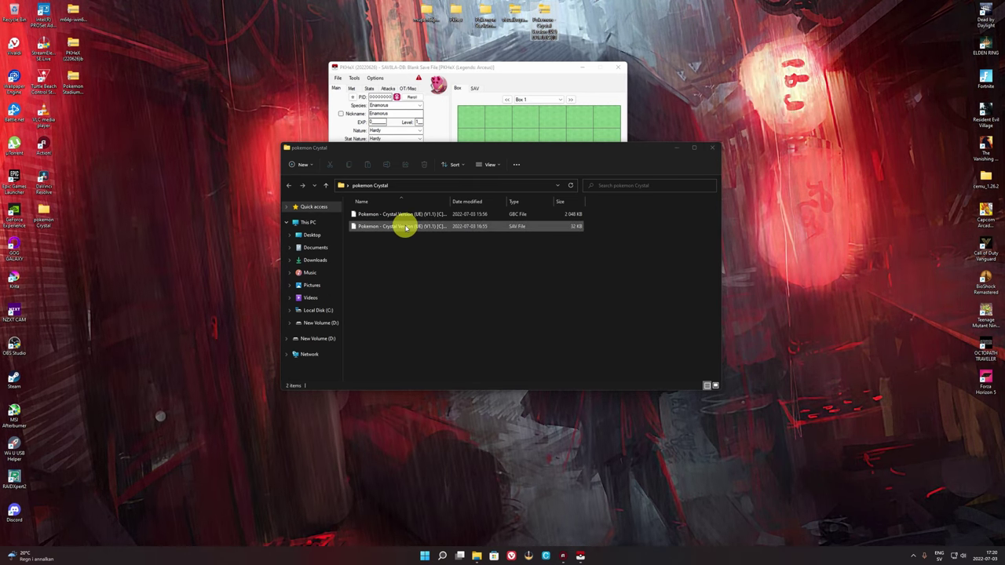
pyautogui.moveTo(397, 226); pyautogui.dragTo(595, 125)
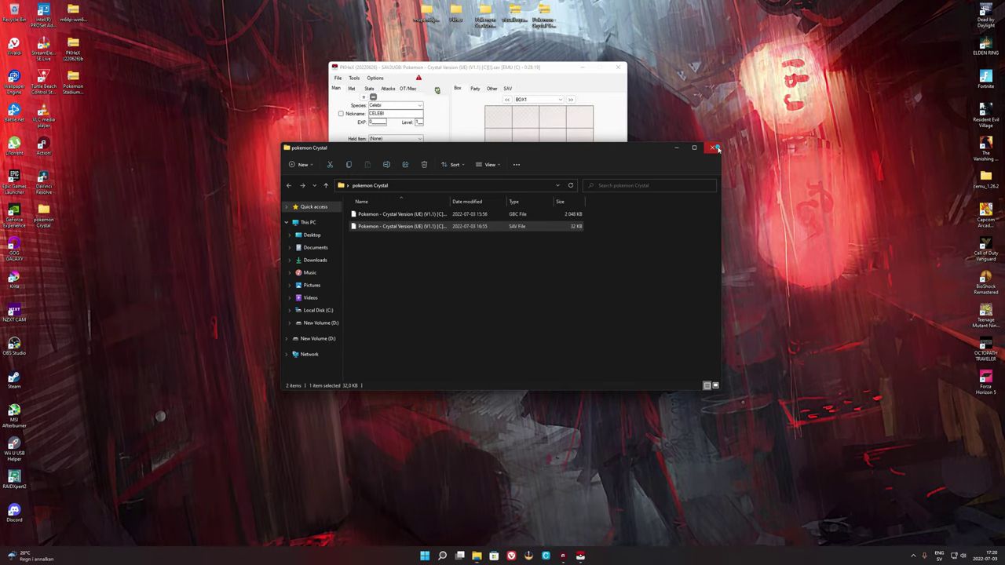
pyautogui.click(712, 148)
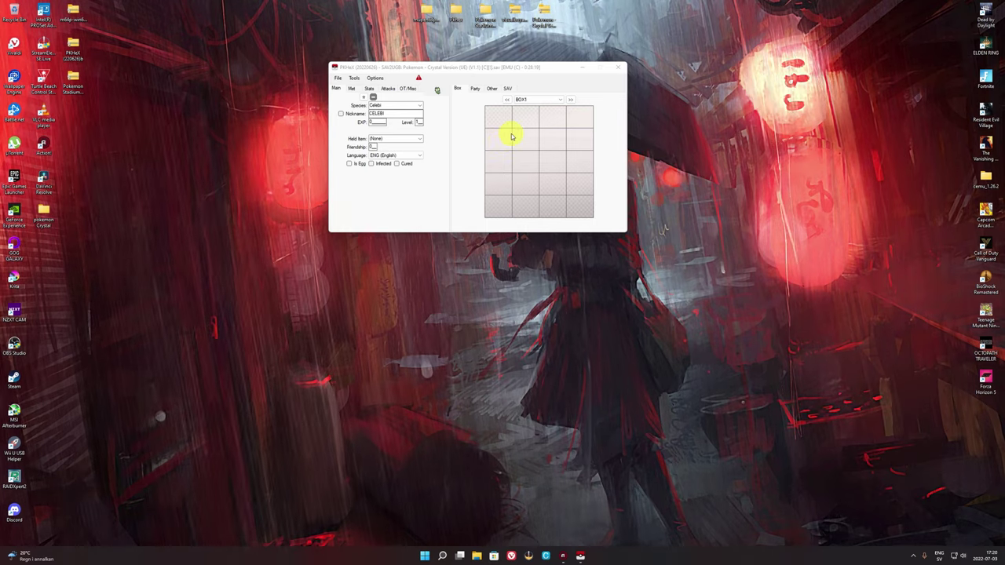
# Step: Load the party's Cyndaquil into the editor and set its level to 100
pyautogui.click(474, 88)
pyautogui.moveTo(506, 111)
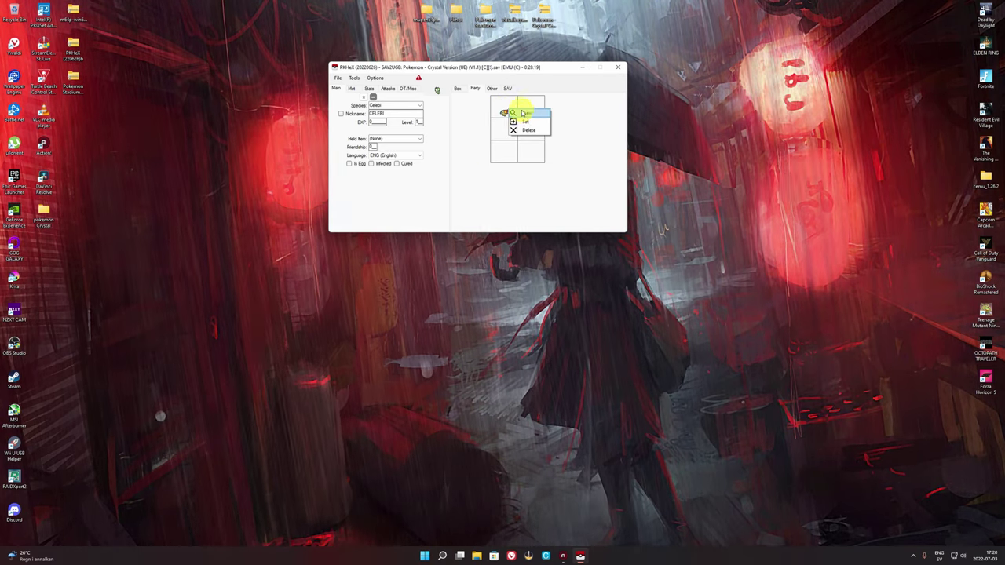
pyautogui.click(477, 161)
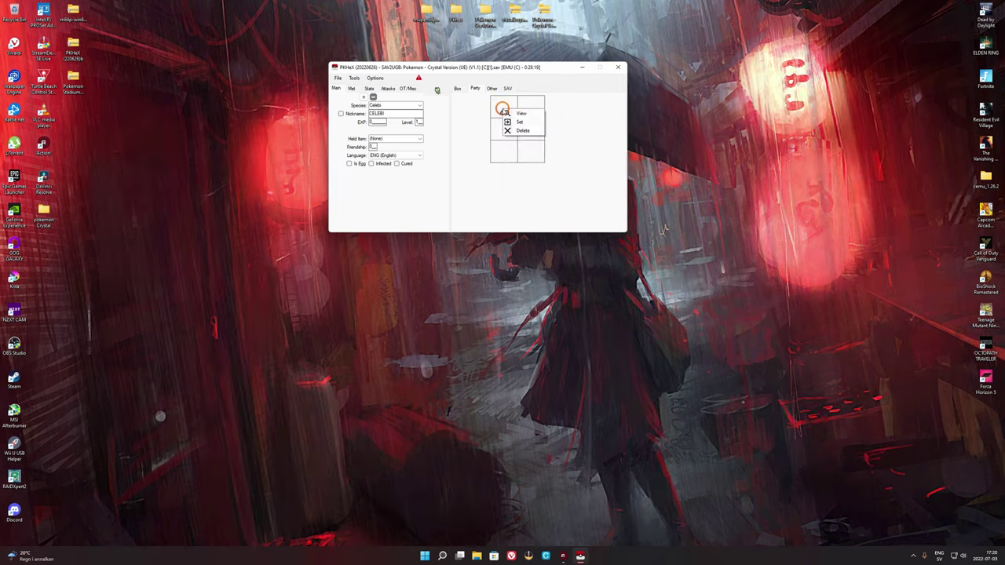
pyautogui.click(520, 113)
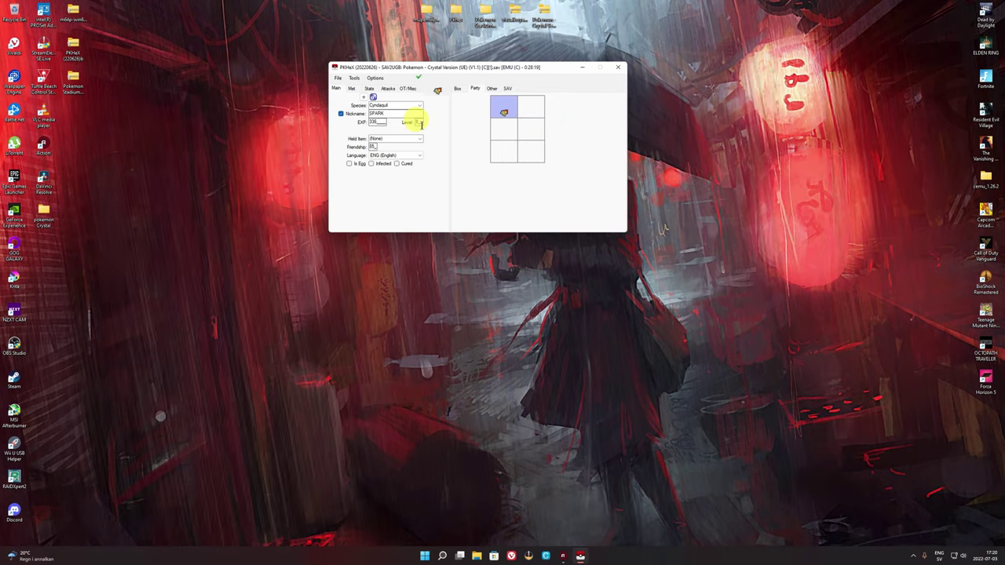
pyautogui.doubleClick(420, 123)
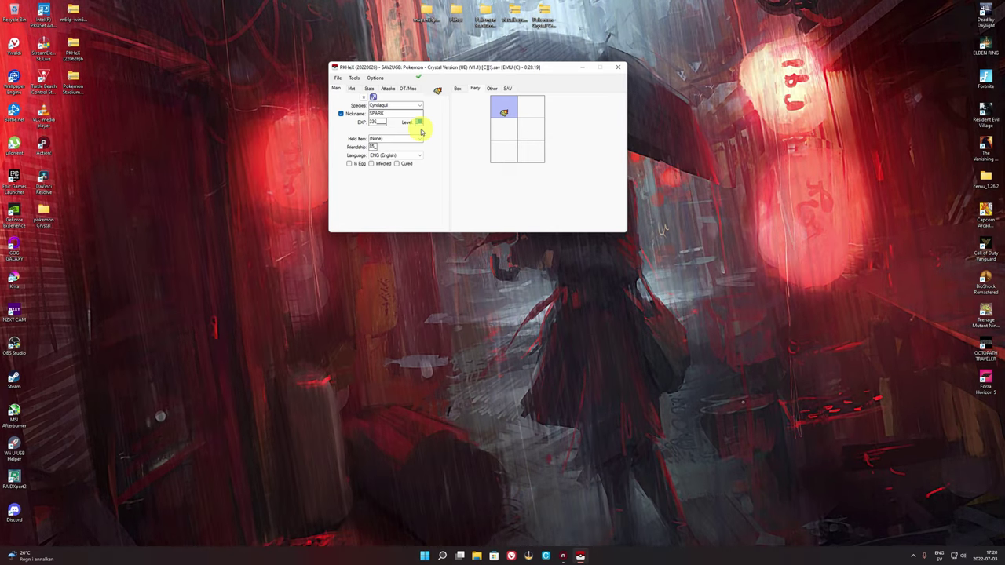
pyautogui.write('100')
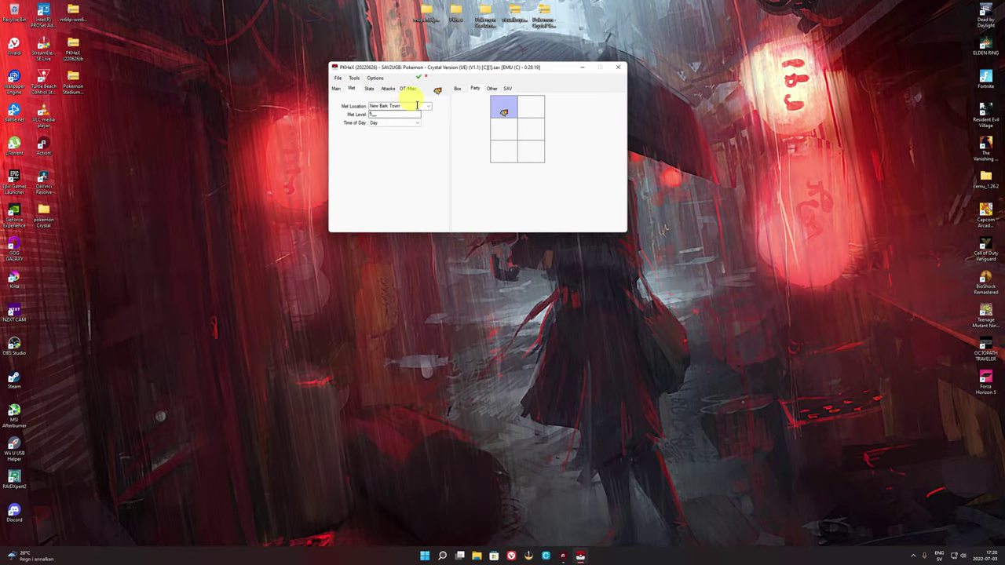
pyautogui.click(410, 123)
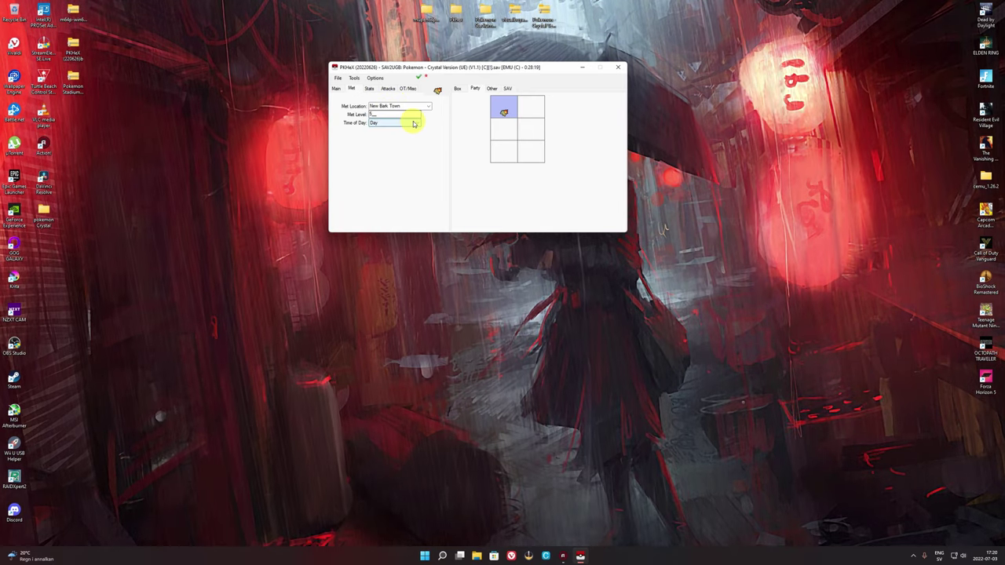
# Step: Set Cyndaquil's Attack, Defense, Special Attack and Speed IVs to 15 each
pyautogui.click(369, 88)
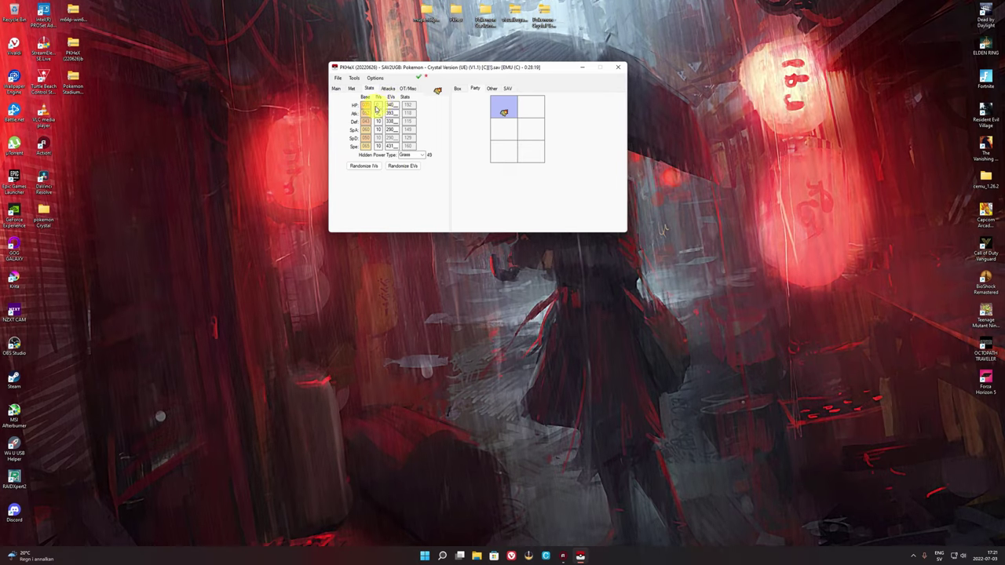
pyautogui.click(379, 113)
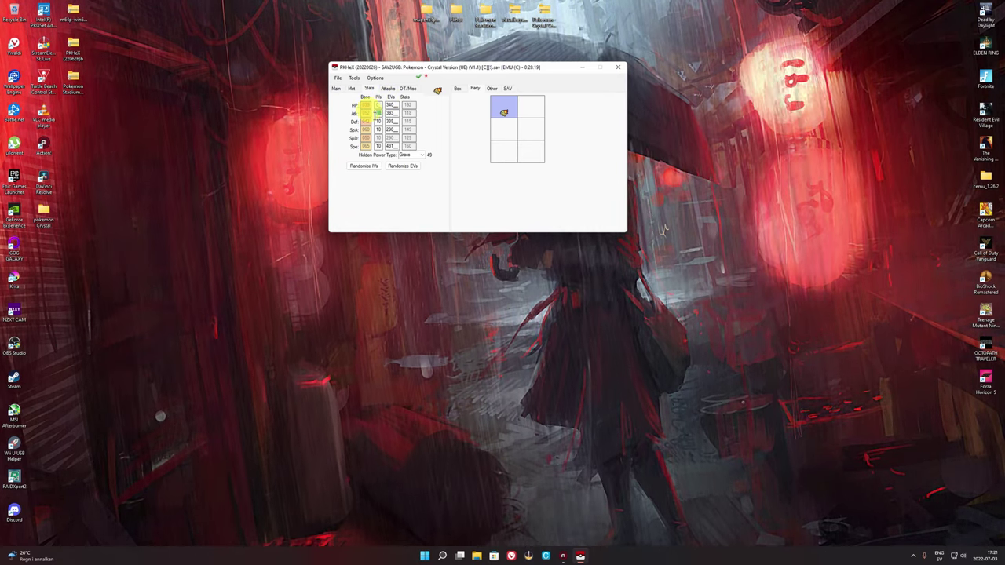
pyautogui.write('15')
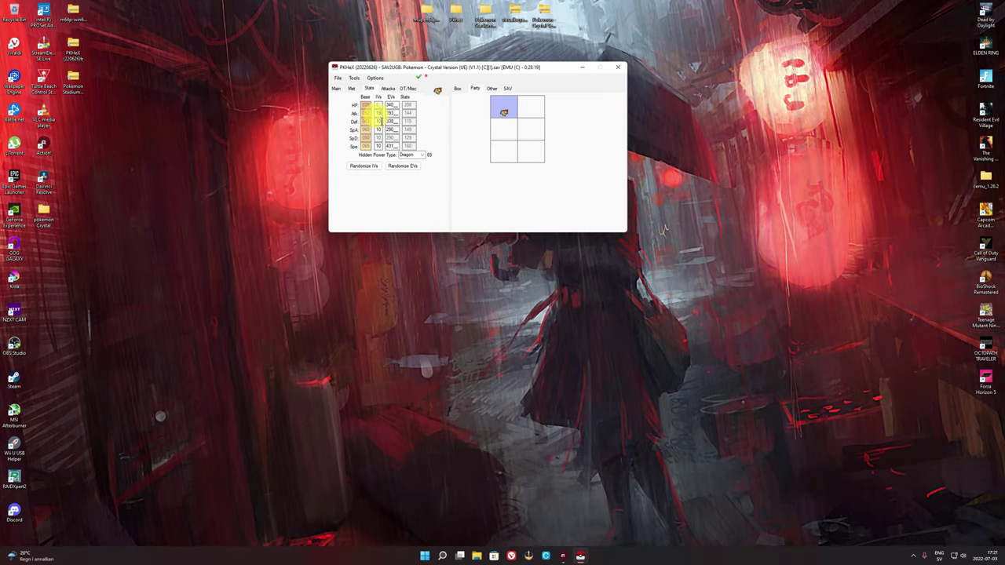
pyautogui.click(379, 123)
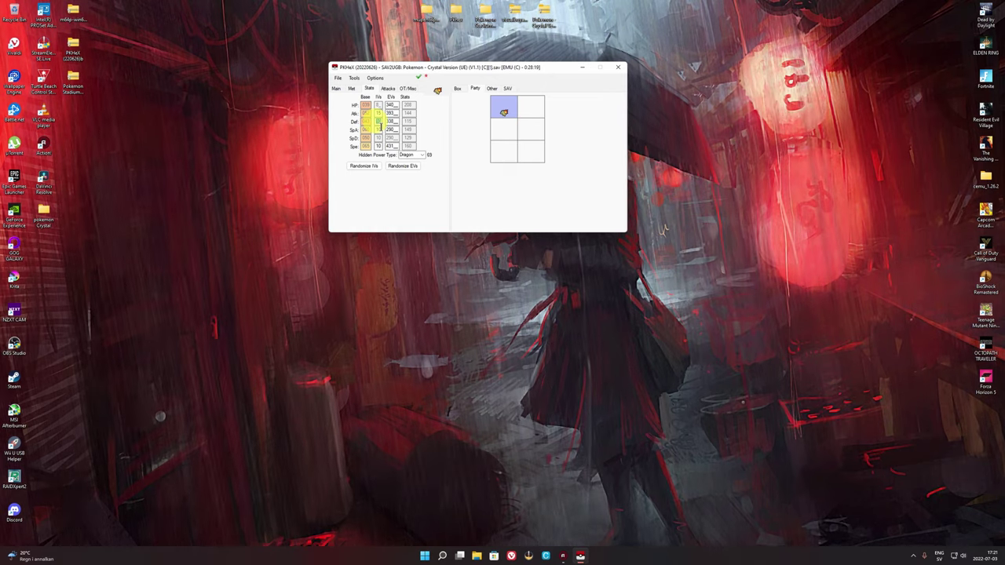
pyautogui.write('15')
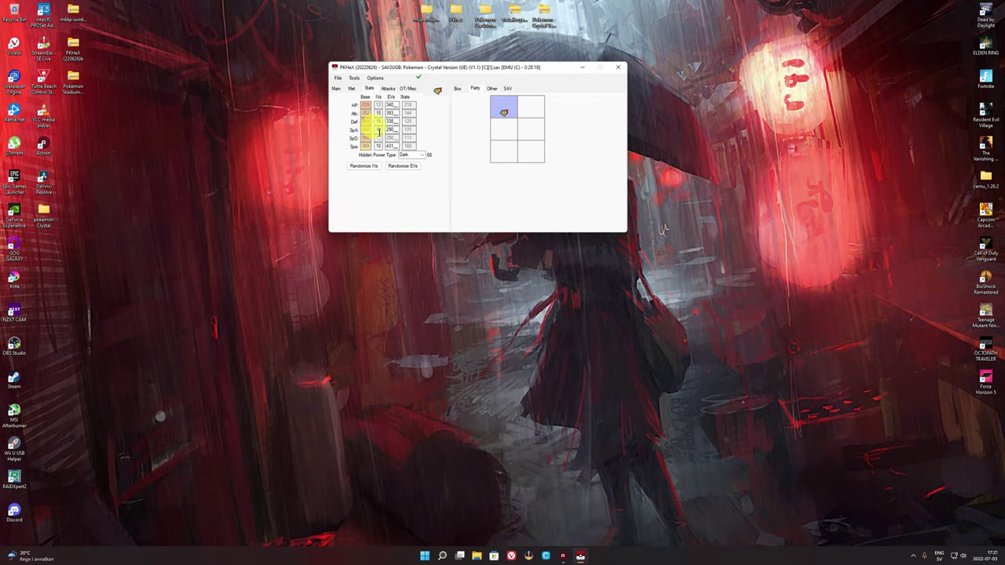
pyautogui.click(379, 130)
pyautogui.write('15')
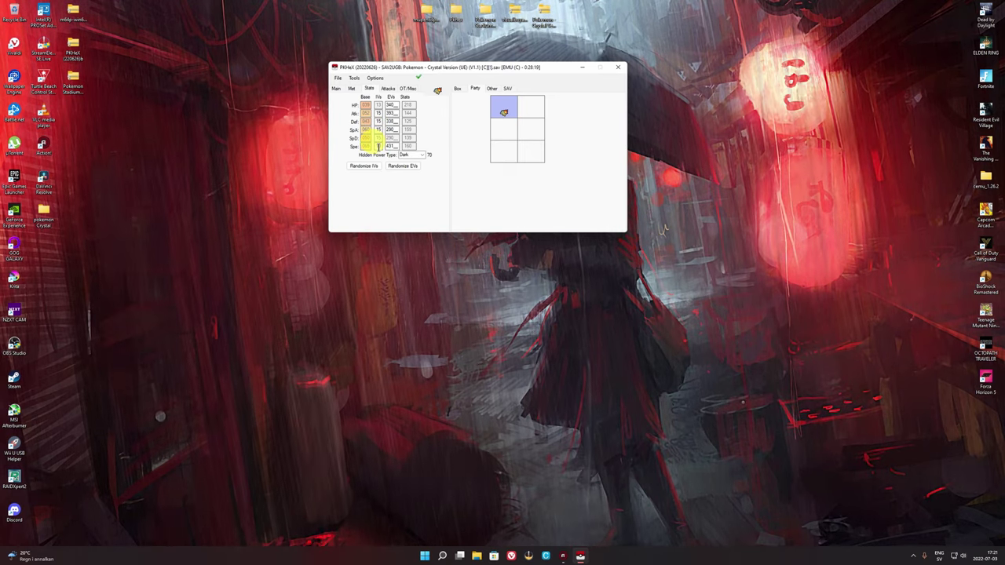
pyautogui.write('15')
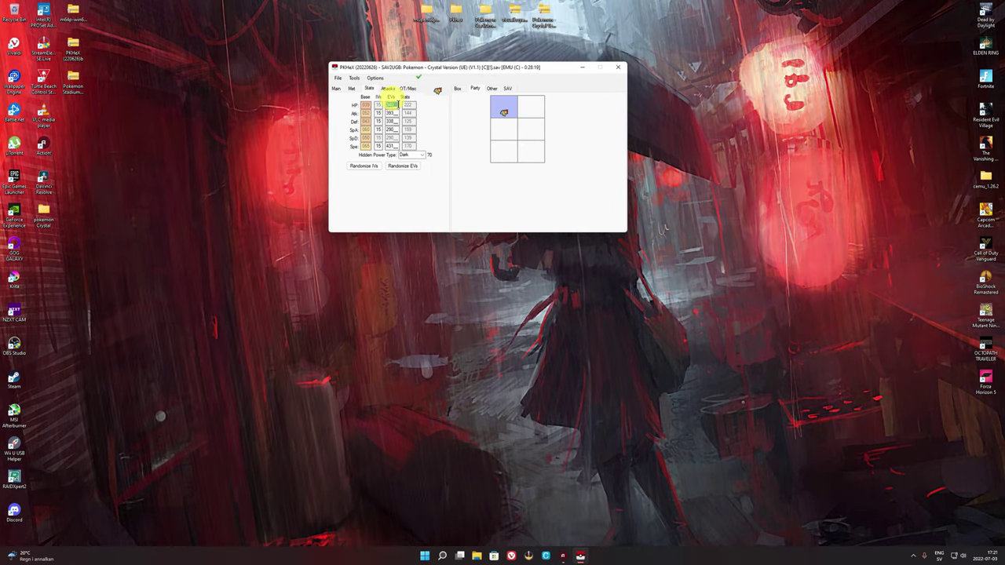
# Step: Set Cyndaquil's HP, Attack, Defense, Special Attack and Speed EVs to 65535 each
pyautogui.write('65535')
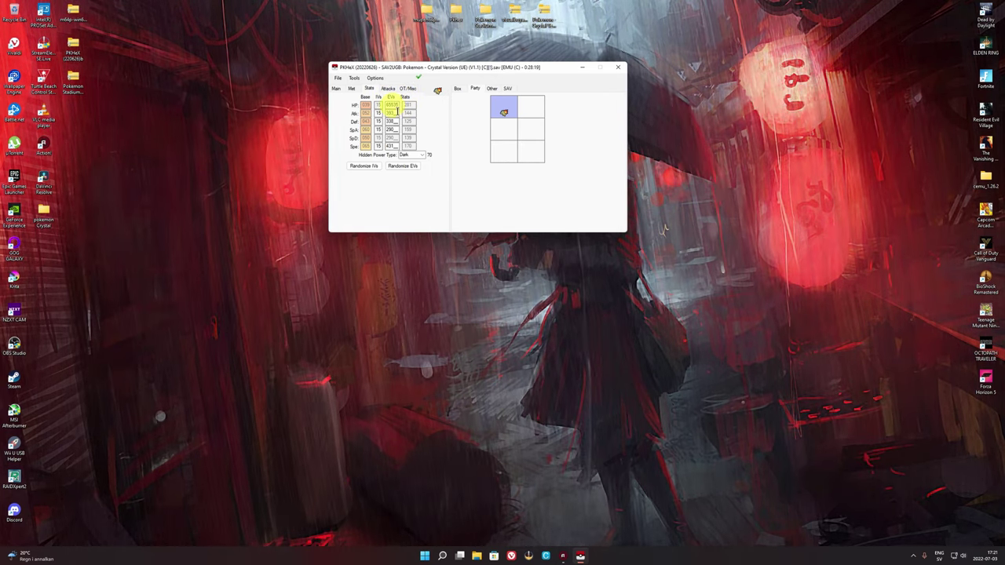
pyautogui.click(394, 113)
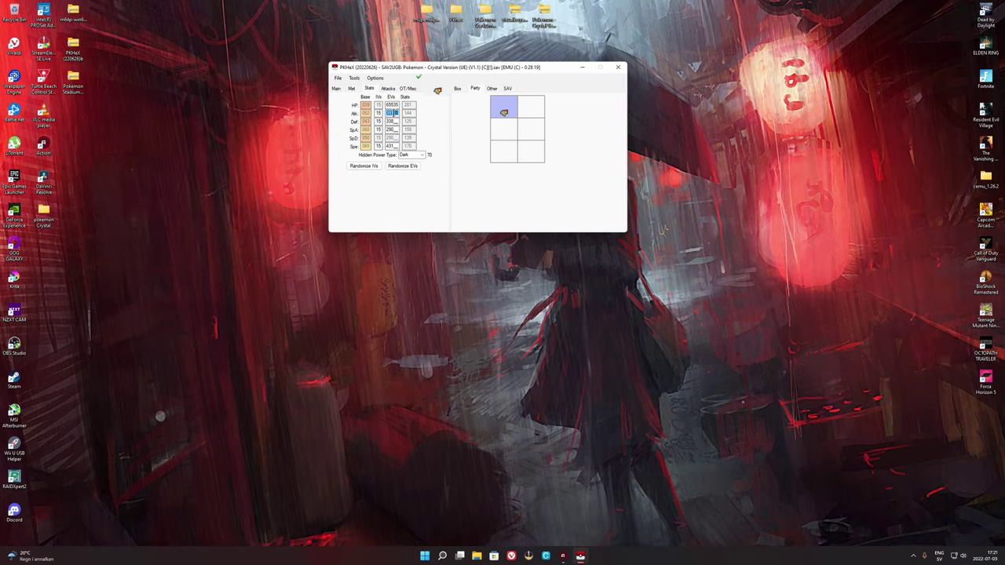
pyautogui.click(395, 120)
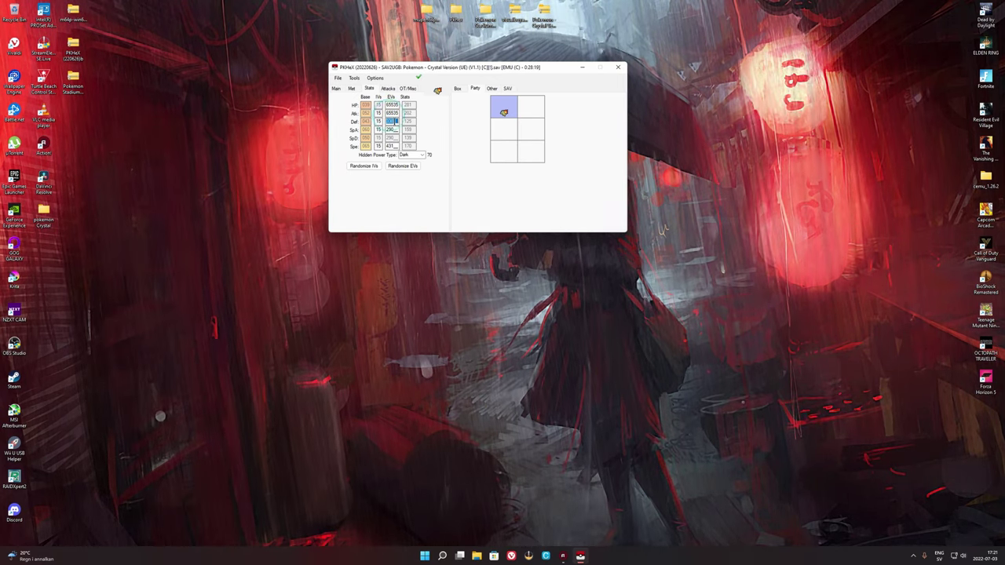
pyautogui.write('65535')
pyautogui.click(393, 129)
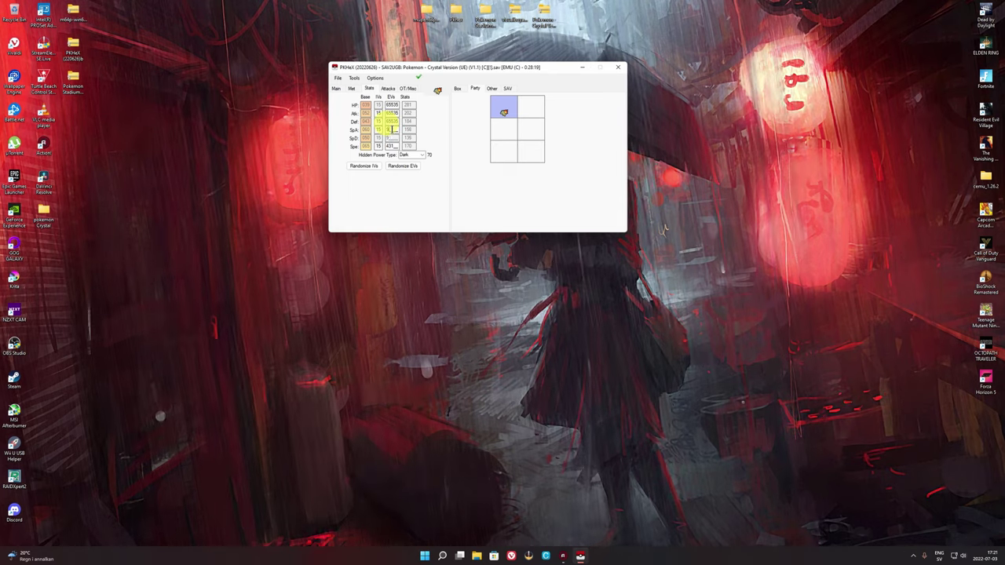
pyautogui.click(395, 138)
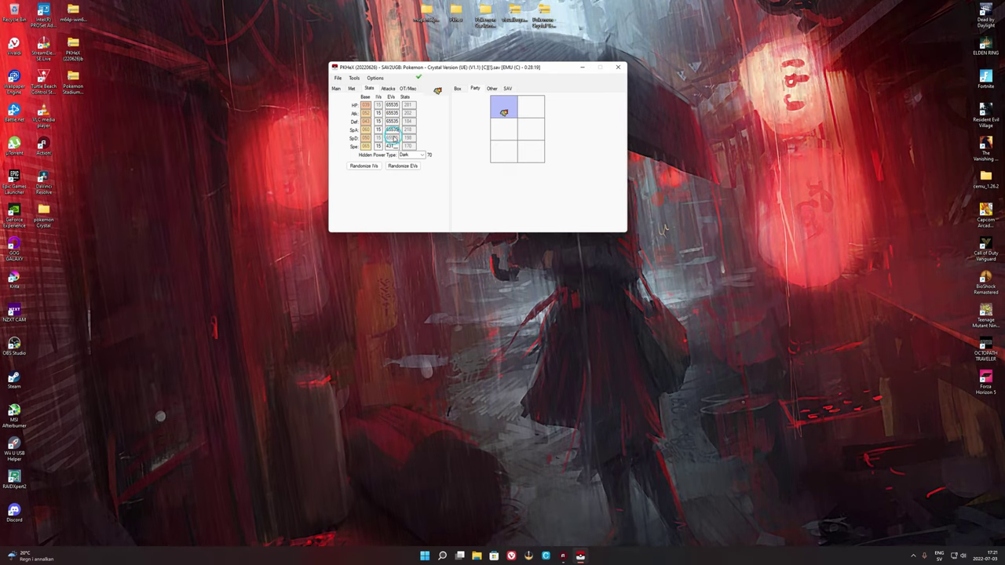
pyautogui.click(392, 146)
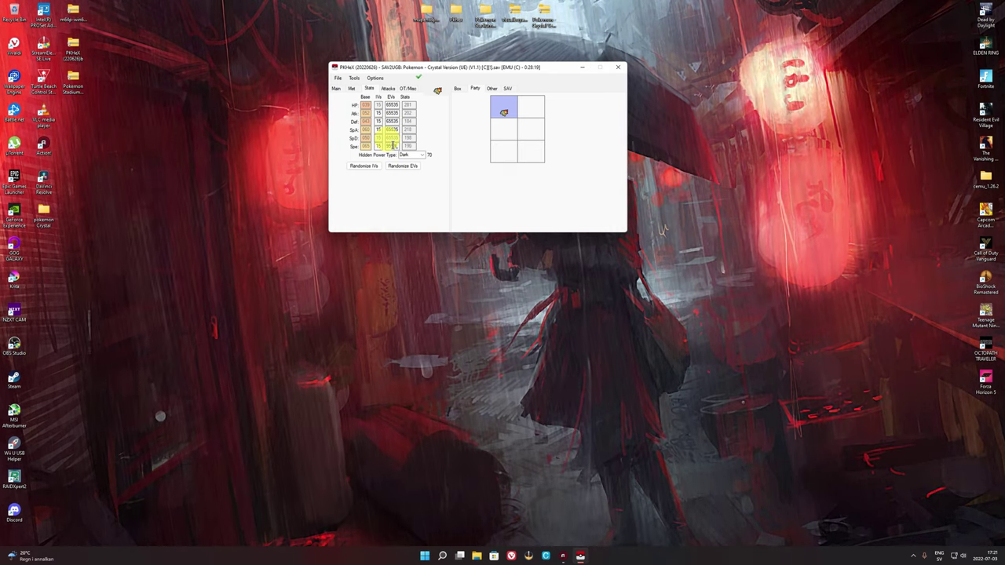
pyautogui.click(394, 167)
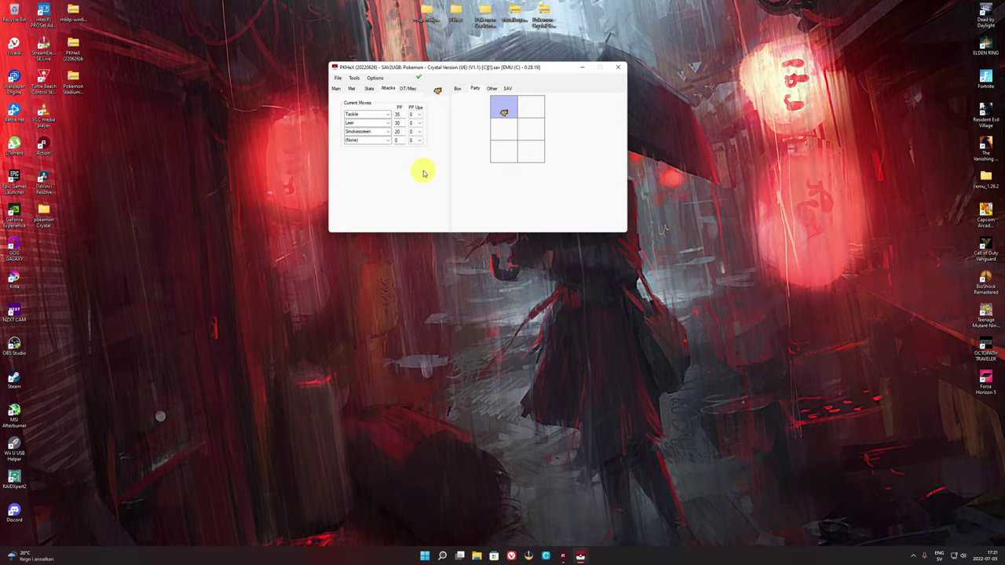
# Step: Look through the available attacks and set Cyndaquil's first move to Hydro Pump
pyautogui.click(386, 114)
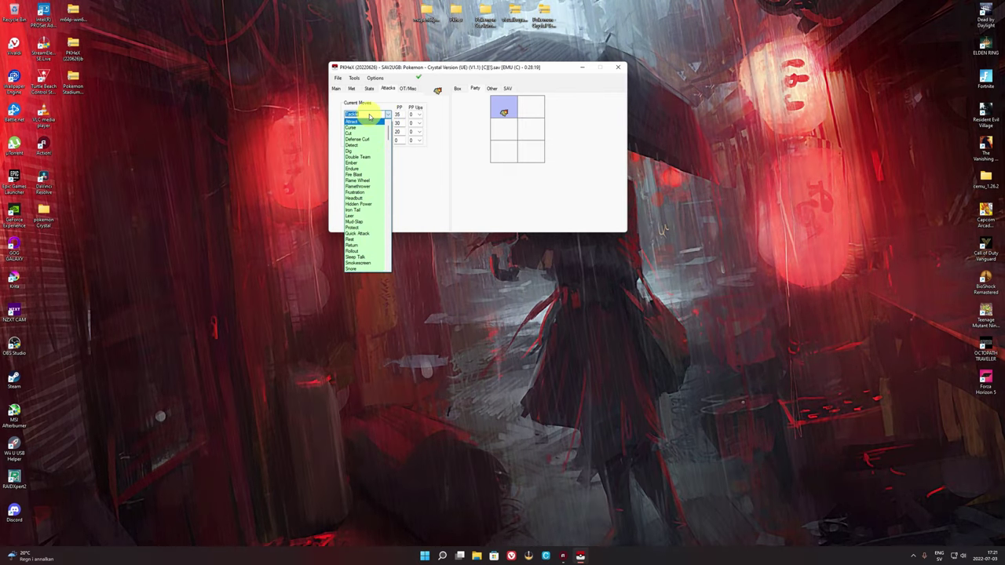
pyautogui.scroll(1, 373, 185)
pyautogui.scroll(-3, 369, 201)
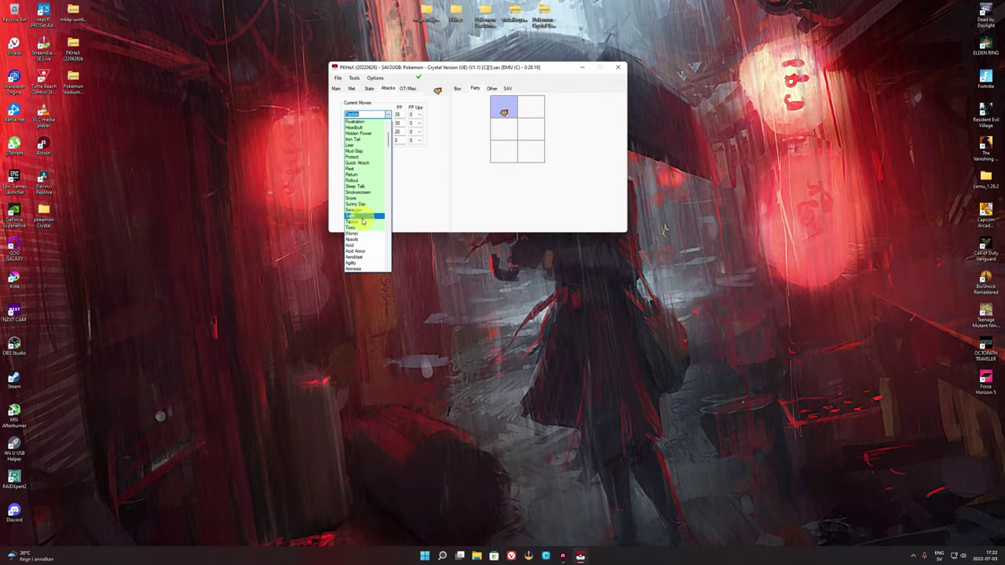
pyautogui.scroll(4, 365, 155)
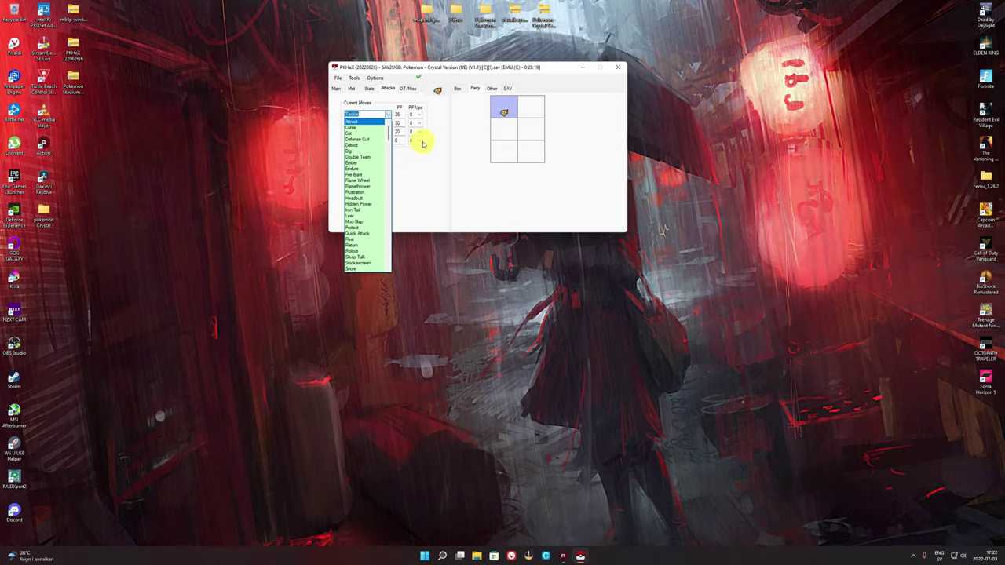
pyautogui.scroll(-7, 354, 189)
pyautogui.scroll(1, 365, 169)
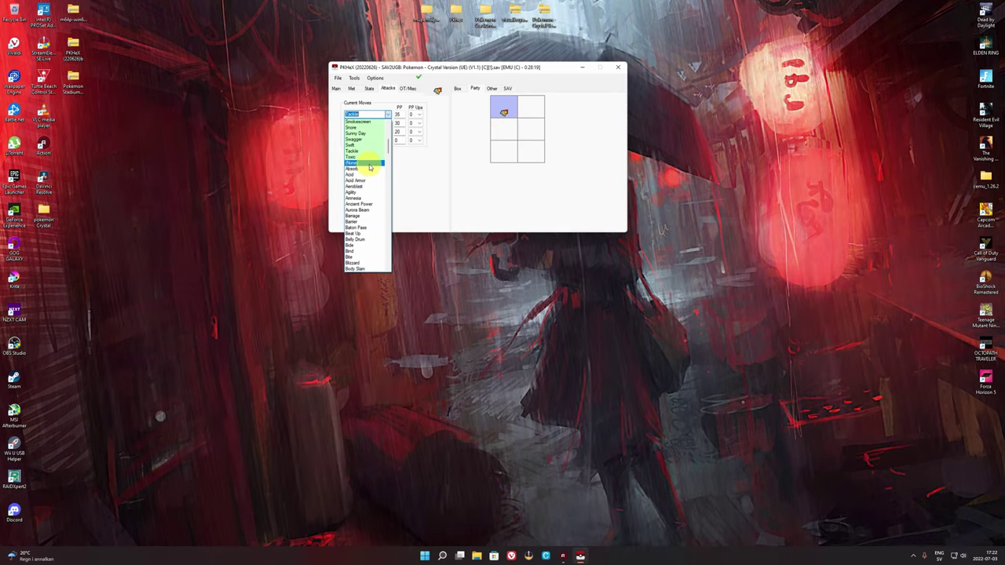
pyautogui.scroll(-2, 373, 171)
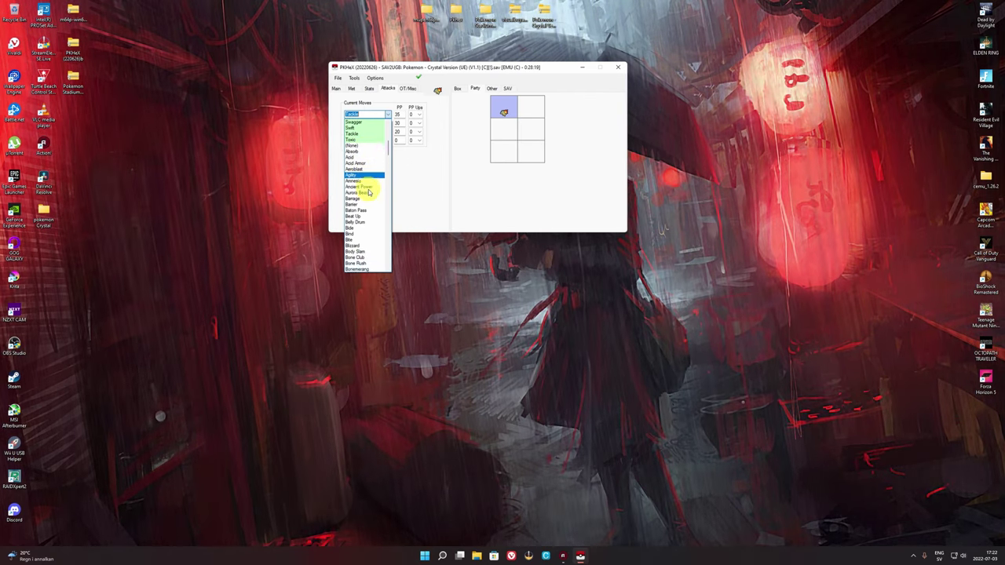
pyautogui.scroll(-2, 367, 193)
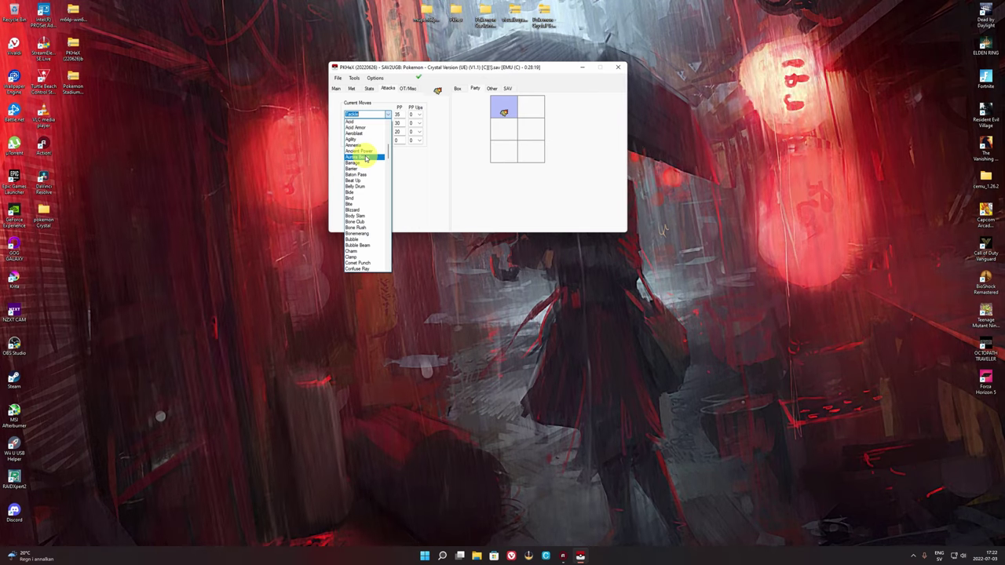
pyautogui.scroll(7, 362, 120)
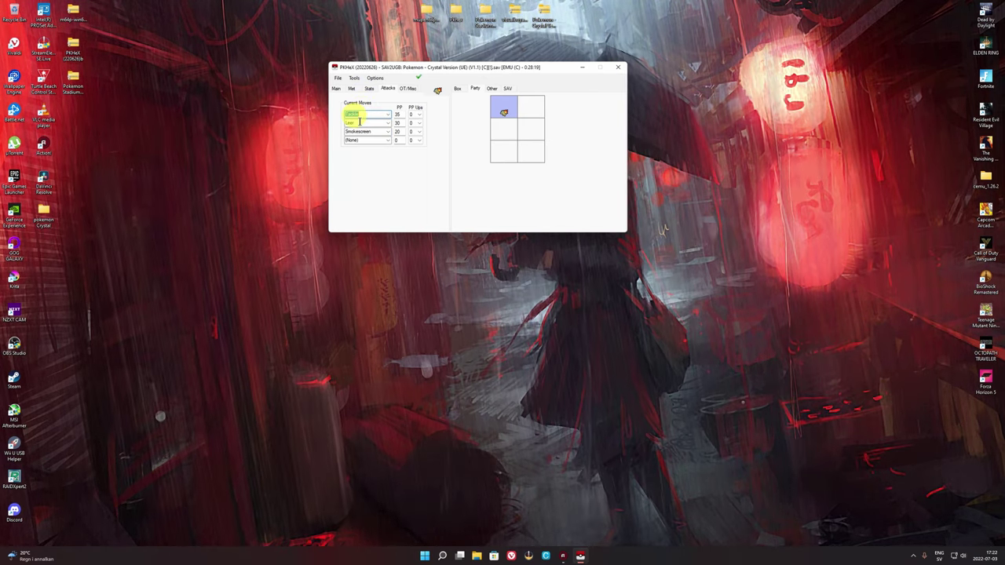
pyautogui.click(359, 121)
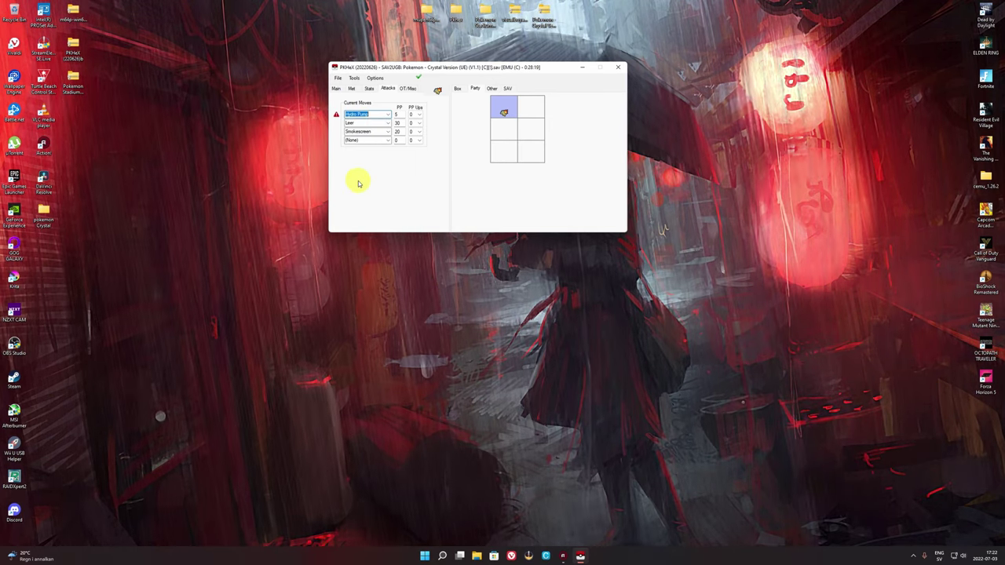
# Step: Set Cyndaquil's second move to Milk Drink in place of Leer
pyautogui.click(362, 123)
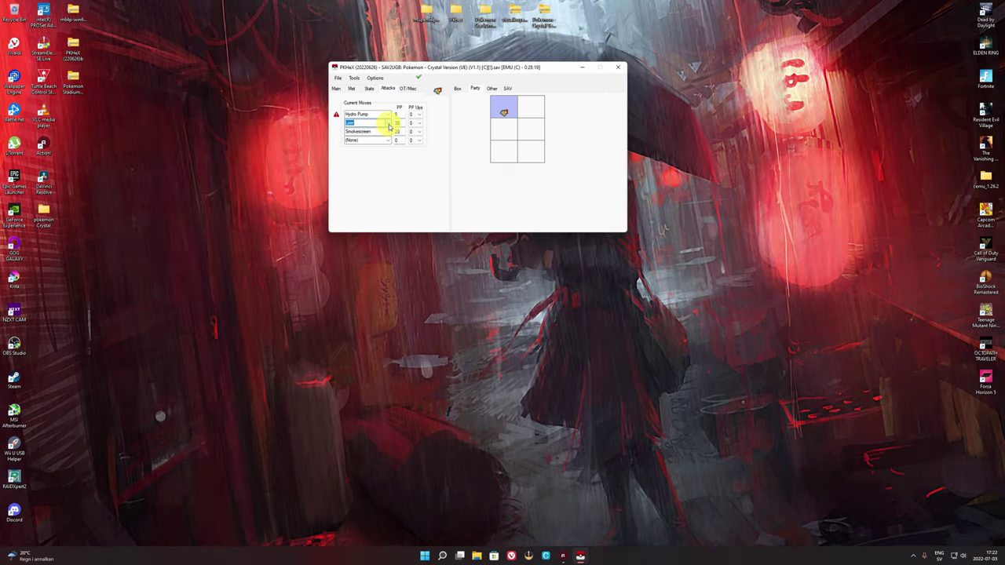
pyautogui.click(388, 123)
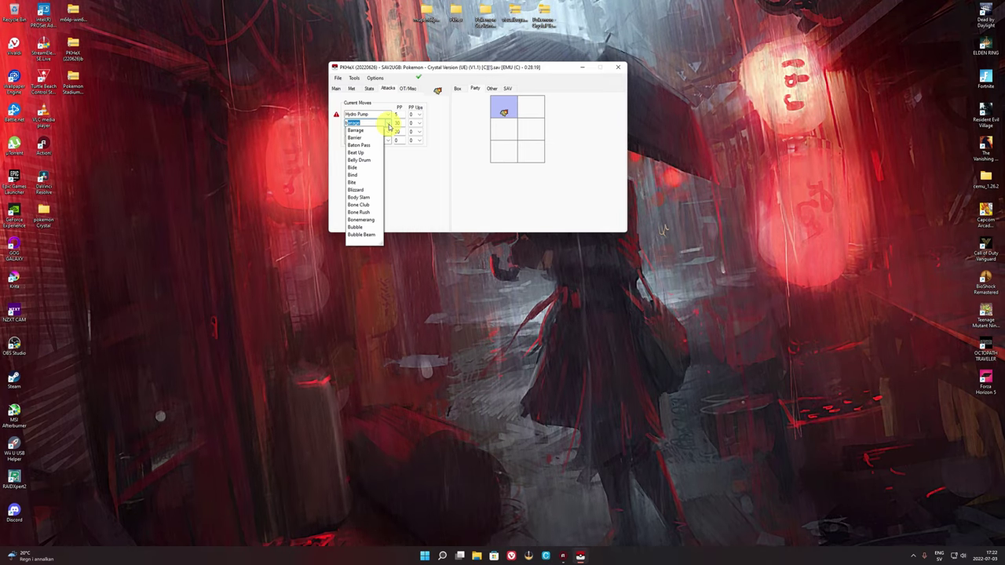
pyautogui.click(385, 126)
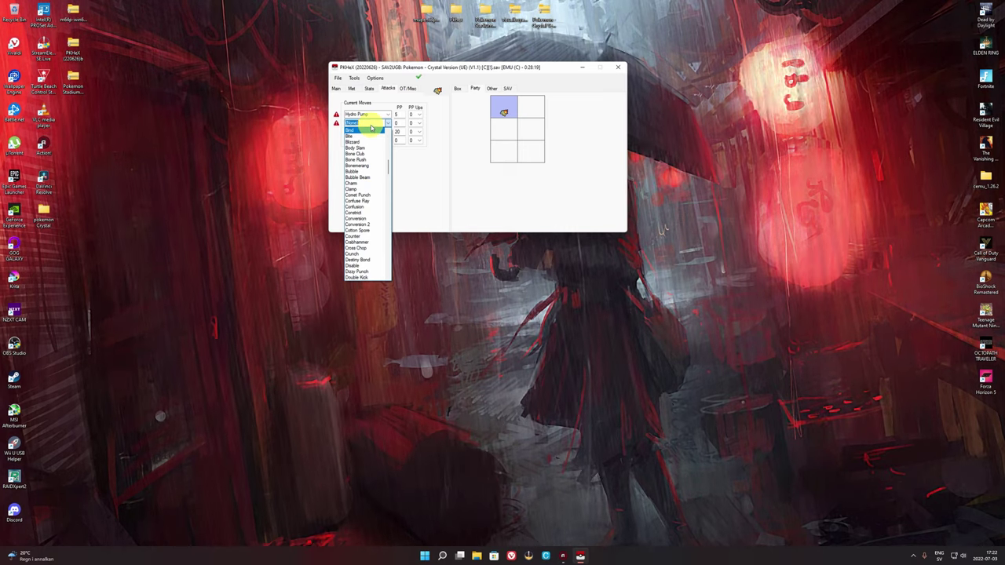
pyautogui.write('mil')
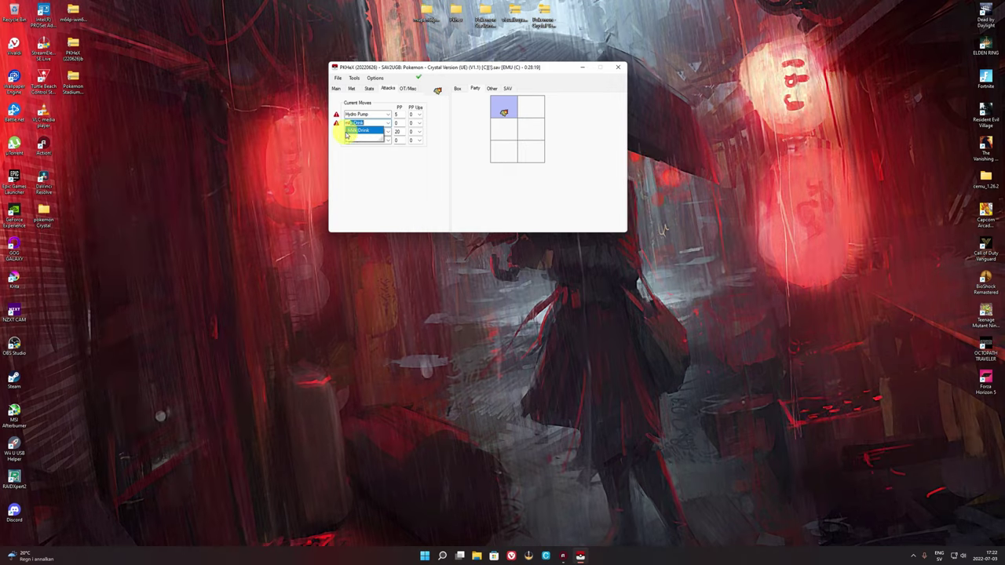
pyautogui.click(346, 134)
# Step: Set Cyndaquil's third move to Spore and its fourth move to Aeroblast
pyautogui.click(369, 132)
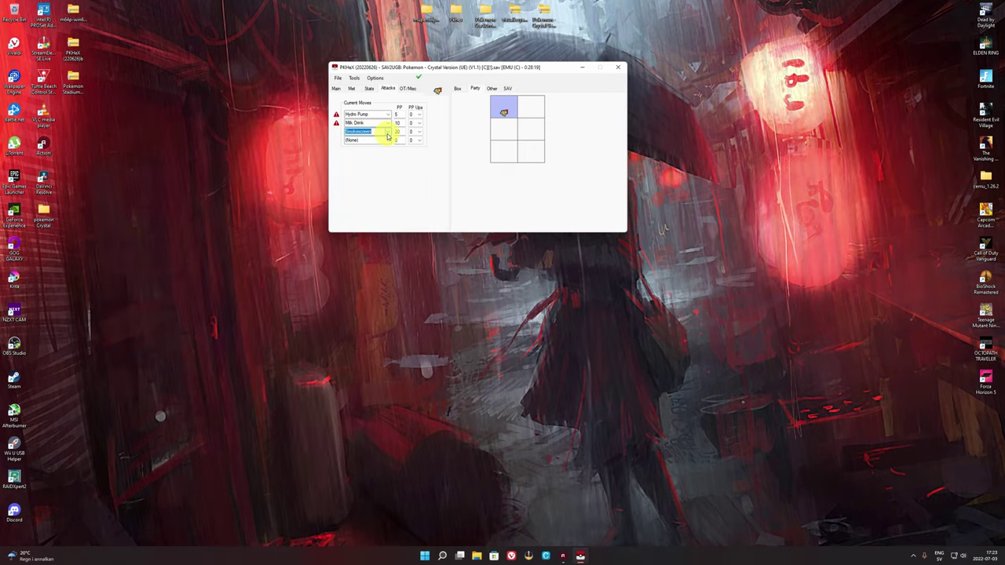
pyautogui.write('o')
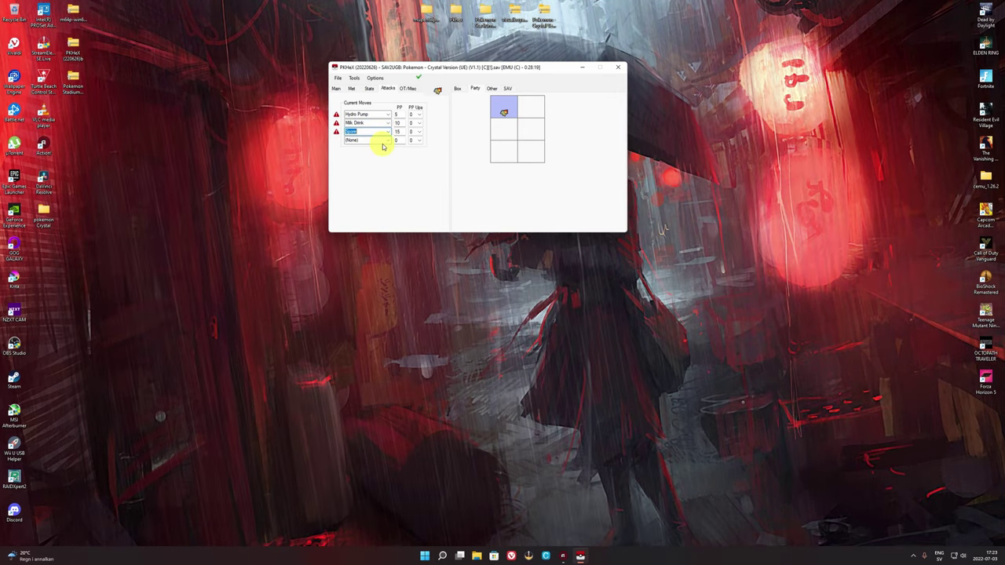
pyautogui.click(387, 140)
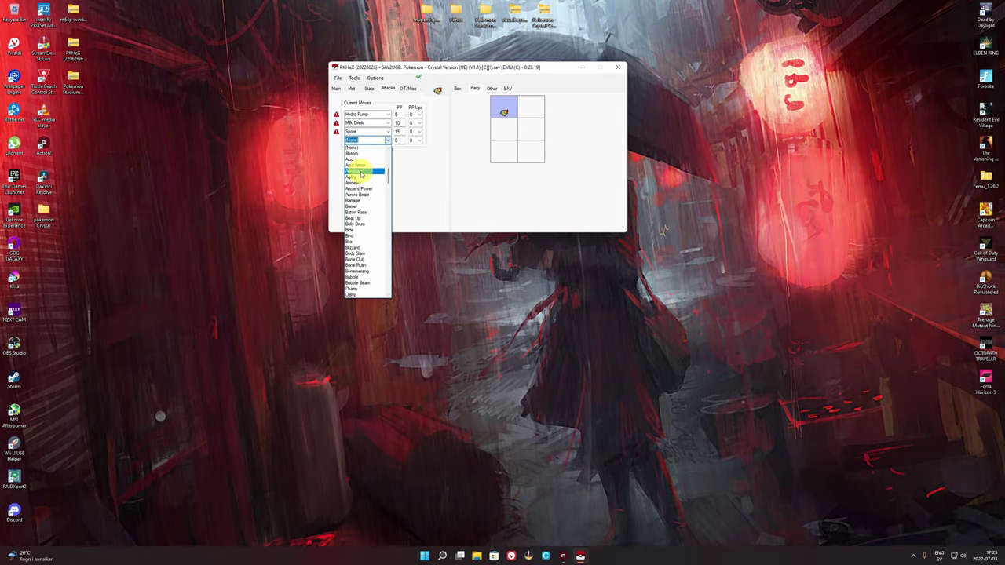
pyautogui.click(360, 171)
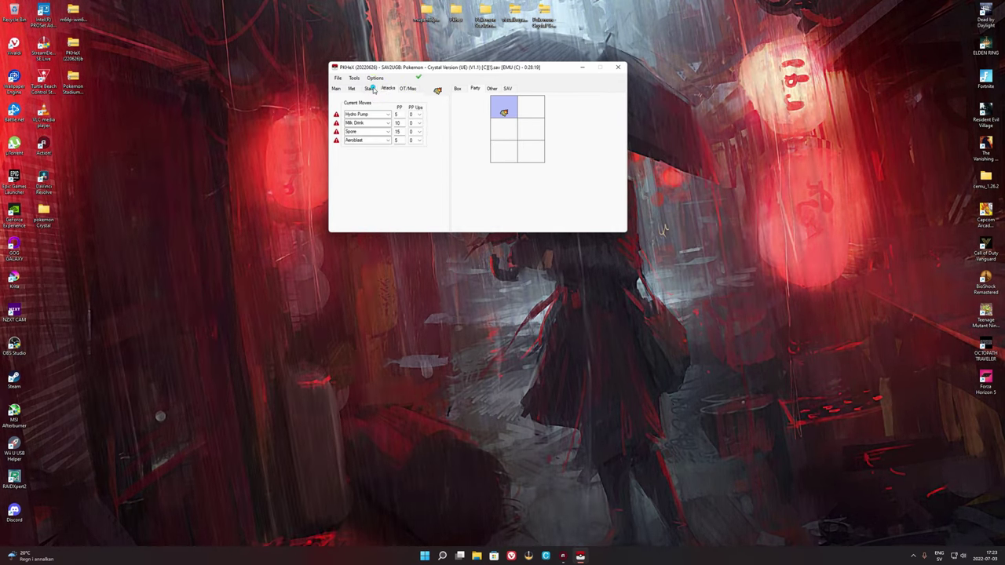
# Step: Return to Cyndaquil's main data and write the edited Cyndaquil back into the first party slot
pyautogui.click(336, 88)
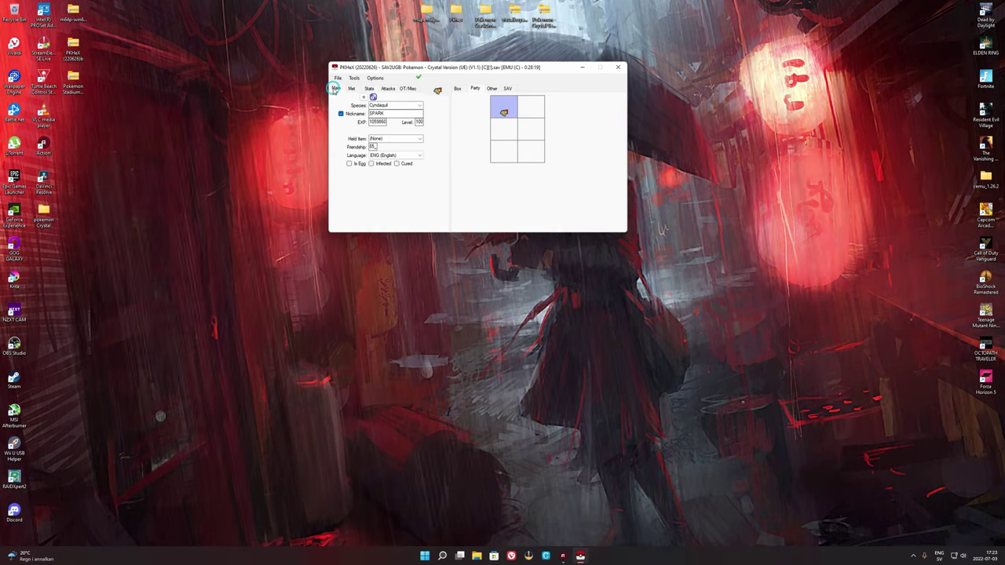
pyautogui.moveTo(503, 110)
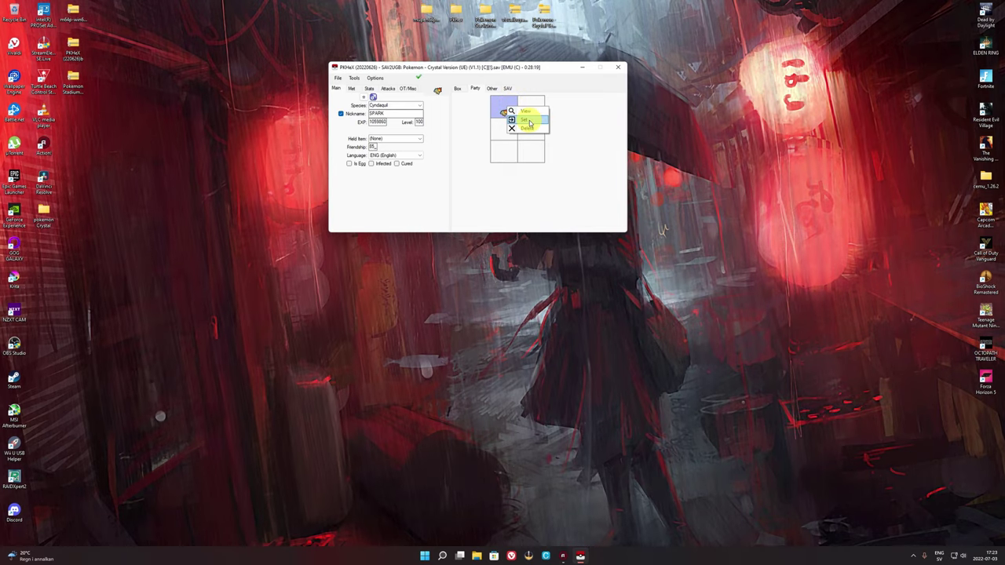
pyautogui.click(529, 121)
pyautogui.moveTo(502, 107)
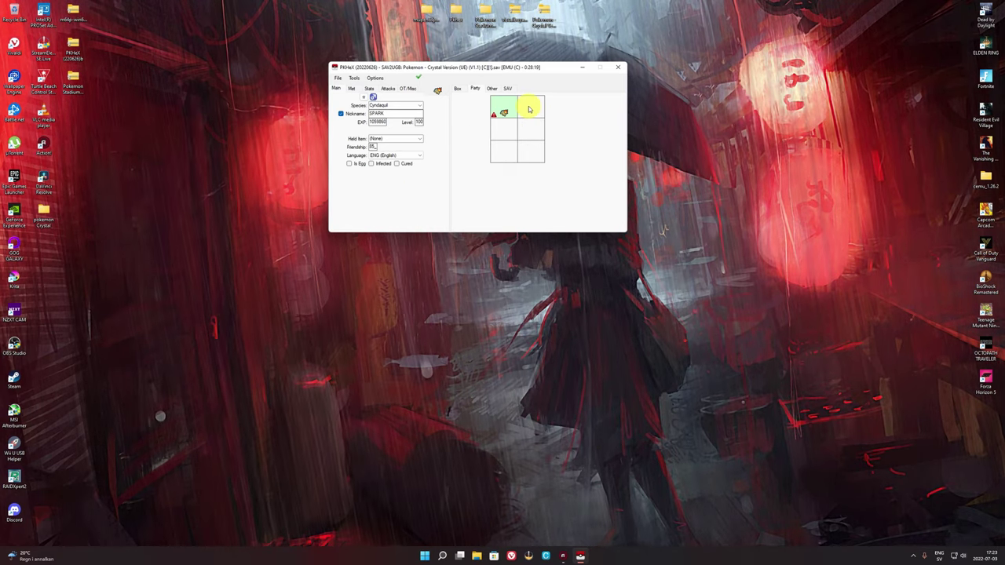
# Step: Change the edited Pokemon's species to Entei and store it in the second party slot
pyautogui.click(350, 88)
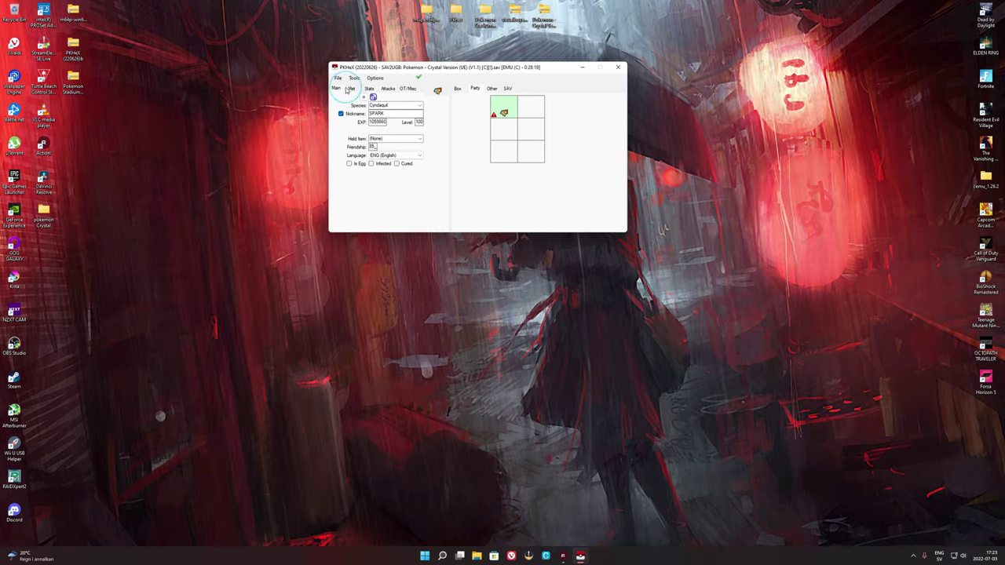
pyautogui.click(392, 106)
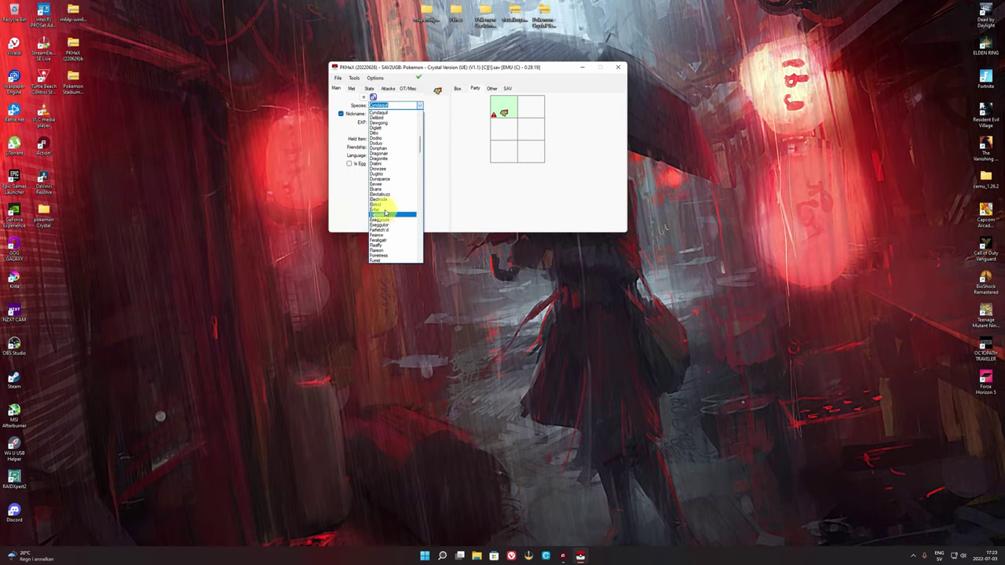
pyautogui.click(385, 213)
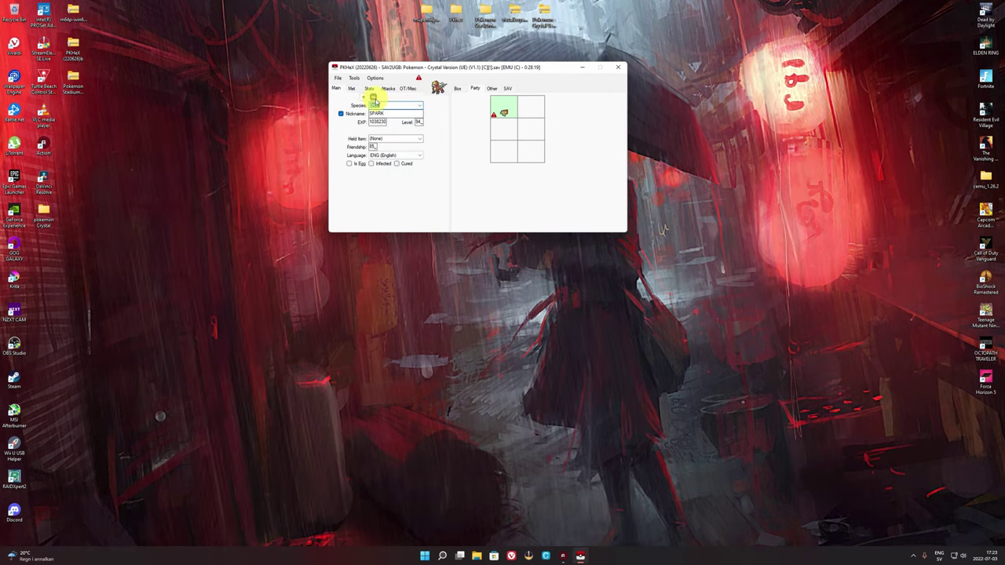
pyautogui.rightClick(535, 111)
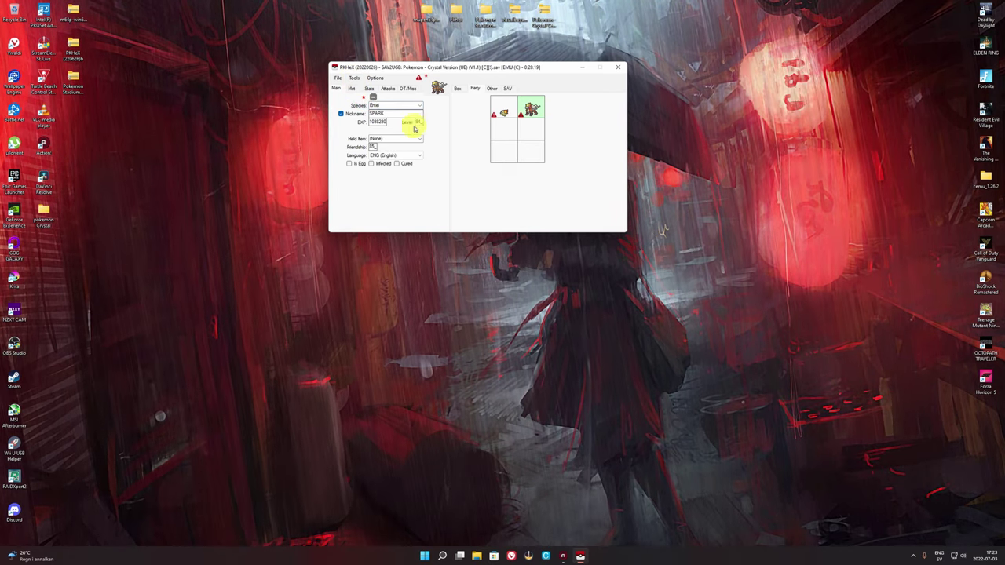
# Step: Set Entei's level to 100 and its Attack, Defense, Special Attack and Speed IVs to 15 each
pyautogui.write('100')
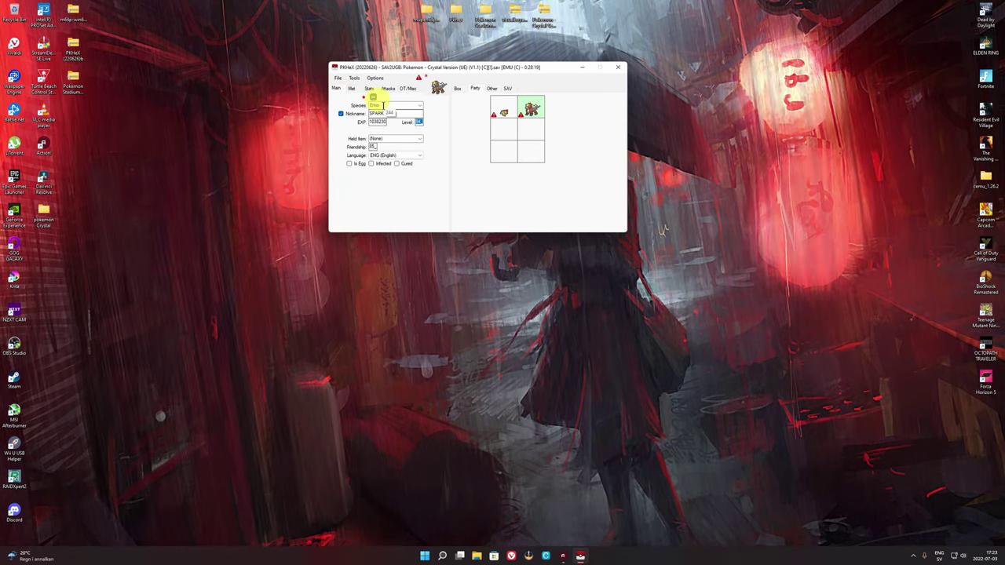
pyautogui.click(351, 88)
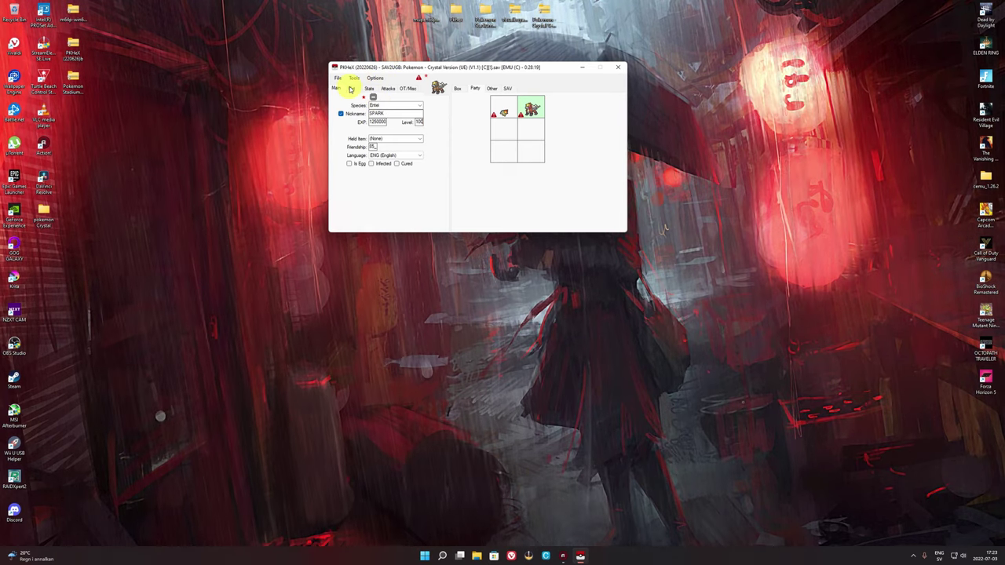
pyautogui.click(377, 112)
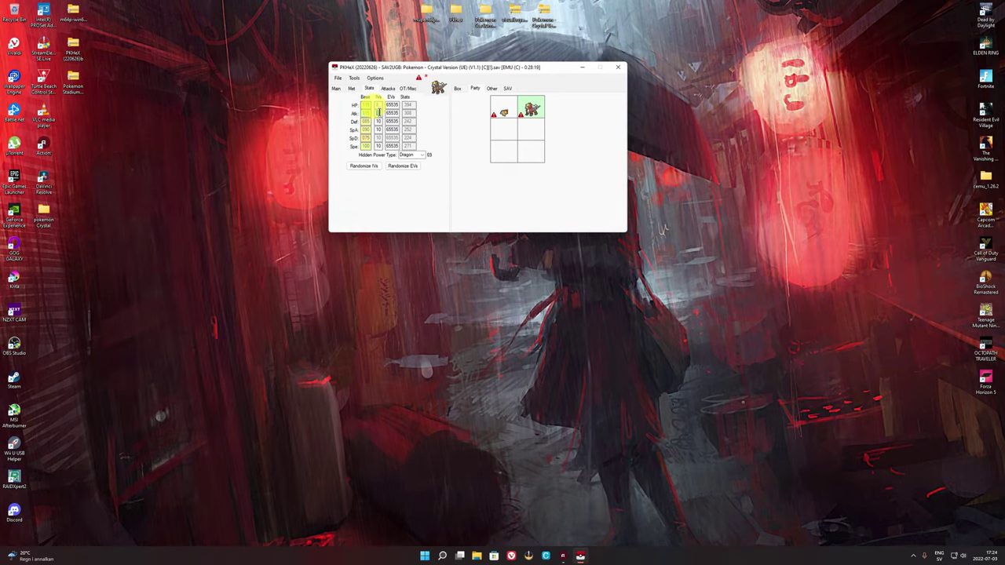
pyautogui.write('15')
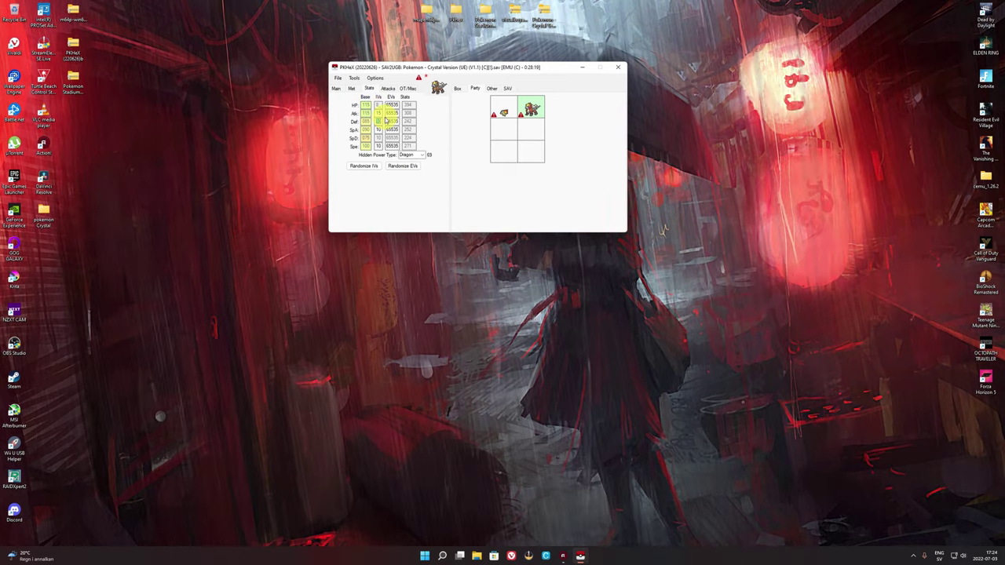
pyautogui.click(386, 119)
pyautogui.write('15')
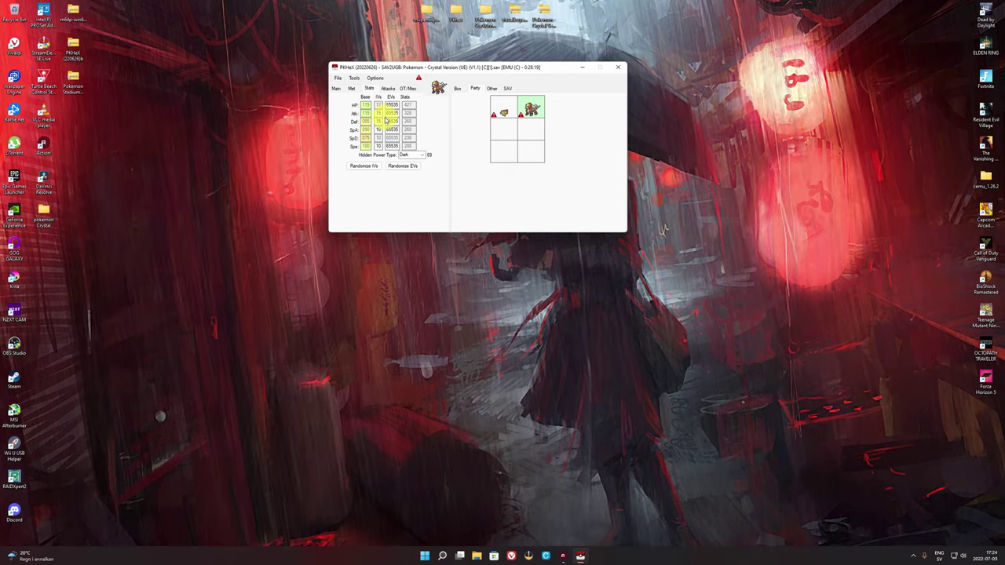
pyautogui.click(378, 129)
pyautogui.write('15')
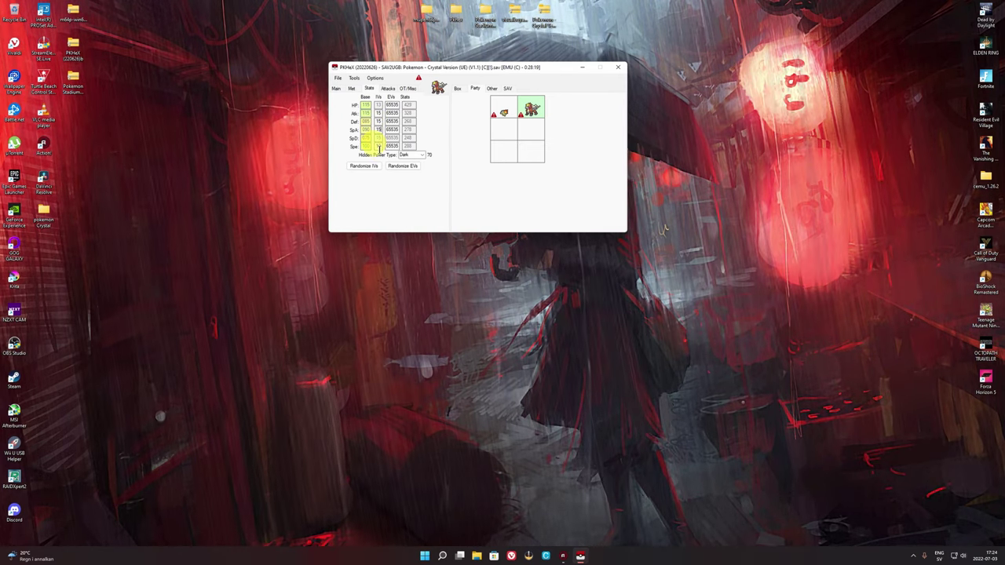
pyautogui.write('15')
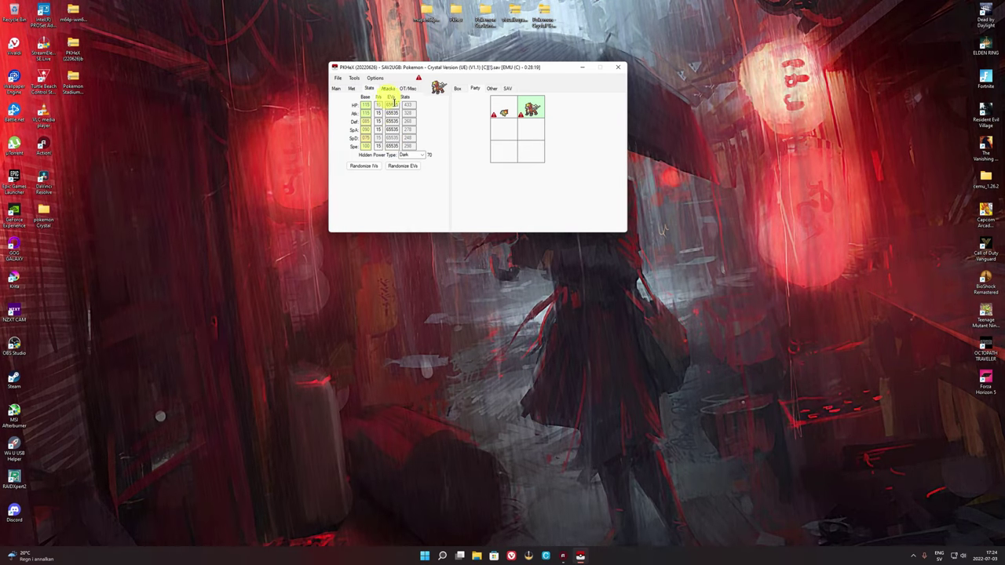
# Step: Set Entei's first, third and fourth moves to Mega Punch, Surf and Dizzy Punch, and write Entei back into the second party slot
pyautogui.click(387, 88)
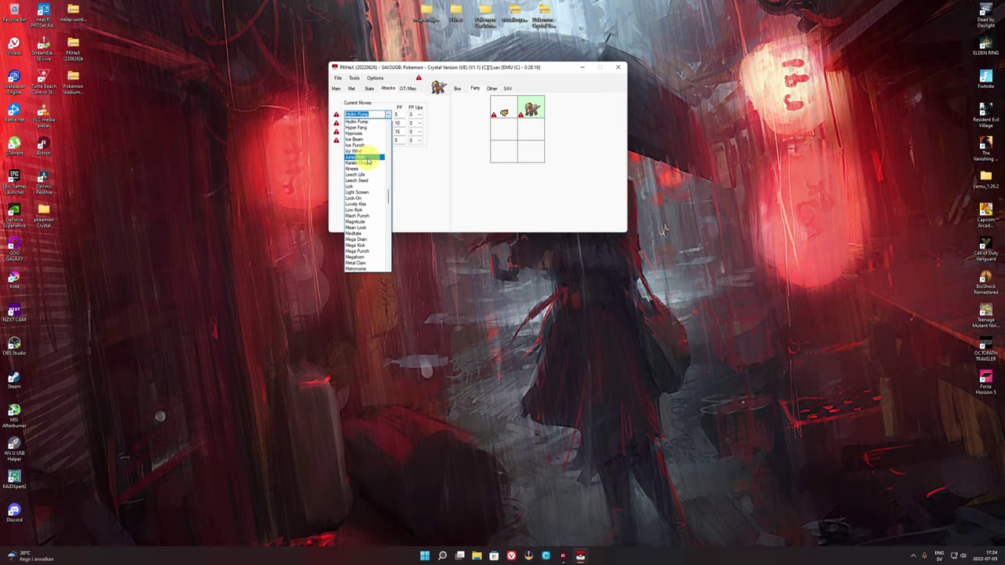
pyautogui.click(368, 252)
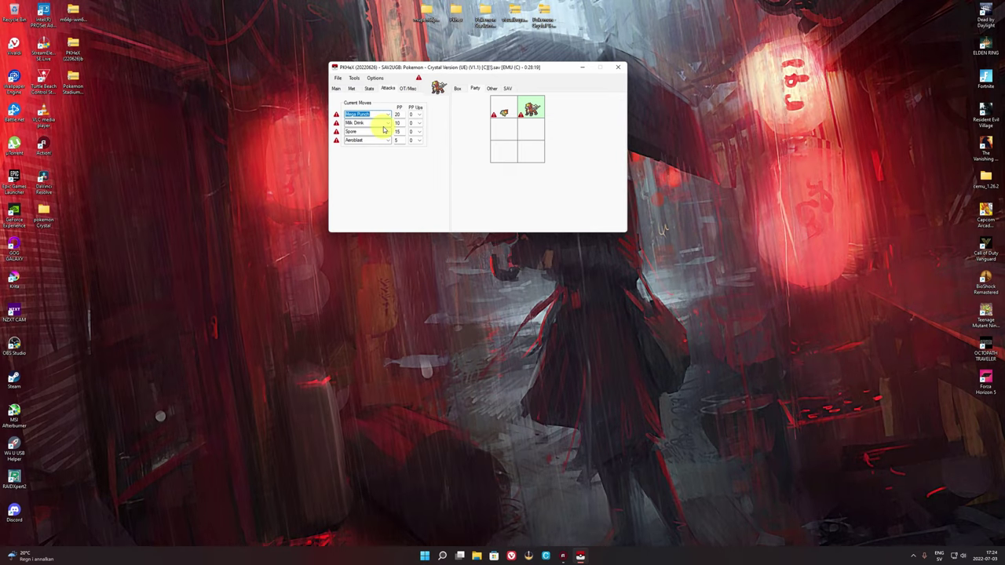
pyautogui.click(387, 133)
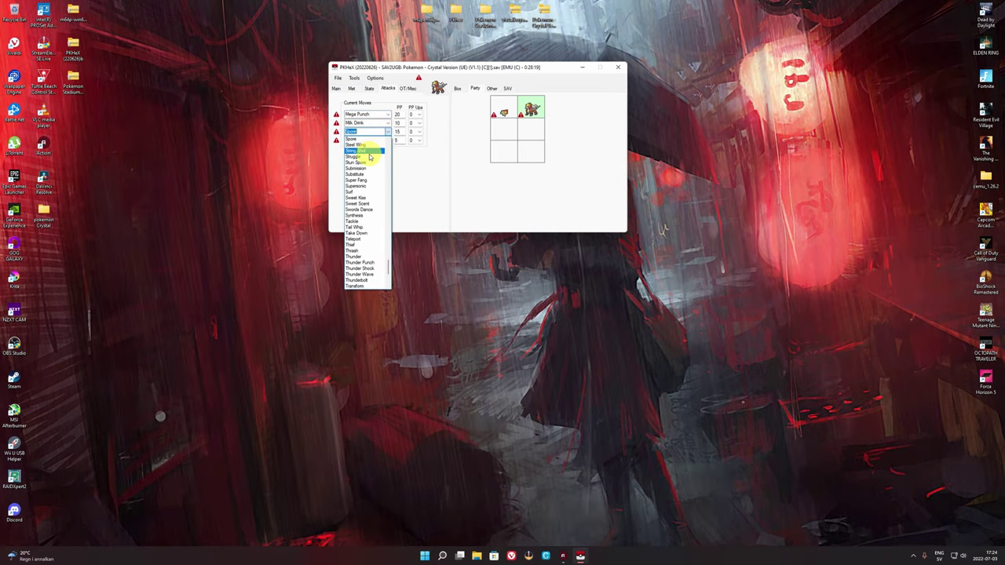
pyautogui.click(361, 191)
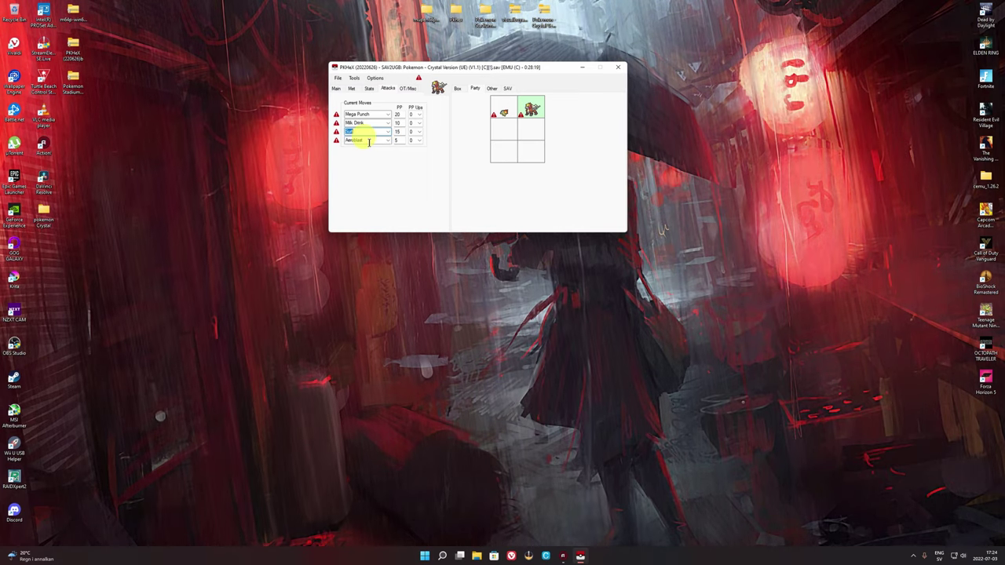
pyautogui.click(387, 141)
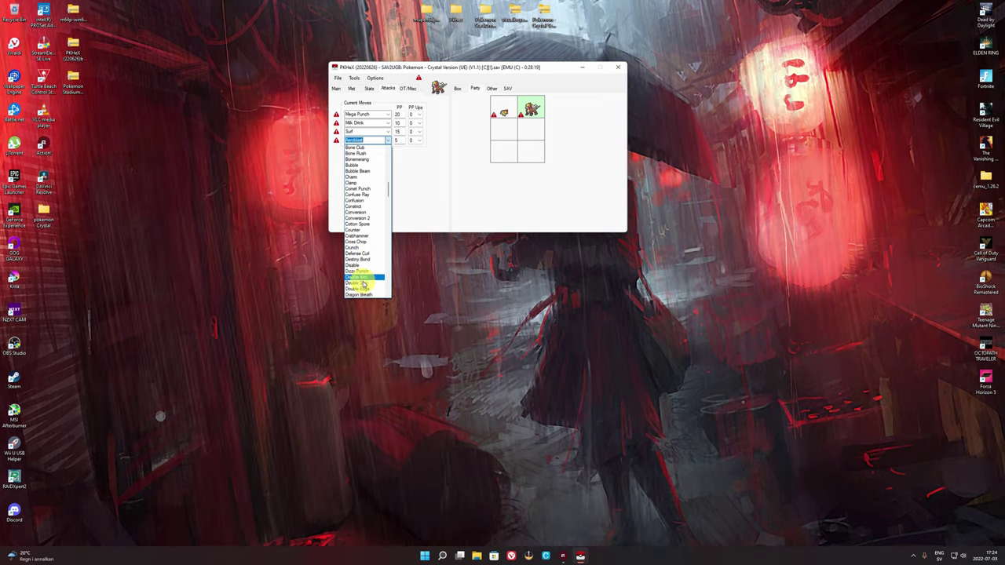
pyautogui.click(360, 271)
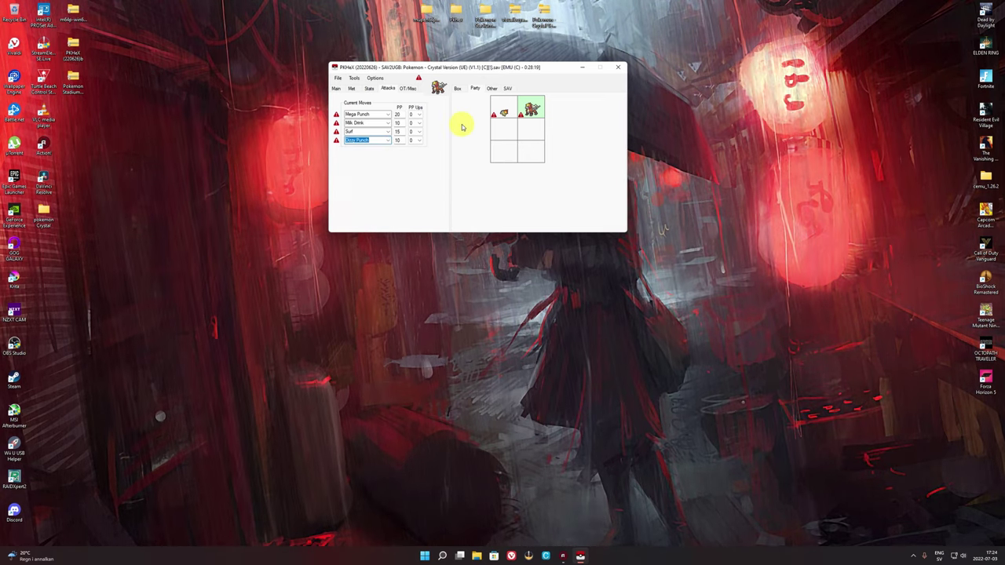
pyautogui.moveTo(516, 114); pyautogui.dragTo(528, 115)
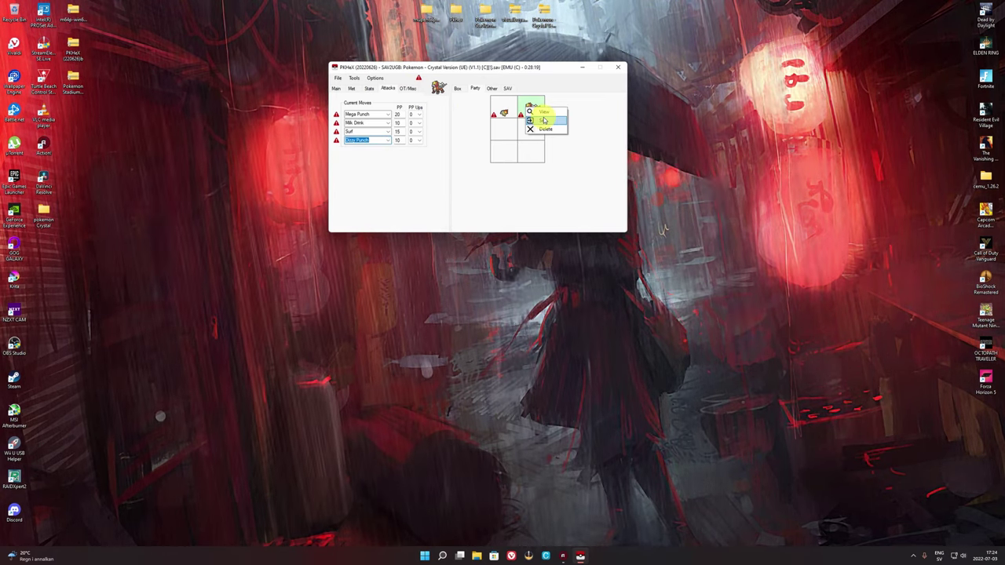
pyautogui.click(543, 120)
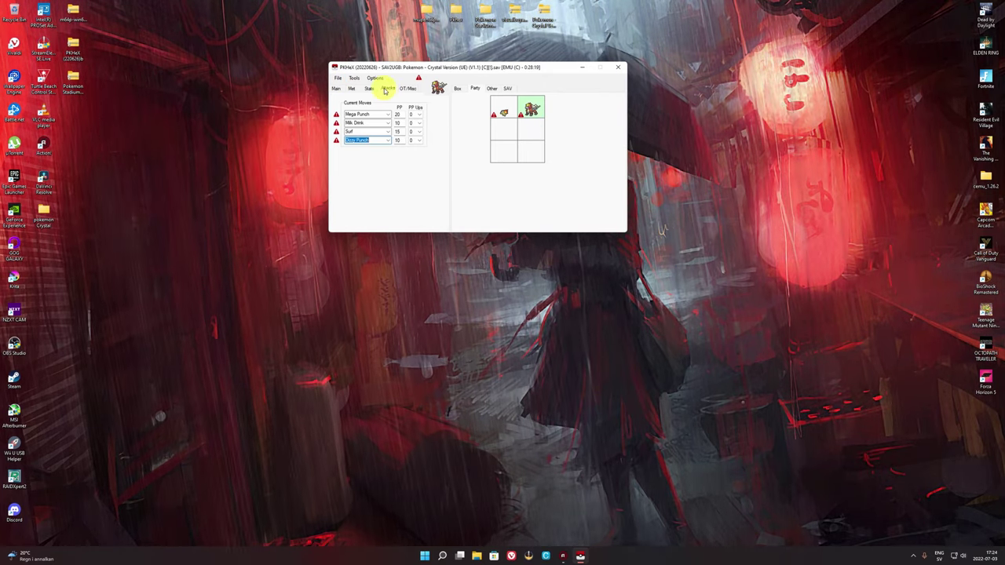
# Step: Return to Entei's main data and change its nickname to Emu
pyautogui.click(459, 89)
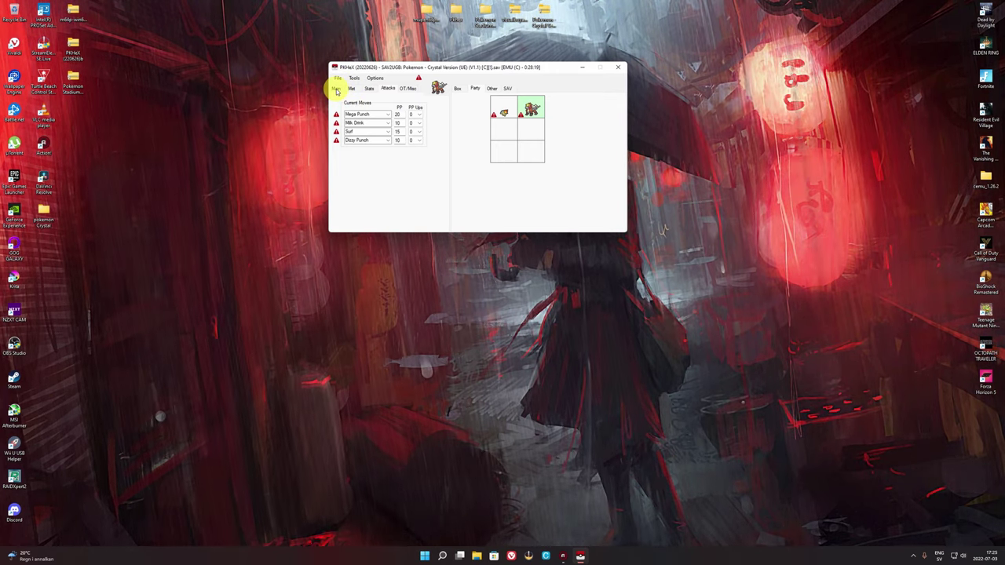
pyautogui.click(336, 89)
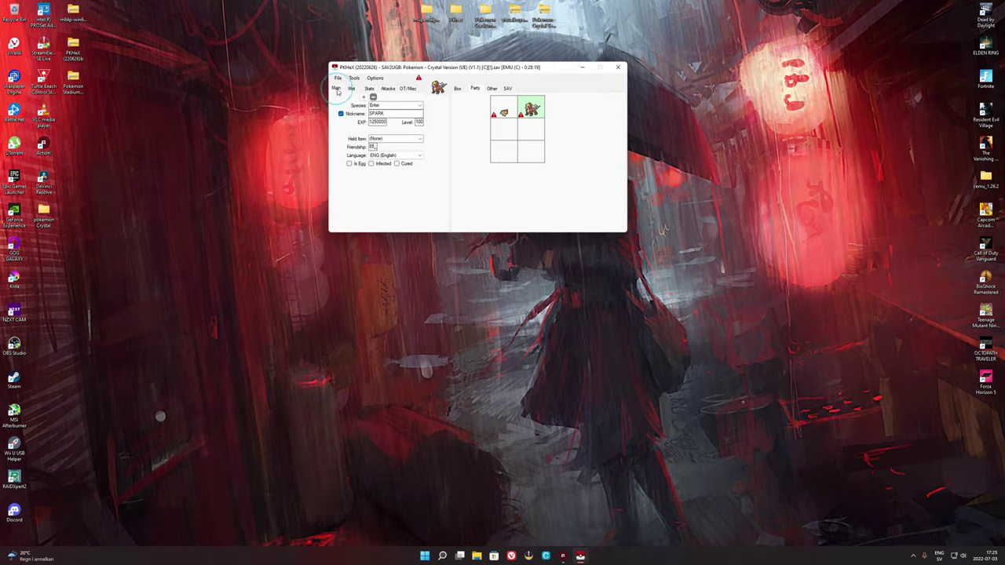
pyautogui.doubleClick(379, 114)
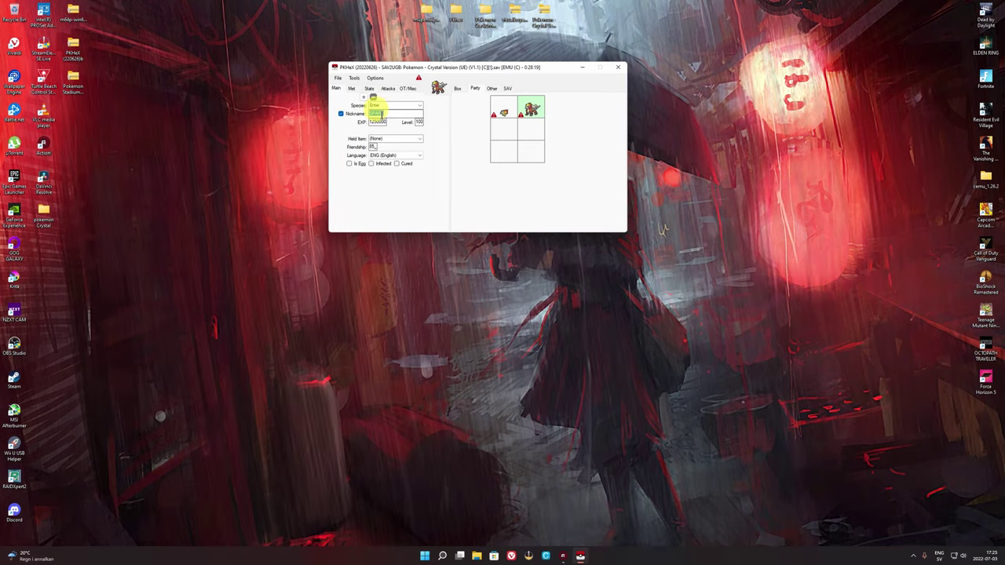
pyautogui.write('Emu')
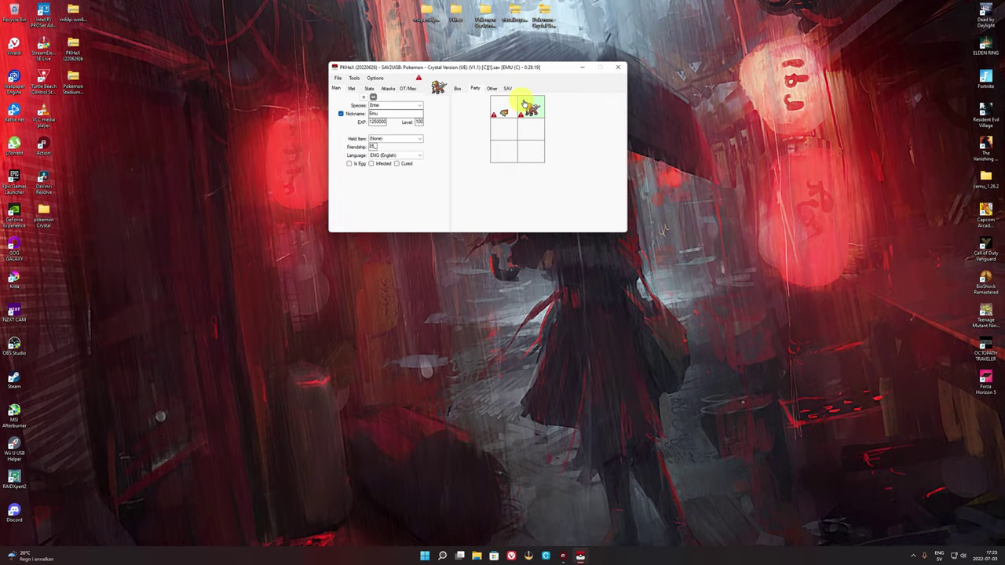
# Step: Export the edited save over the existing Crystal .sav file in the pokemon Crystal folder, and close the save editor
pyautogui.click(337, 79)
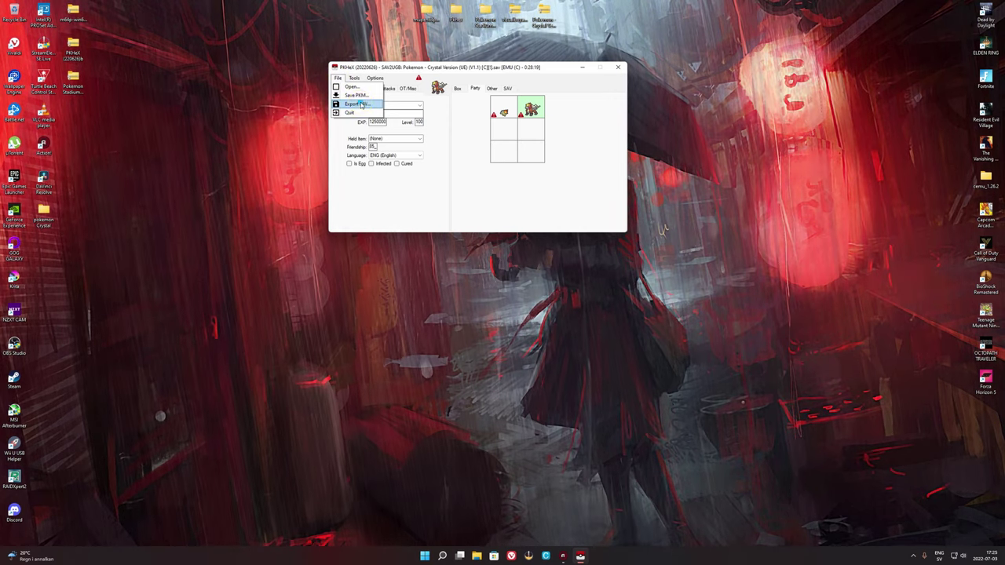
pyautogui.click(359, 105)
pyautogui.click(448, 150)
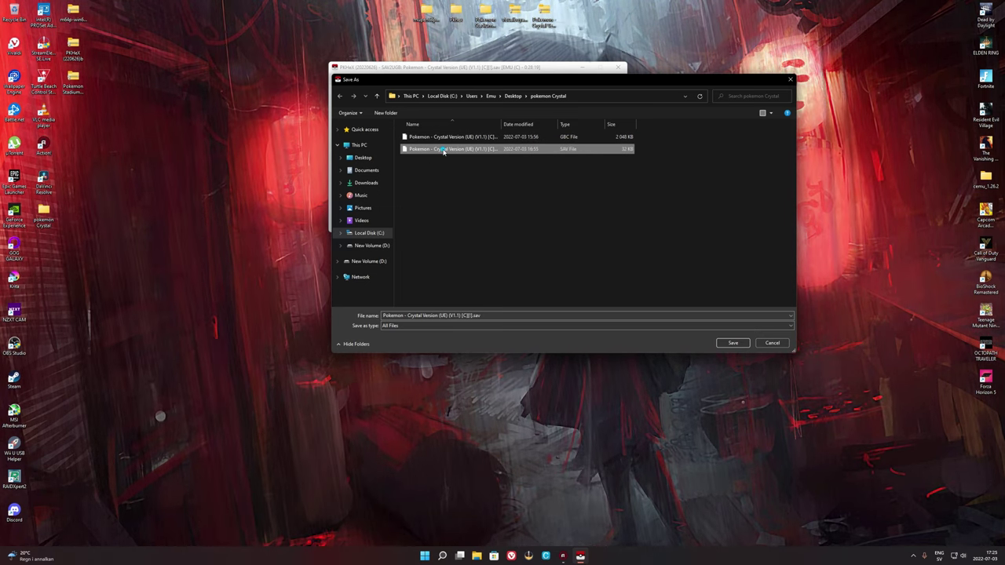
pyautogui.click(732, 342)
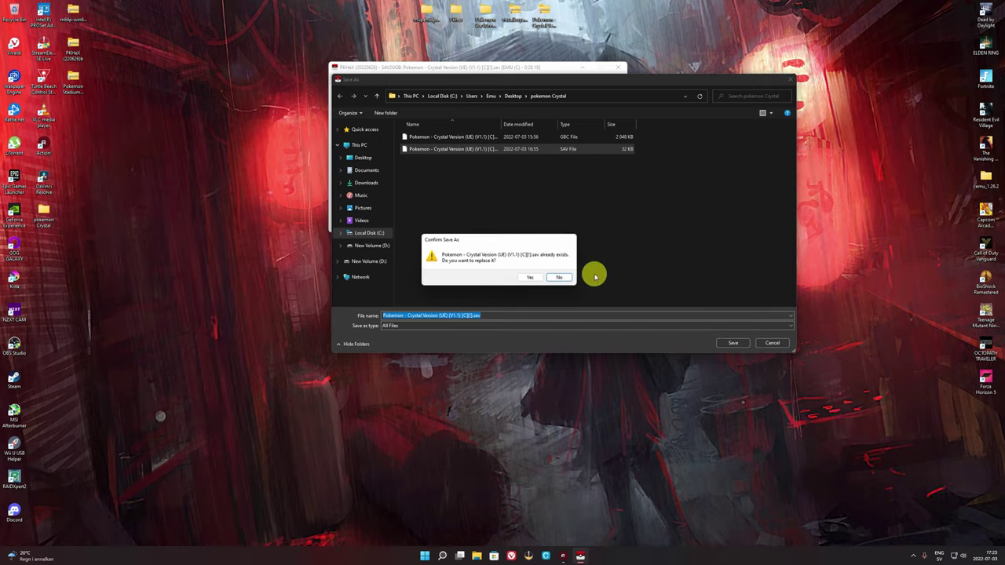
pyautogui.click(527, 278)
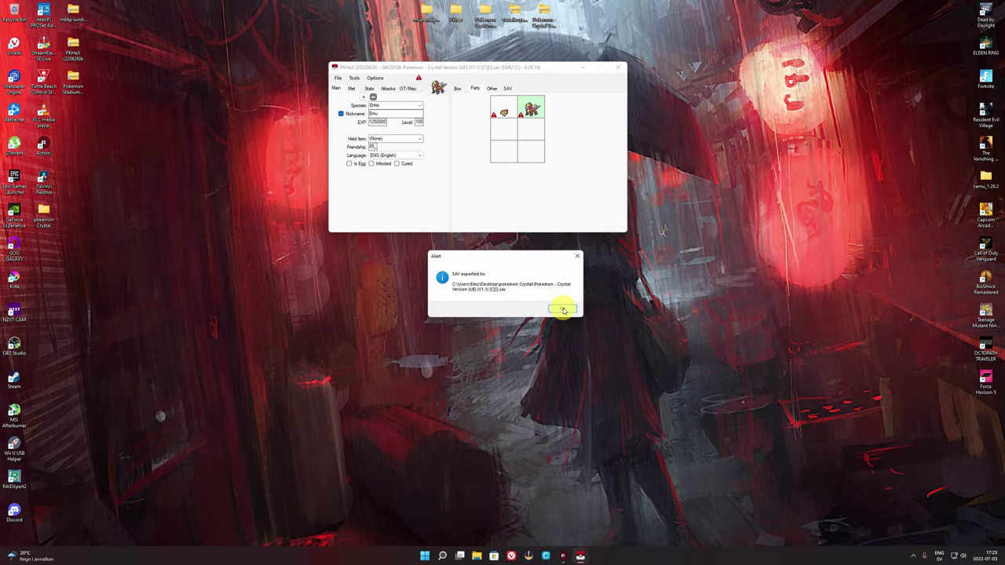
pyautogui.click(620, 69)
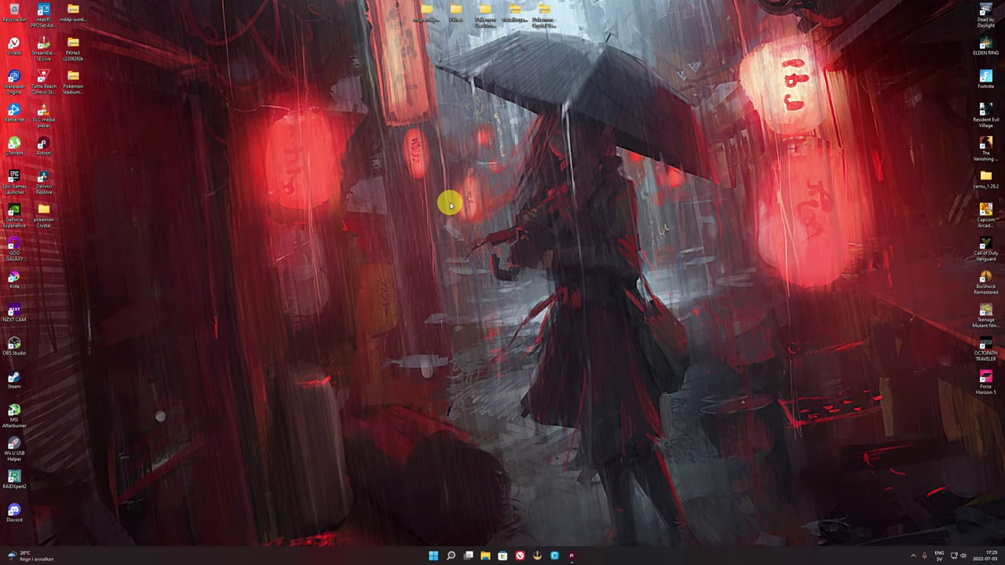